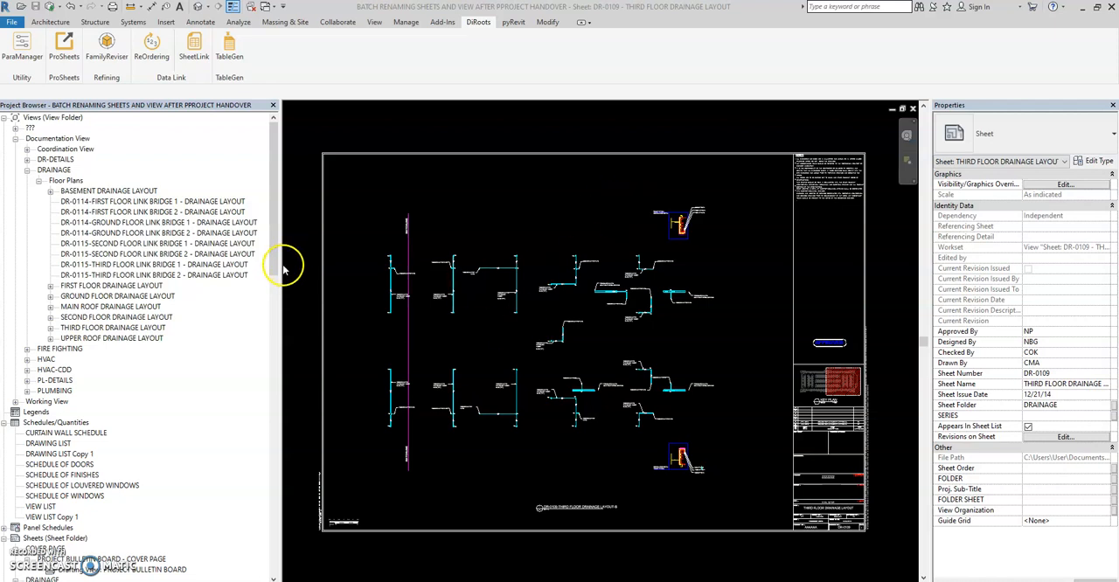
# Step: Examine the numbering and naming of the drainage and fire fighting sheets in the project browser
pyautogui.moveTo(276, 244); pyautogui.dragTo(272, 243)
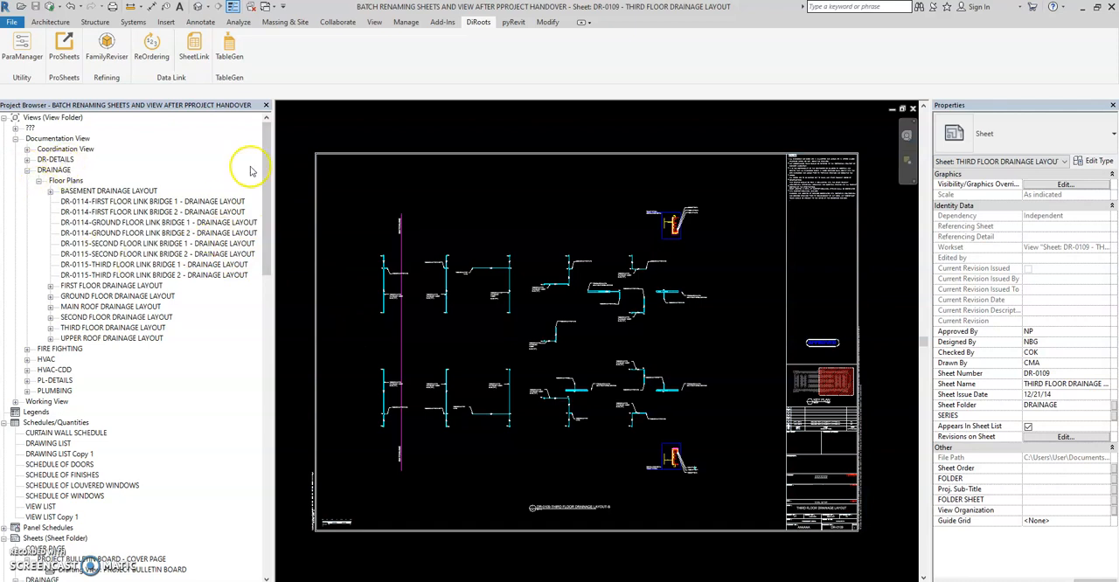
pyautogui.moveTo(267, 171); pyautogui.dragTo(273, 312)
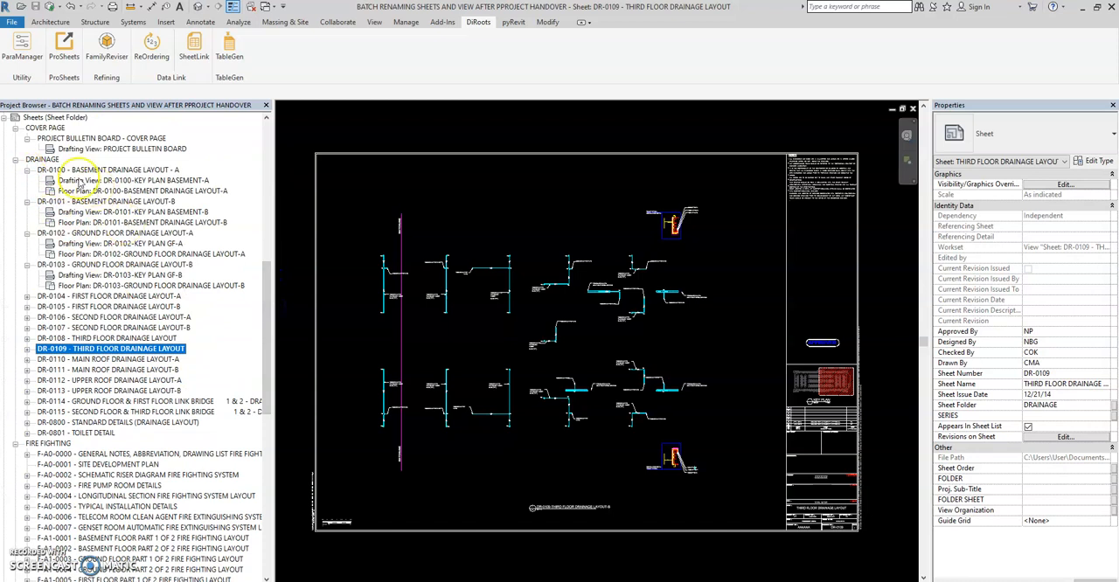
pyautogui.click(42, 160)
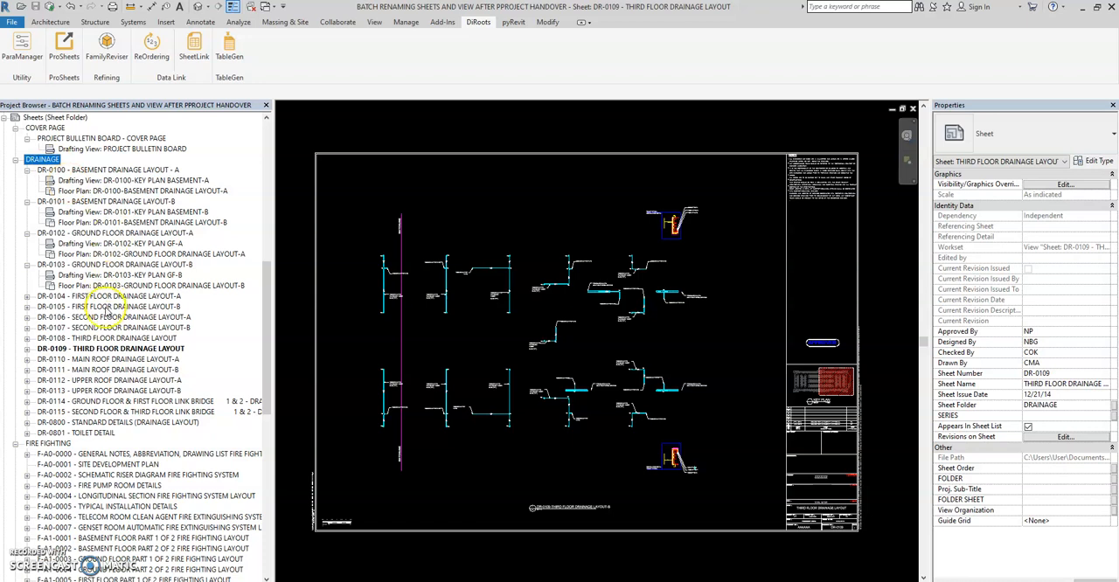
pyautogui.scroll(1, 61, 201)
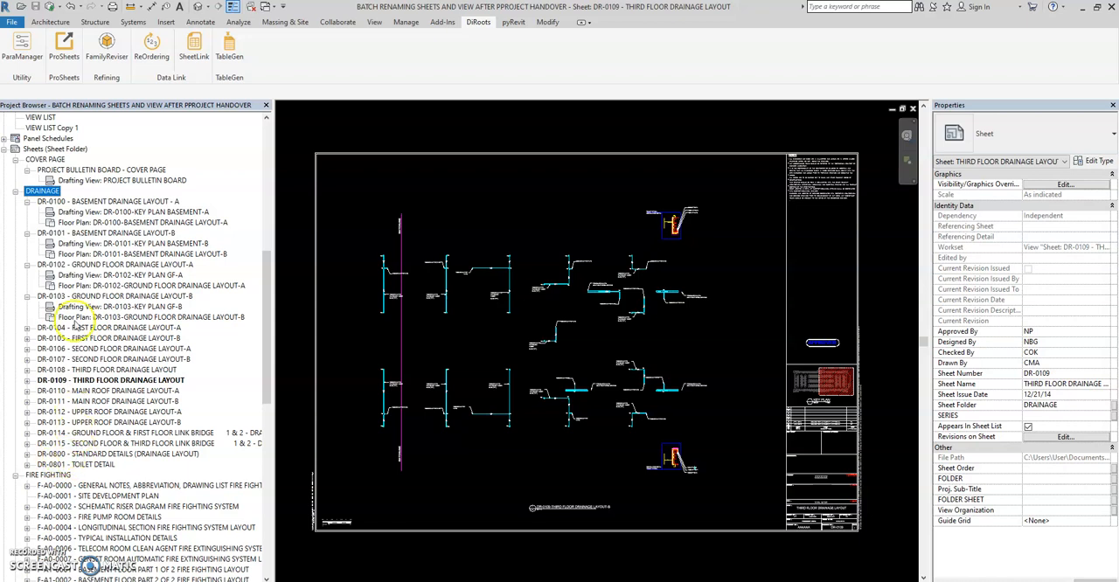
pyautogui.scroll(-7, 150, 388)
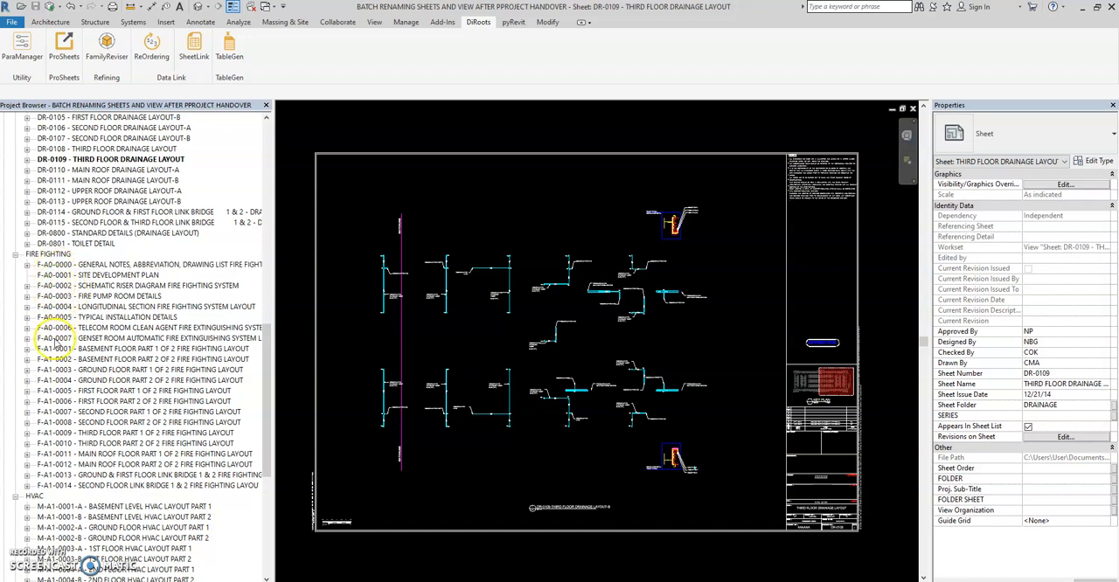
pyautogui.scroll(6, 93, 395)
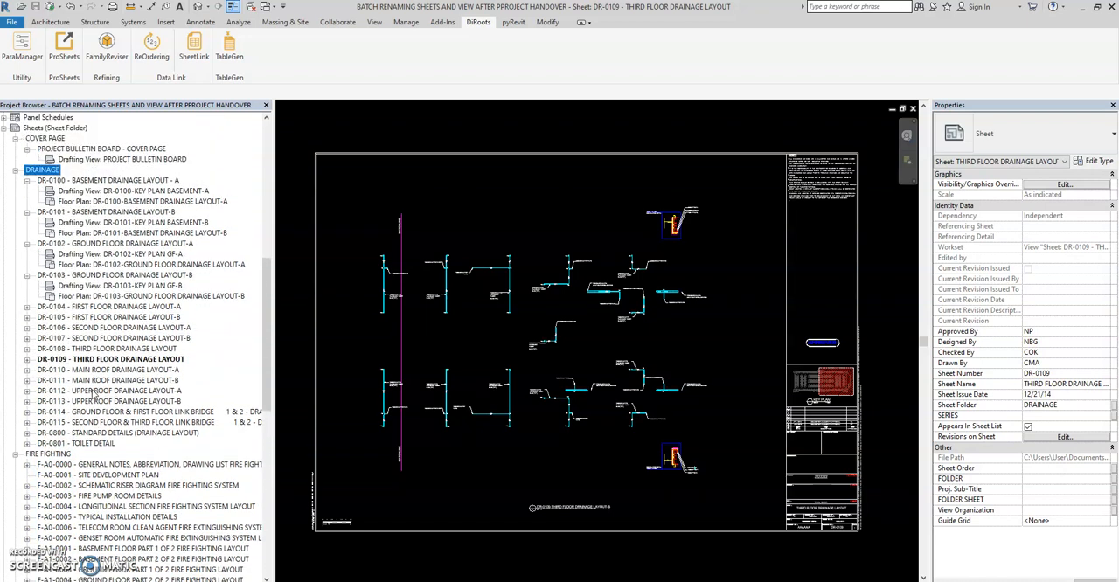
pyautogui.scroll(1, 95, 395)
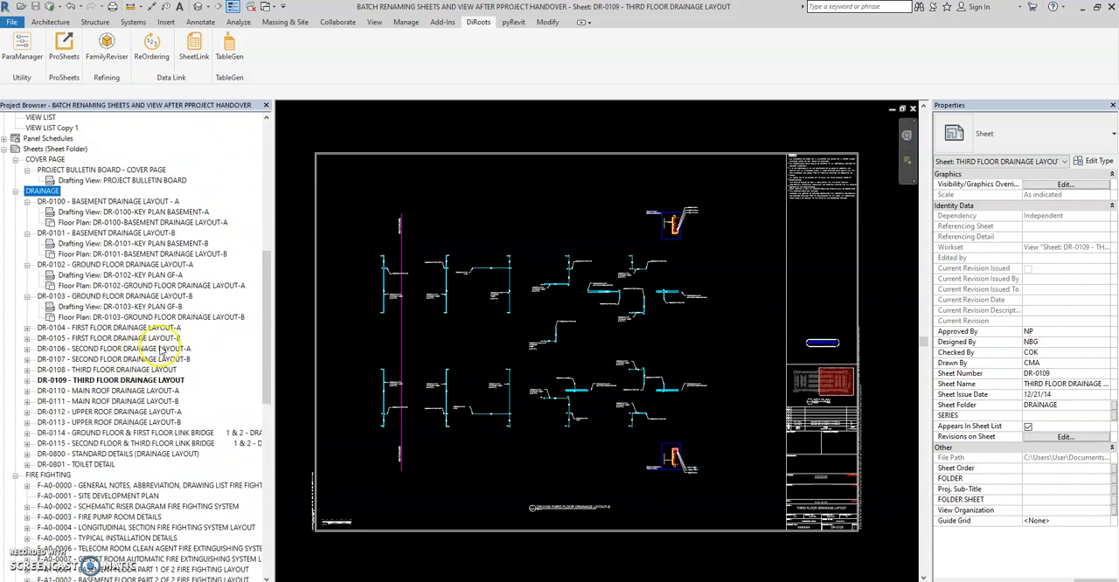
pyautogui.scroll(-1, 162, 350)
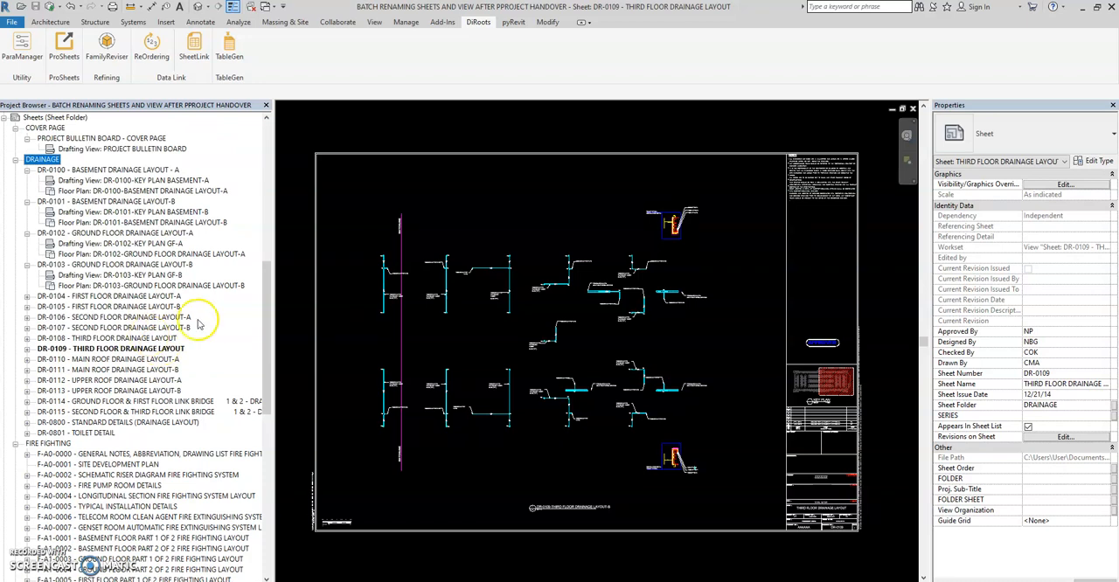
pyautogui.moveTo(276, 248); pyautogui.dragTo(293, 246)
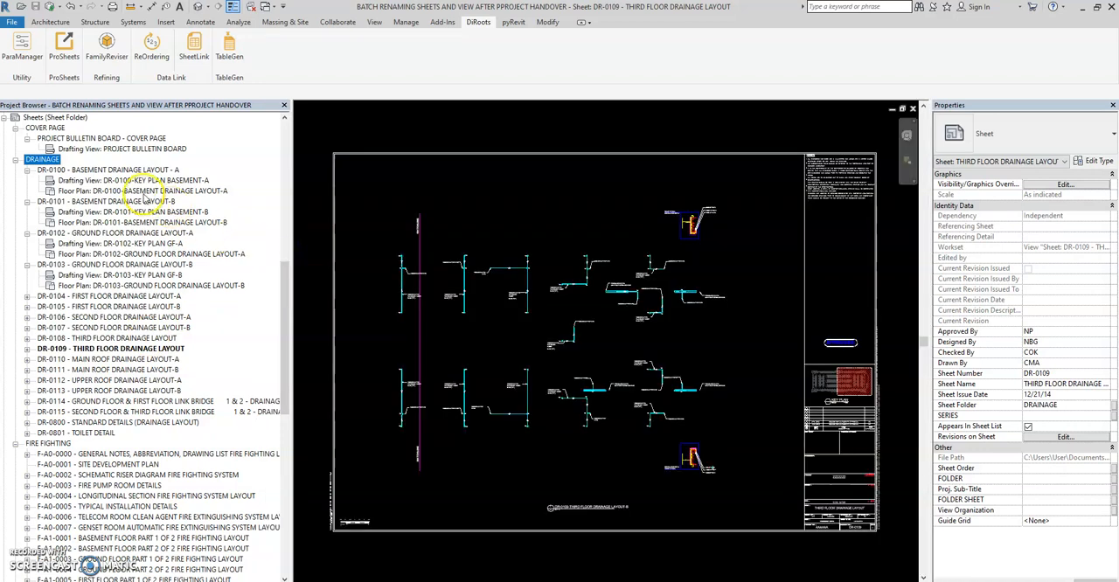
# Step: Open sheet DR-0100 - BASEMENT DRAINAGE LAYOUT - A and check the views placed on sheet DR-0801 - TOILET DETAIL
pyautogui.doubleClick(126, 172)
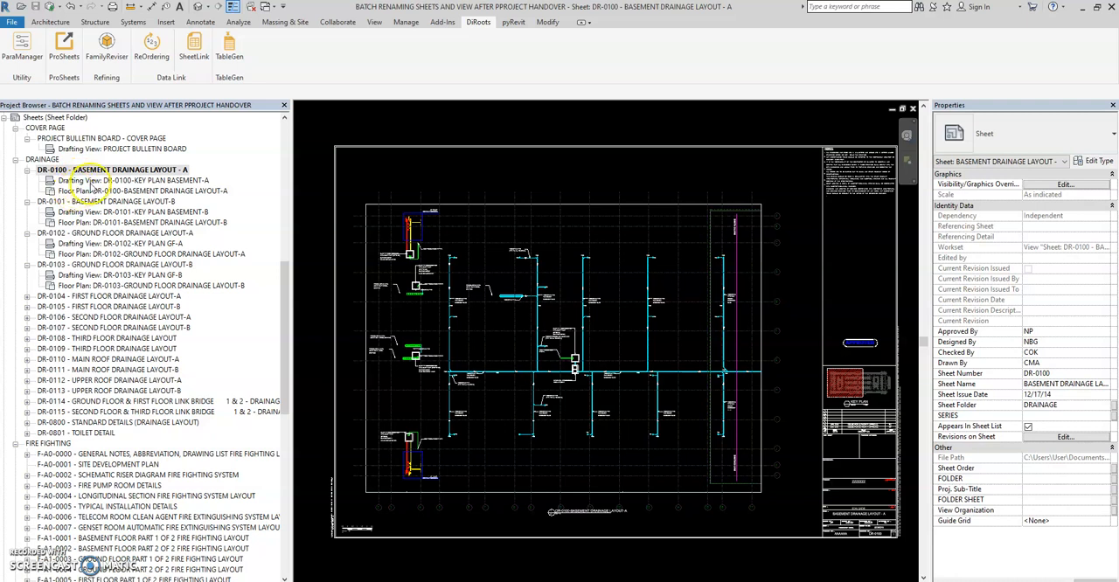
pyautogui.click(27, 432)
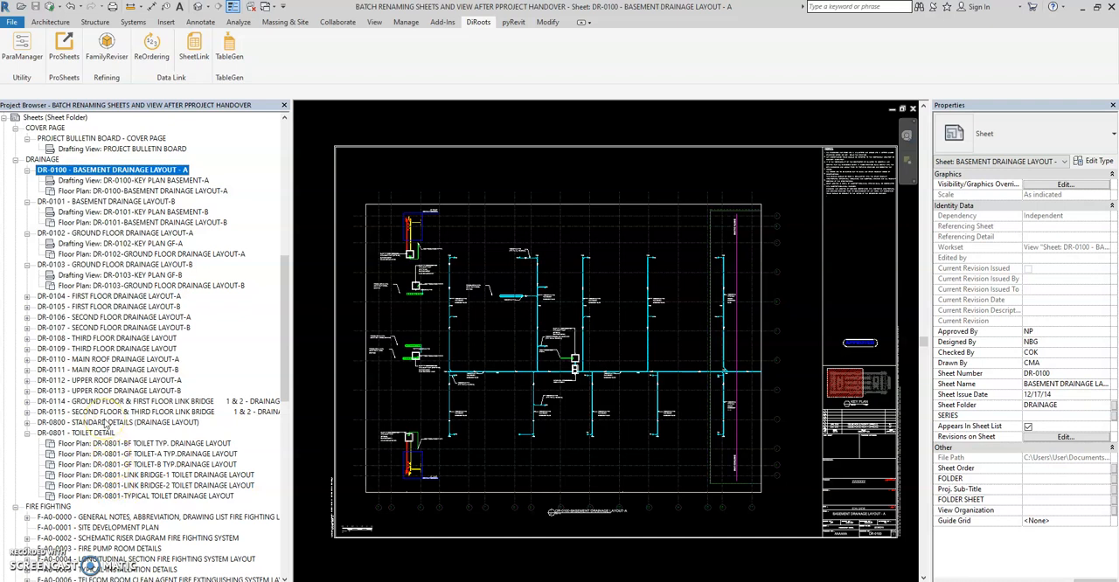
pyautogui.scroll(-1, 114, 385)
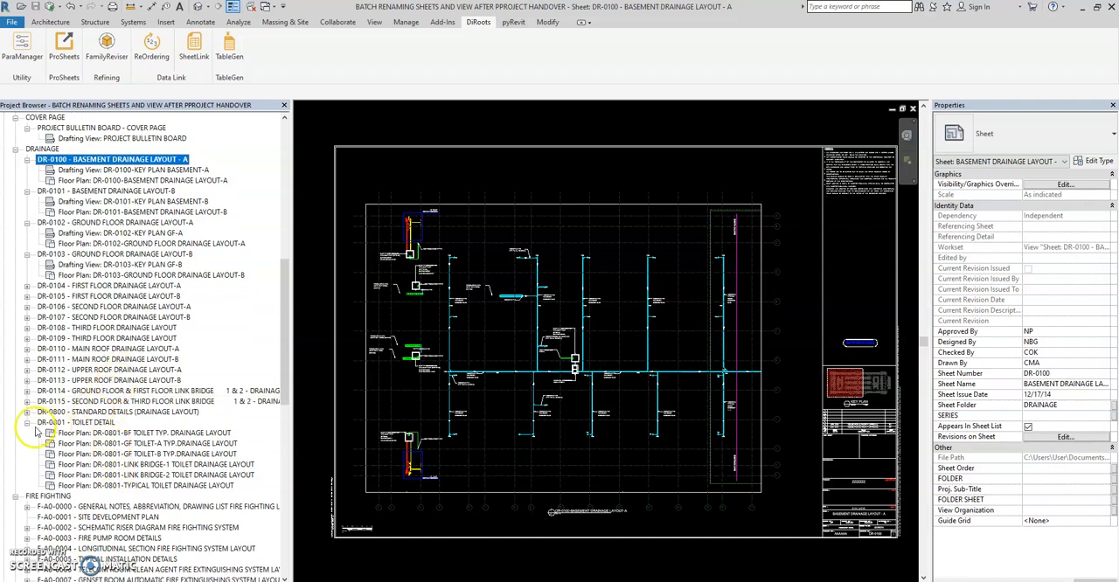
pyautogui.click(27, 423)
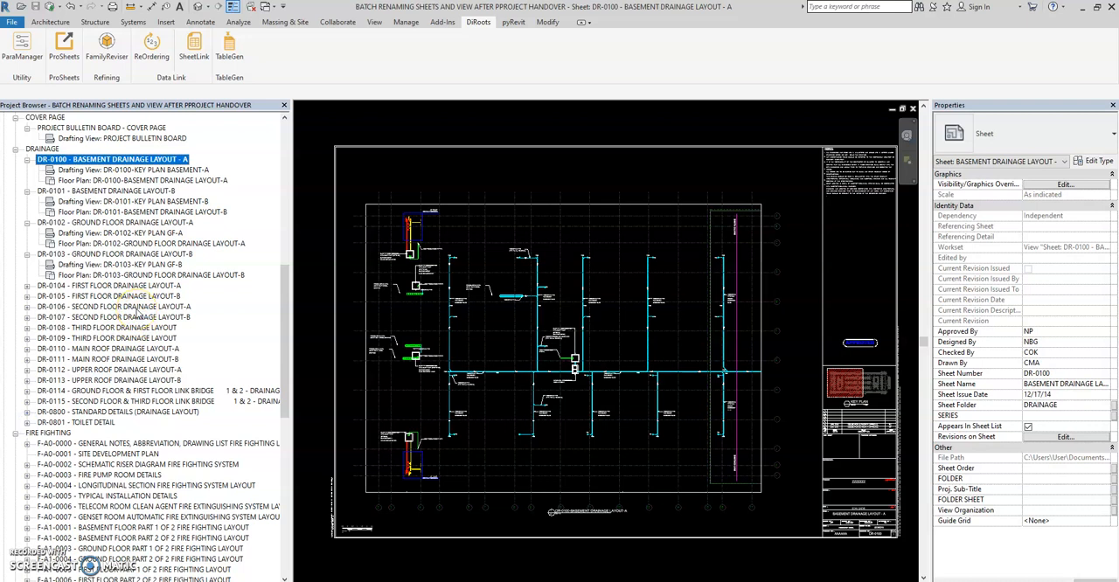
# Step: Open the fire fighting general notes sheet F-A0-0000 from the sheet list
pyautogui.scroll(-9, 118, 317)
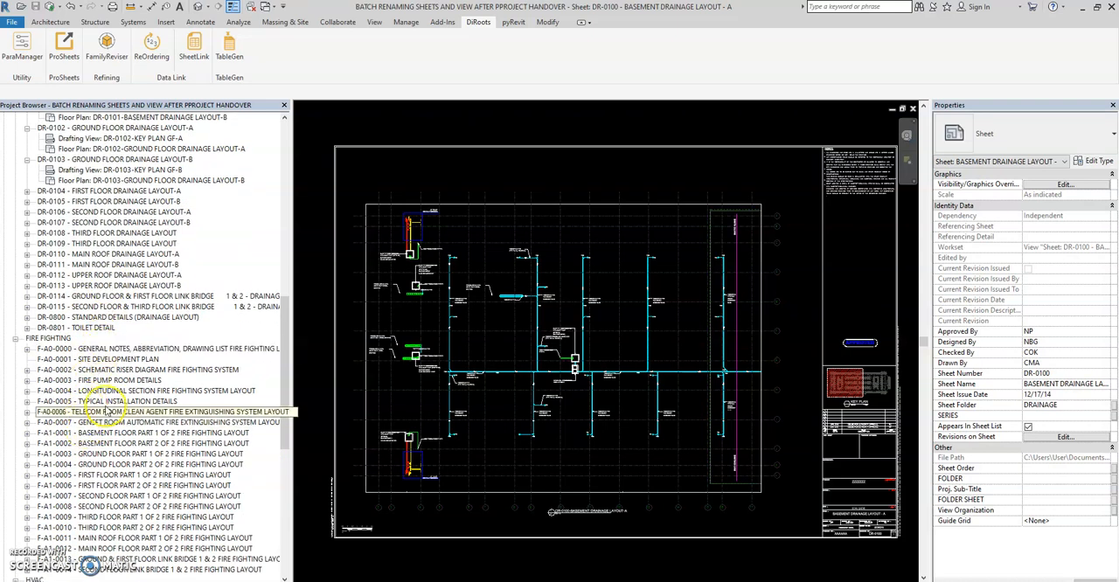
pyautogui.moveTo(286, 332); pyautogui.dragTo(289, 351)
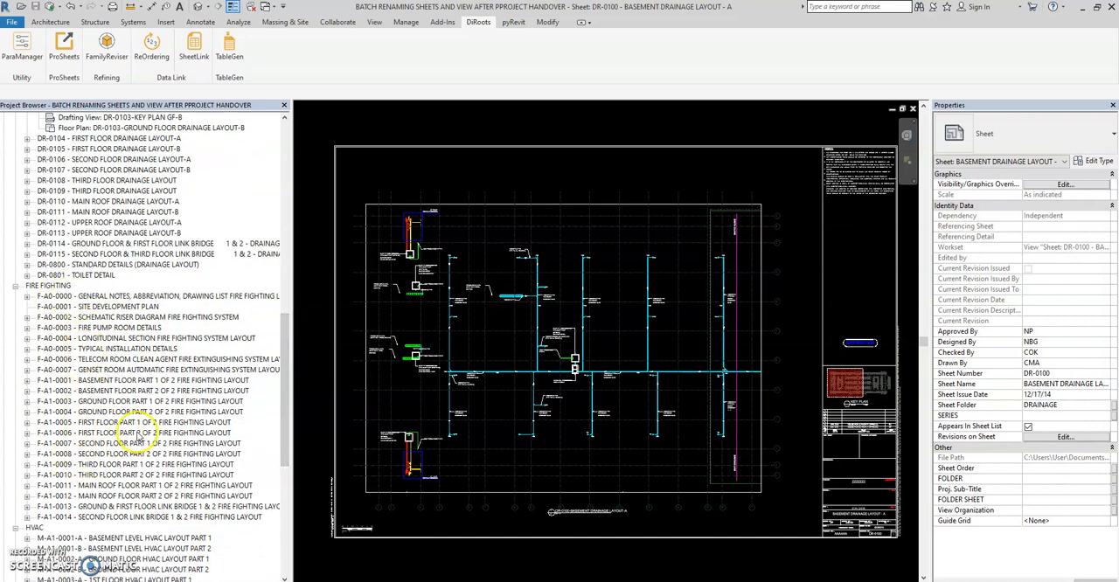
pyautogui.scroll(1, 131, 437)
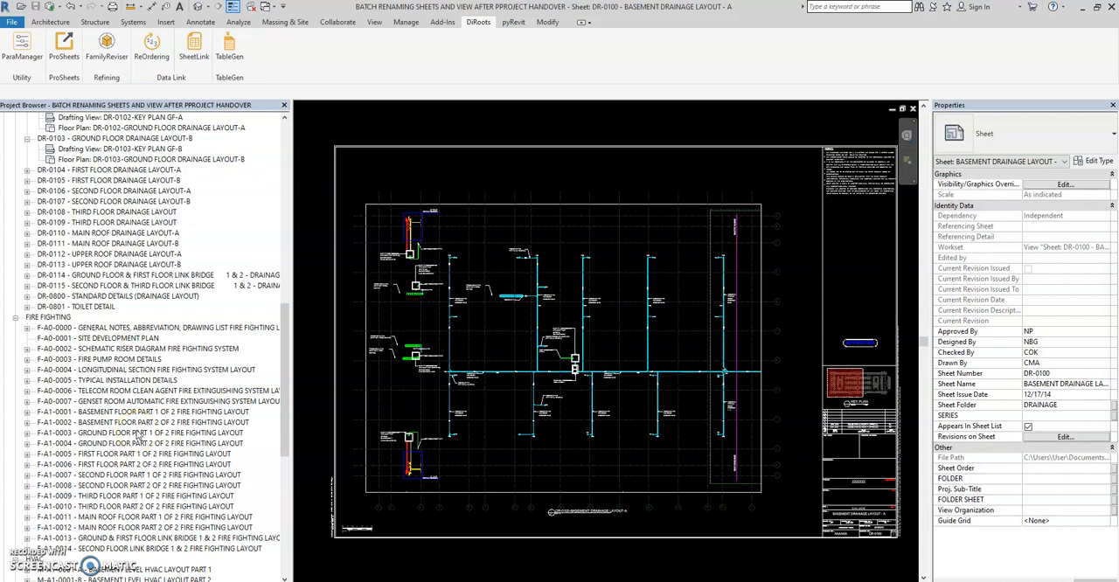
pyautogui.click(152, 328)
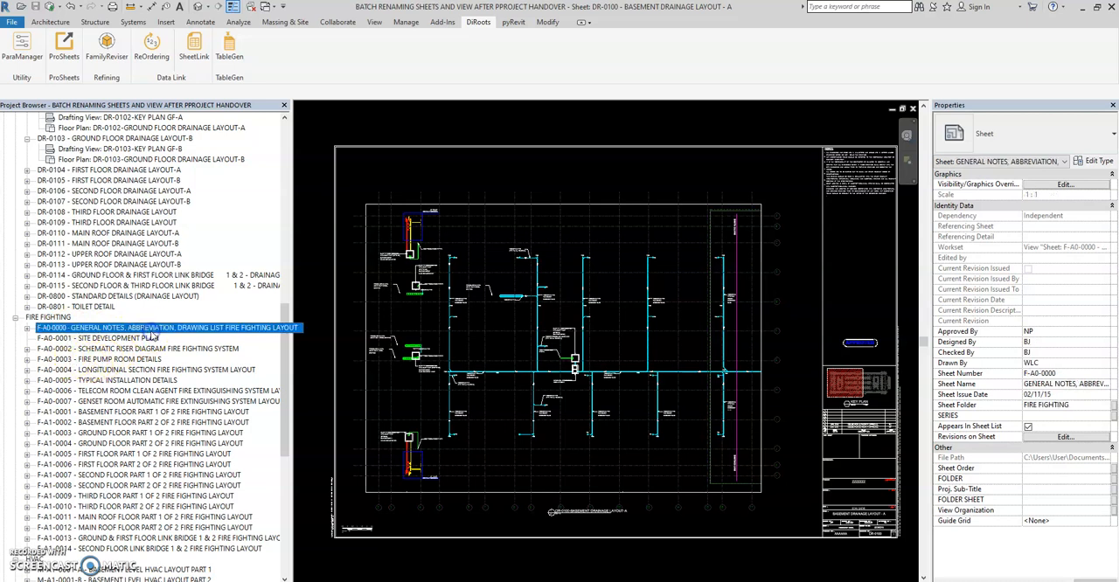
pyautogui.doubleClick(152, 331)
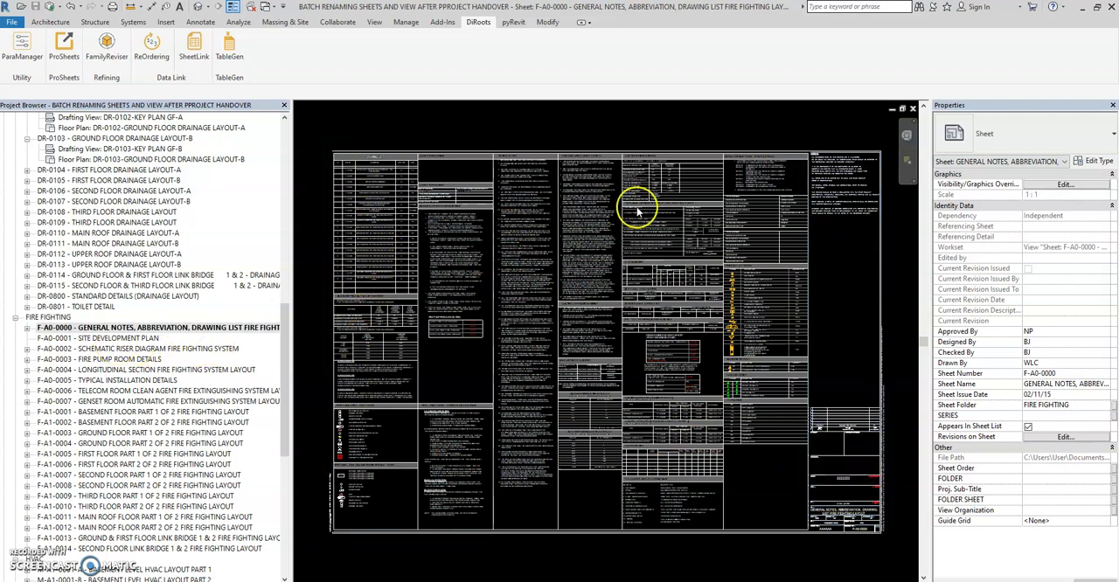
pyautogui.click(50, 328)
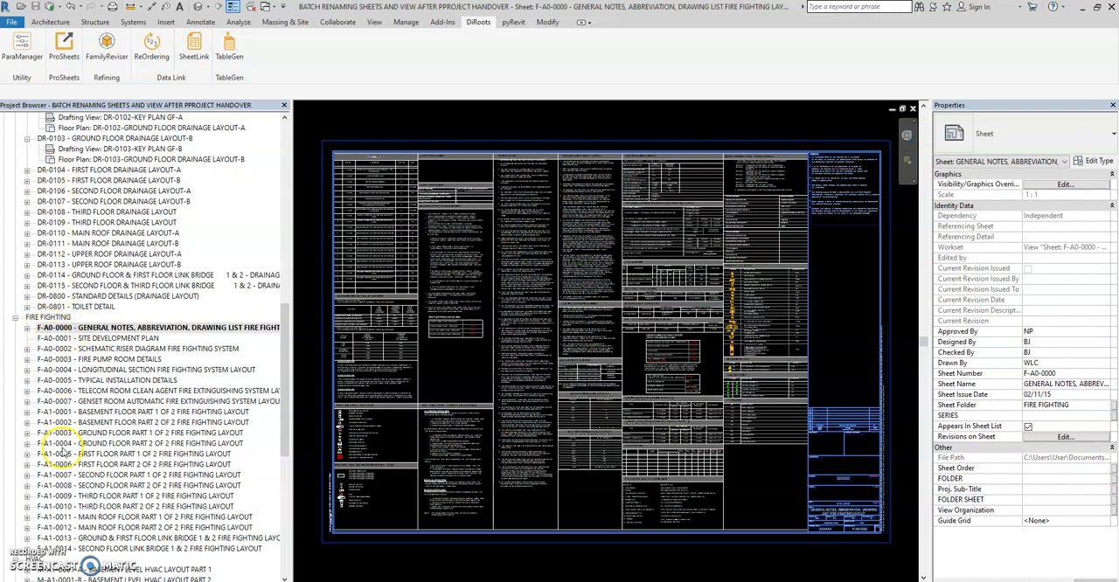
# Step: Expand fire fighting sheets F-A0-0000, F-A0-0002 and F-A0-0003 to list their placed views
pyautogui.scroll(-1, 80, 391)
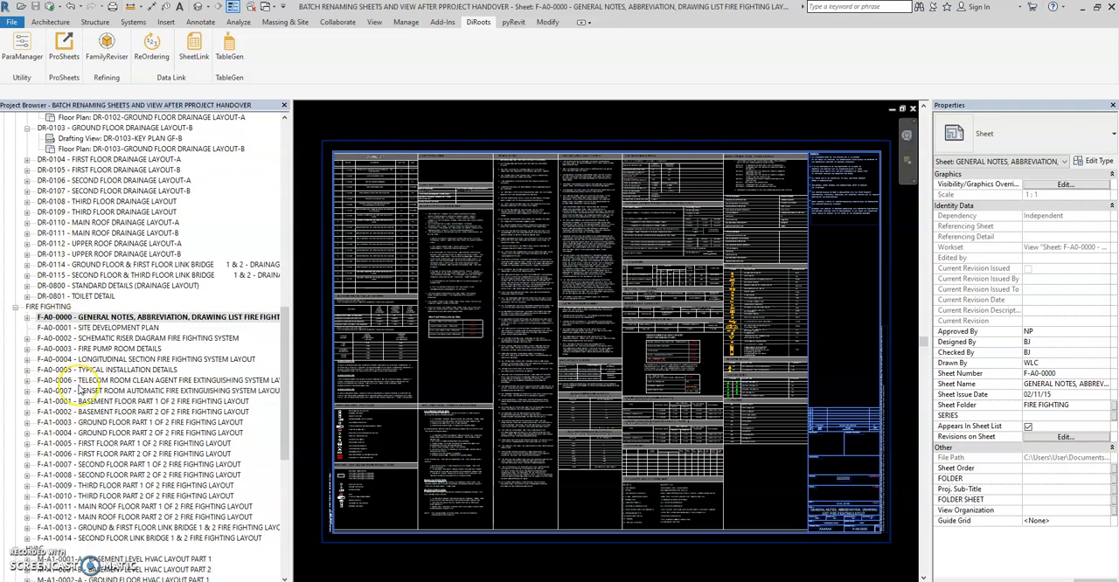
pyautogui.click(26, 319)
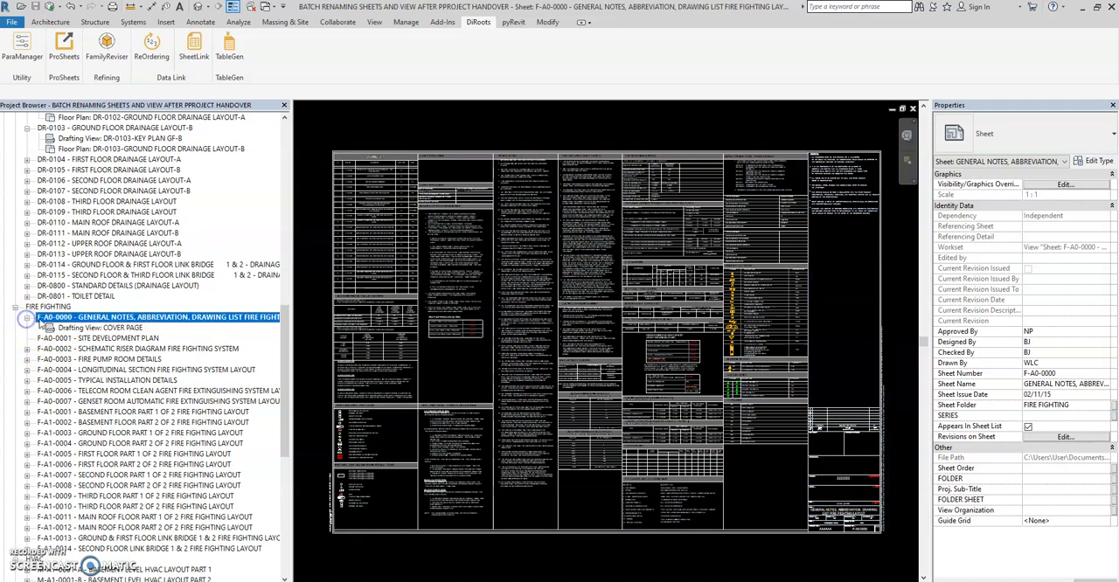
pyautogui.click(26, 348)
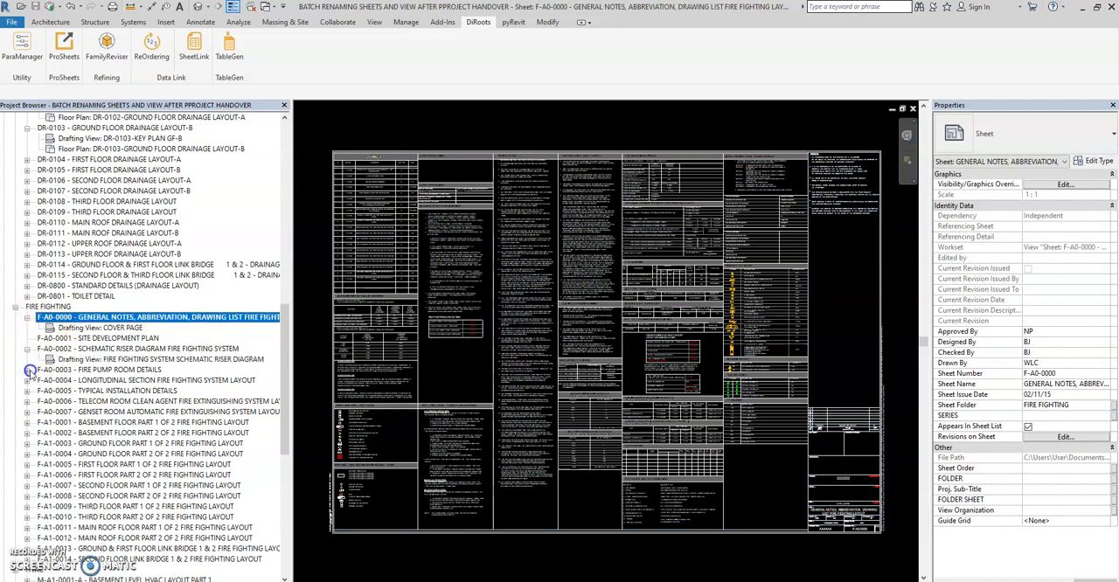
pyautogui.click(28, 369)
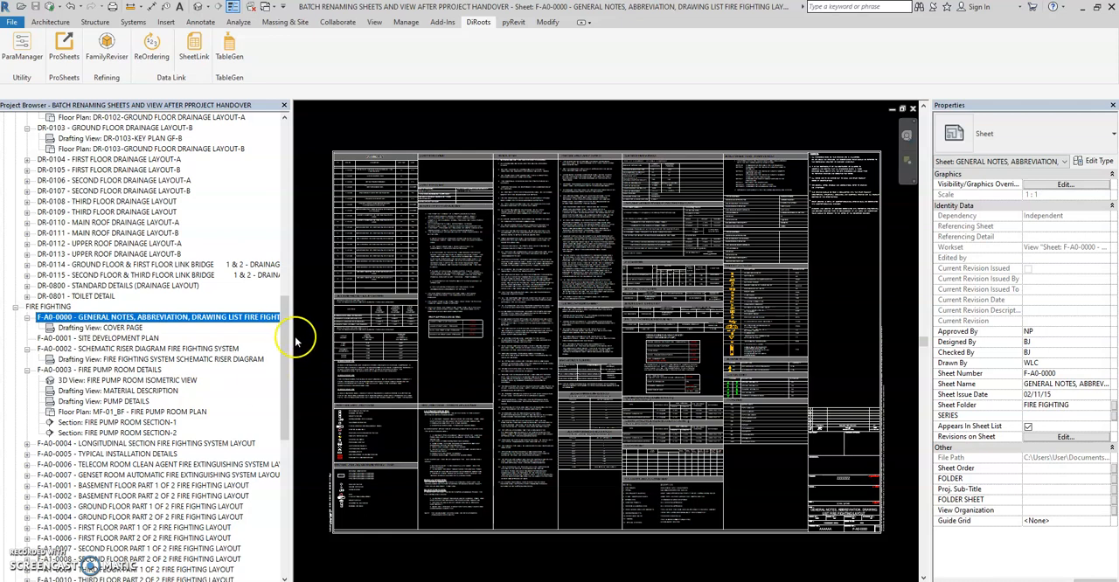
# Step: Check the drainage floor plan view names, including the first floor and ground floor groups, and collapse both groups again
pyautogui.moveTo(283, 330); pyautogui.dragTo(281, 155)
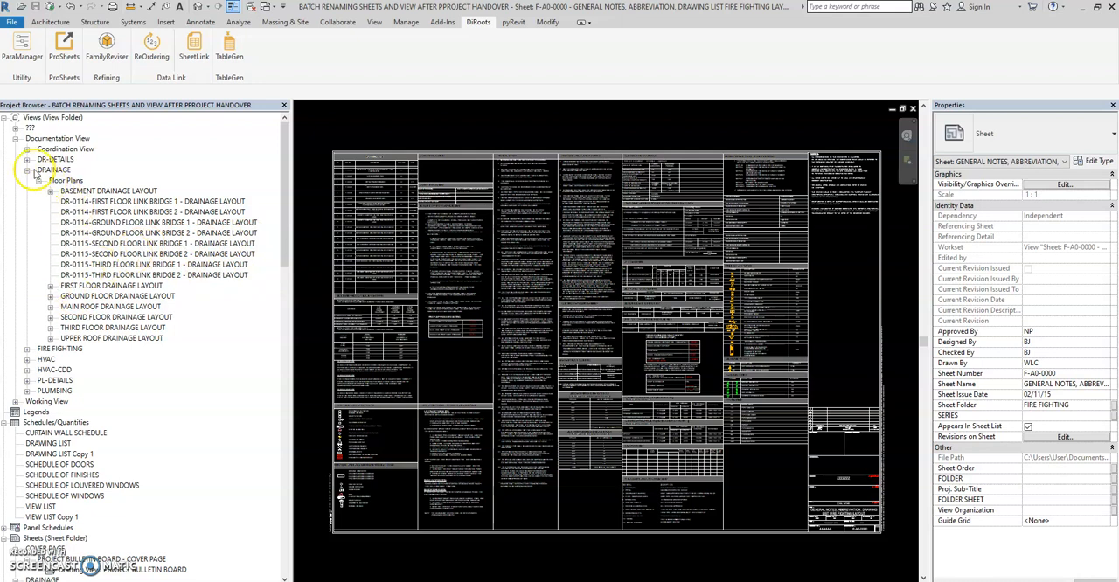
pyautogui.click(50, 286)
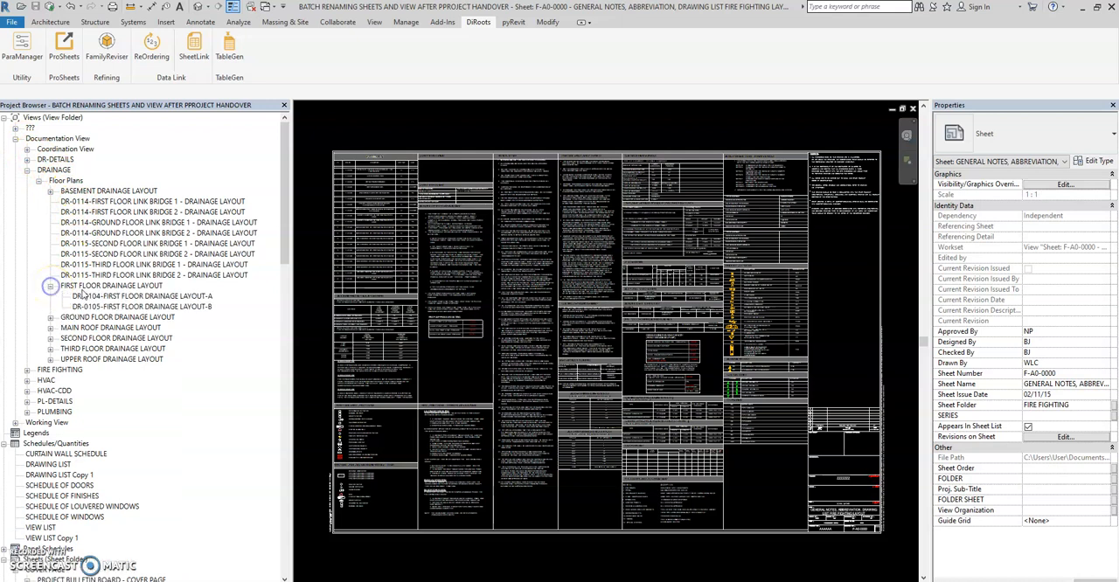
pyautogui.click(50, 318)
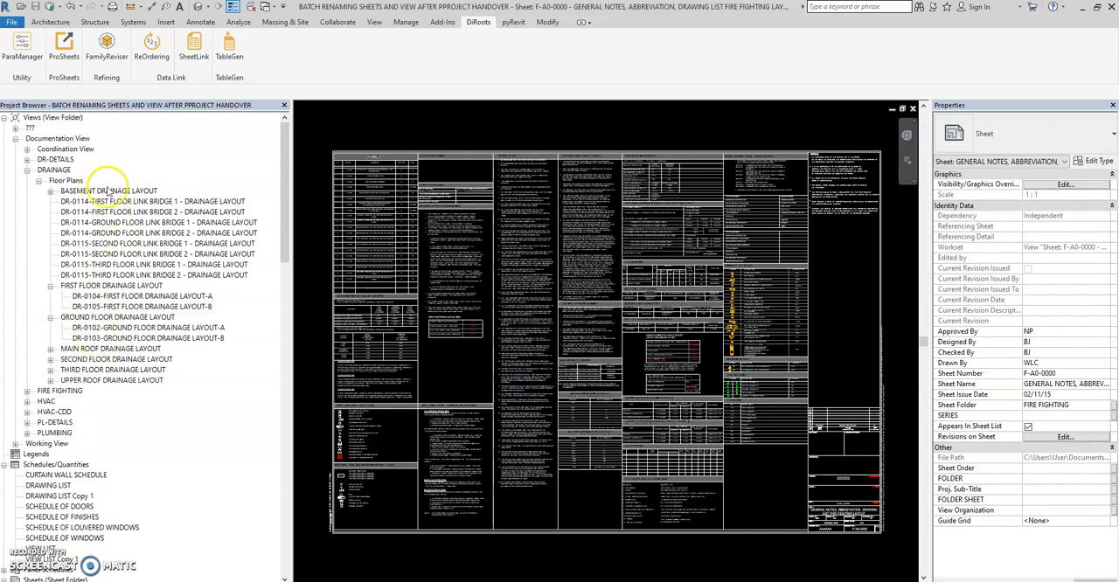
pyautogui.click(95, 203)
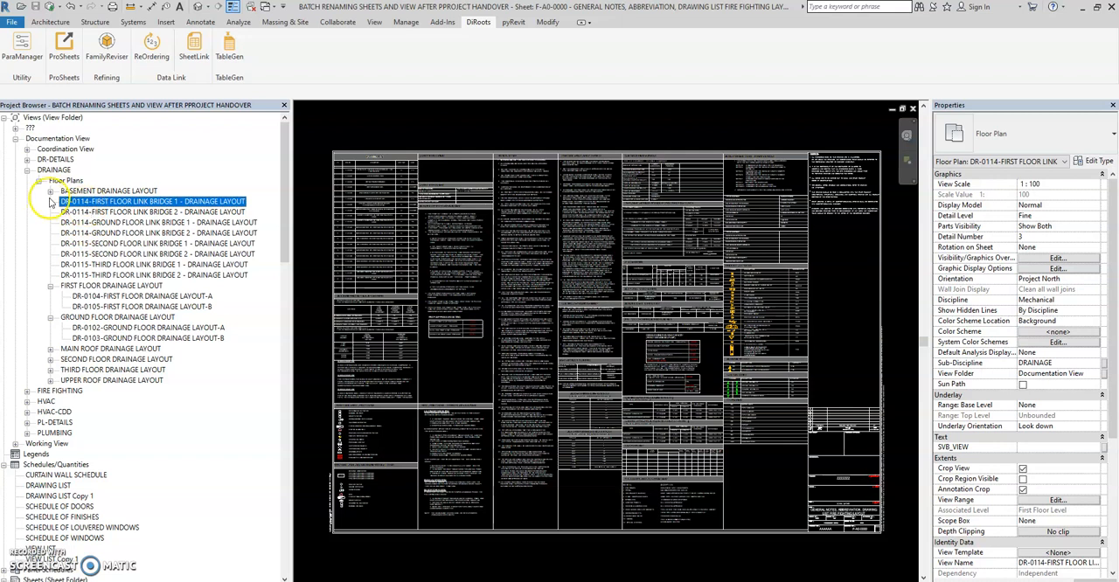
pyautogui.click(50, 285)
pyautogui.click(50, 295)
# Step: Review the schedules and the drainage and fire fighting sheets, and collapse the HVAC sheet folder
pyautogui.scroll(-1, 202, 221)
pyautogui.scroll(-8, 202, 220)
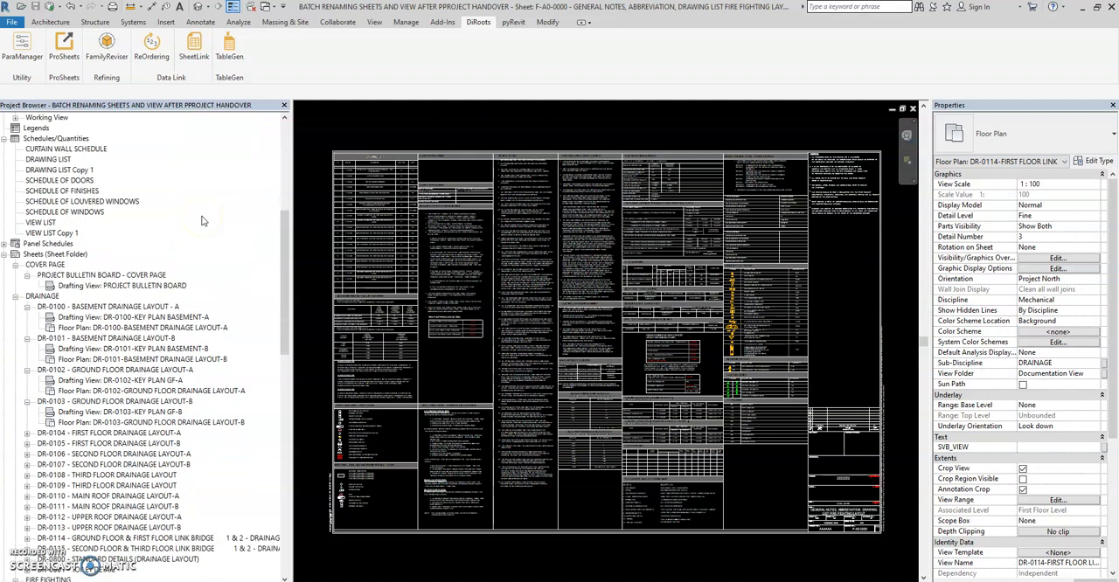
pyautogui.scroll(-1, 202, 220)
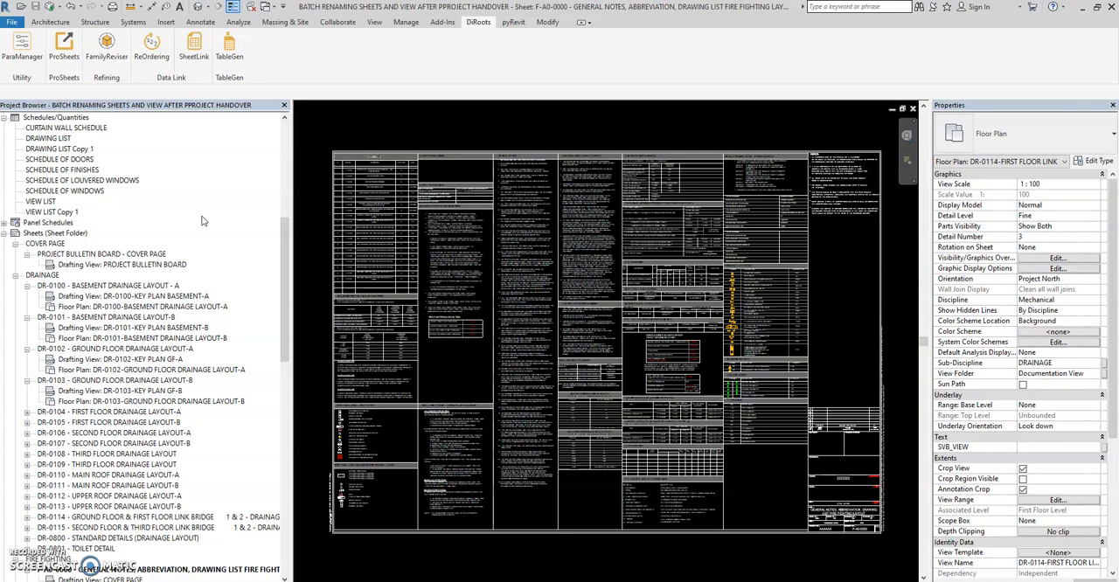
pyautogui.scroll(-8, 201, 220)
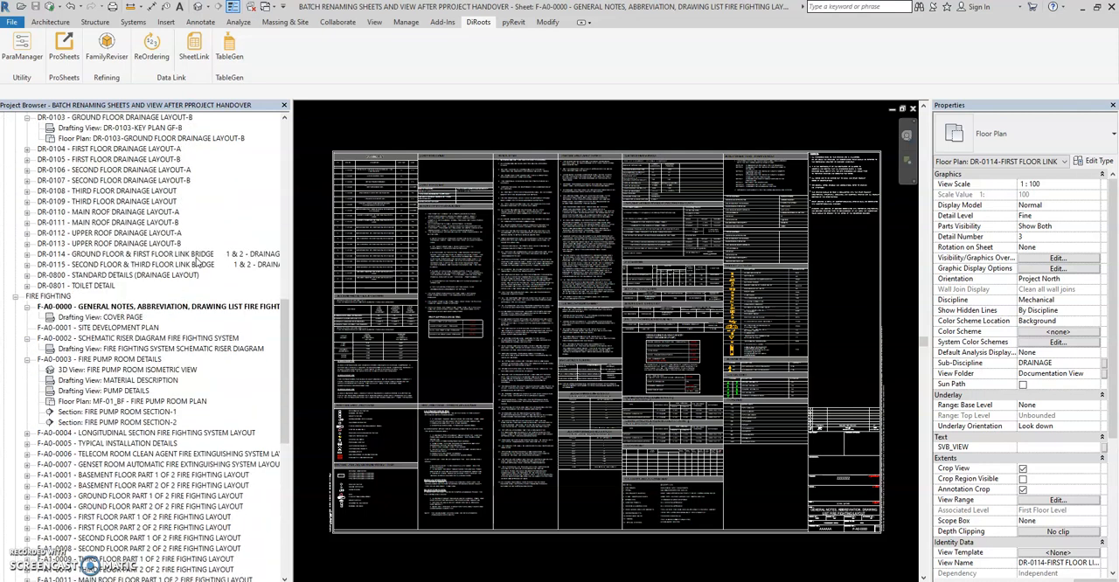
pyautogui.scroll(-3, 199, 260)
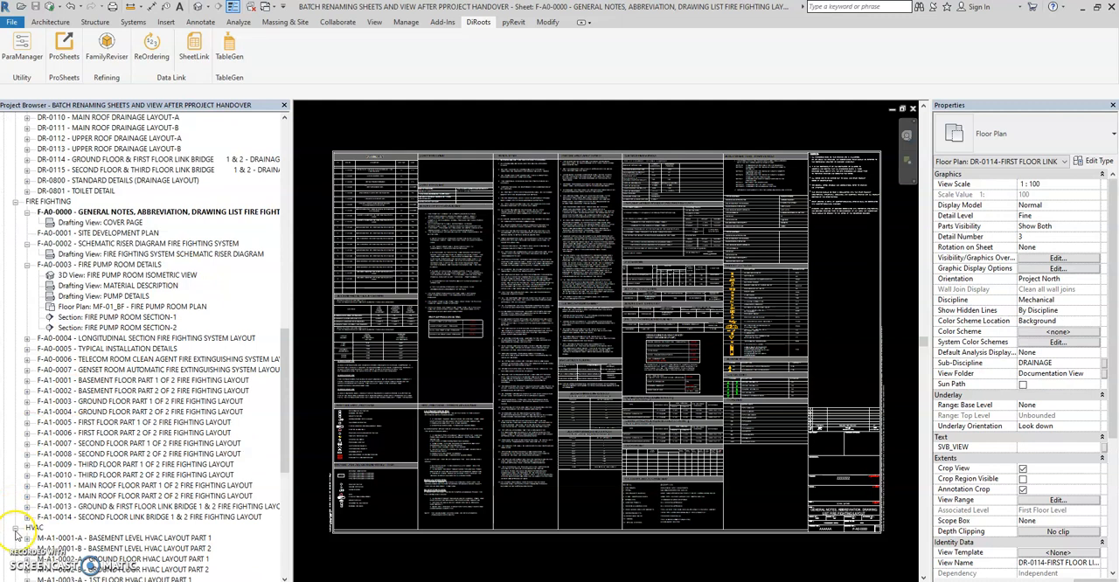
pyautogui.click(16, 529)
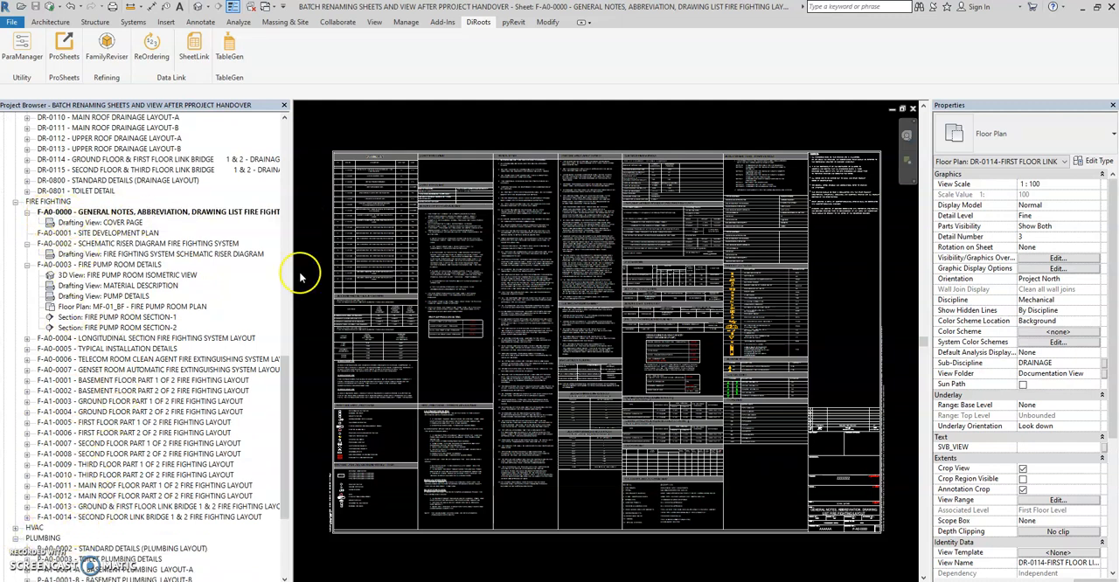
# Step: Start SheetLink and set its category type to Schedules for the whole model
pyautogui.click(341, 147)
pyautogui.click(193, 45)
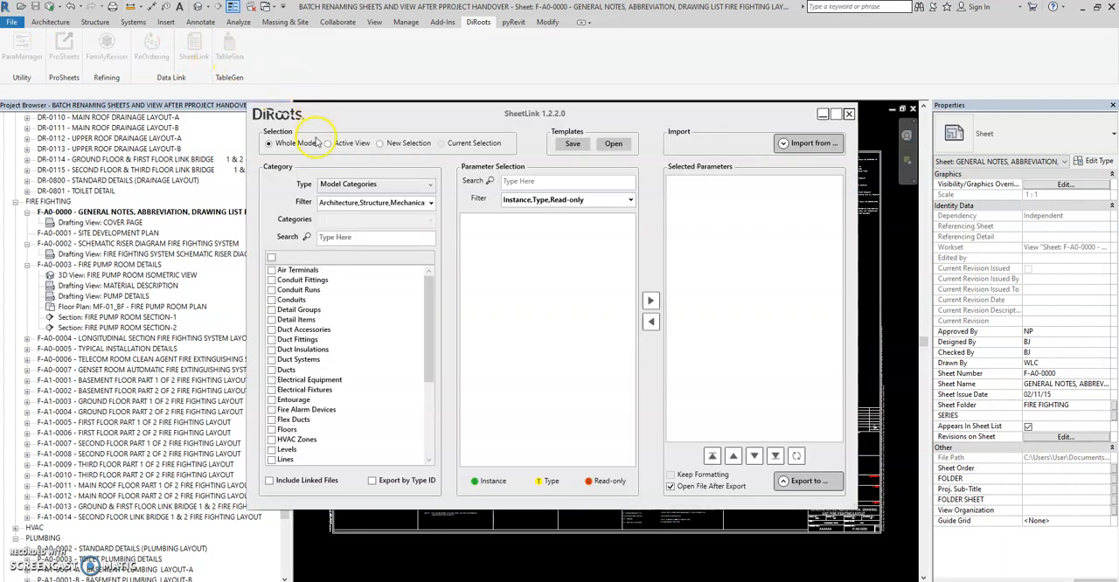
pyautogui.click(347, 184)
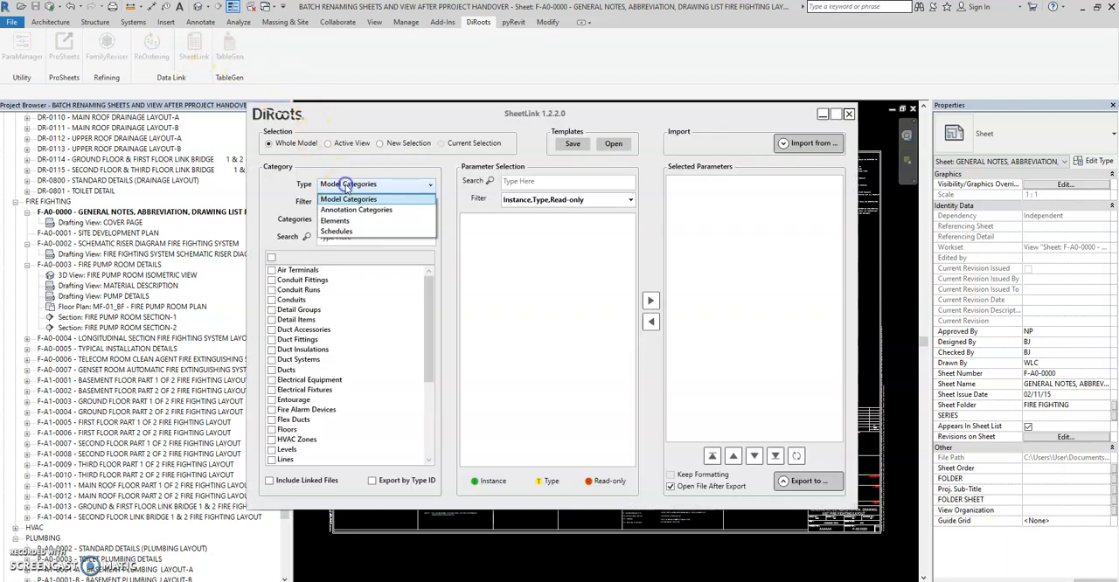
pyautogui.click(337, 231)
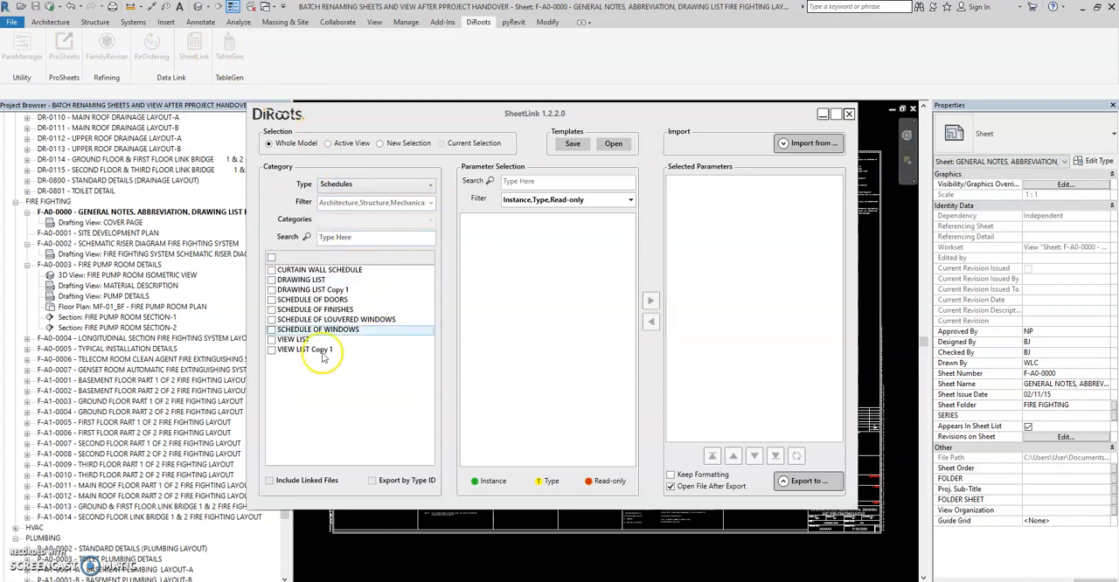
# Step: Select the DRAWING LIST Copy 1 schedule in SheetLink, show its export destinations, and minimize the add-in
pyautogui.click(272, 291)
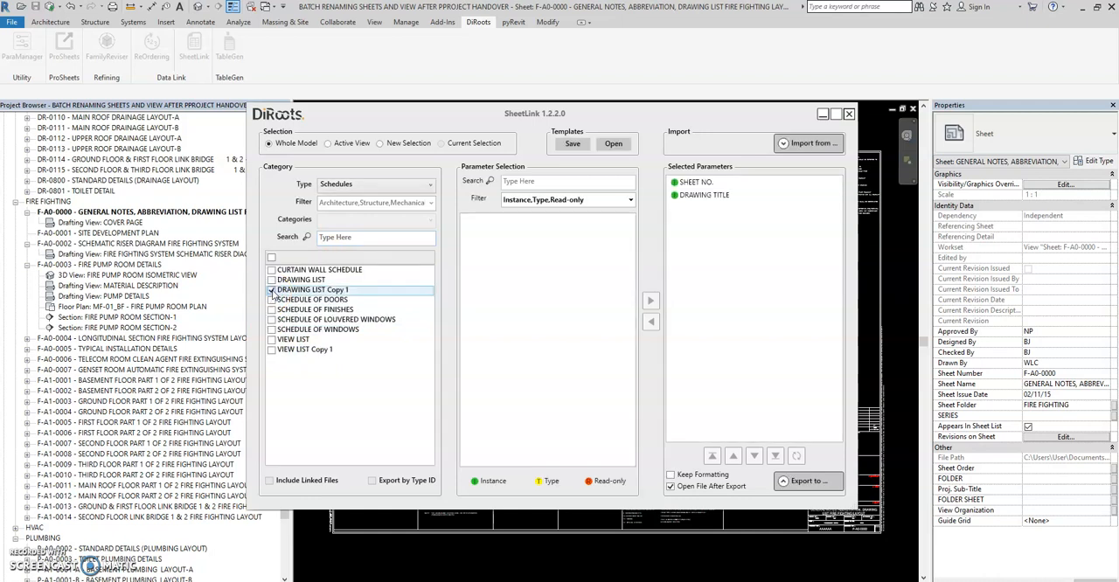
pyautogui.click(803, 481)
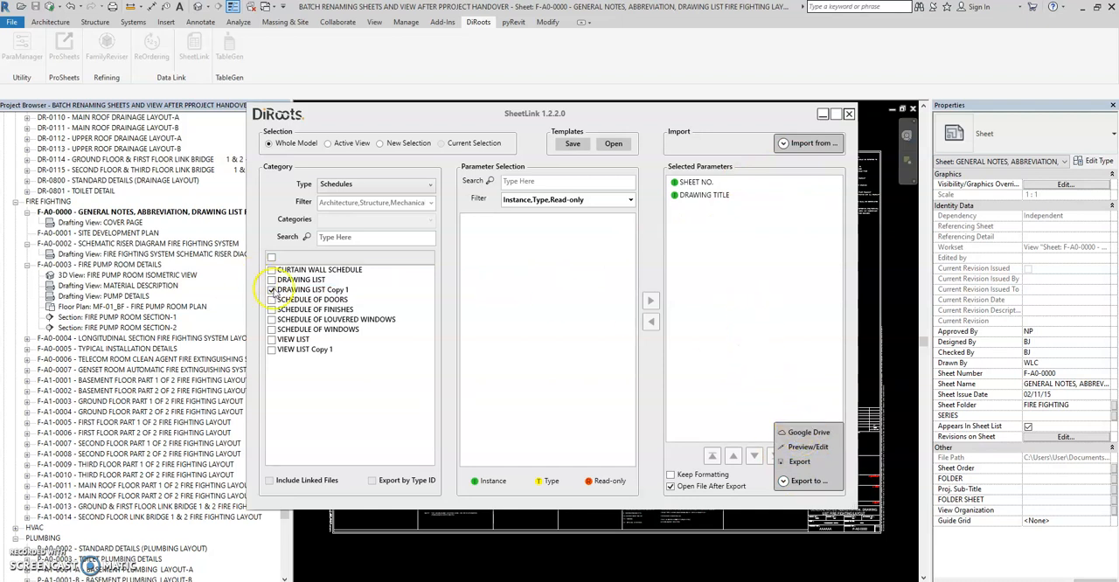
pyautogui.click(822, 113)
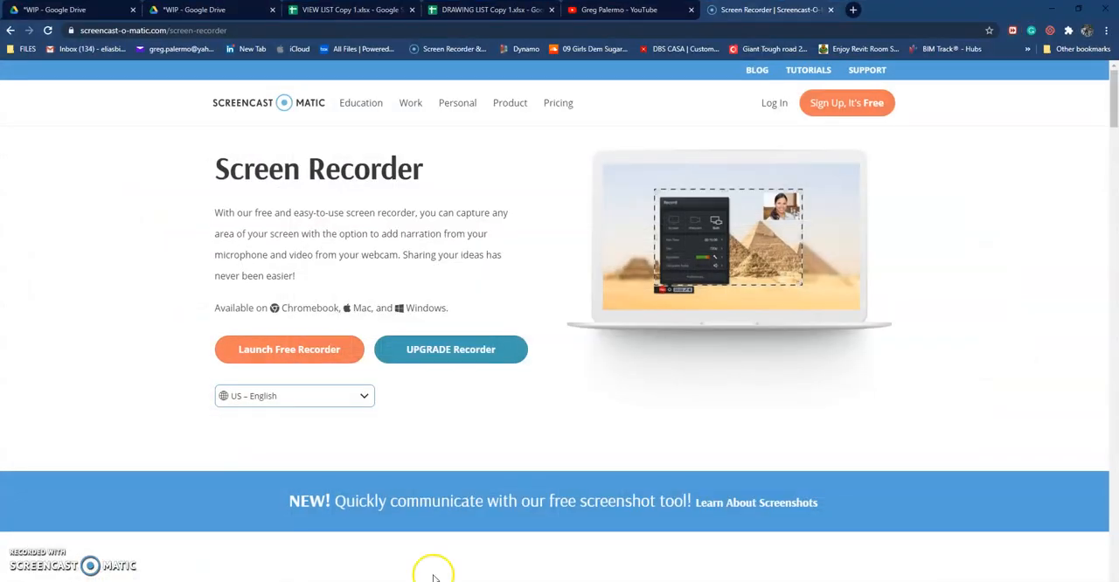
# Step: In Chrome, close the duplicate *WIP Google Drive page and leave the spreadsheet preview to show the *WIP folder's files
pyautogui.click(76, 14)
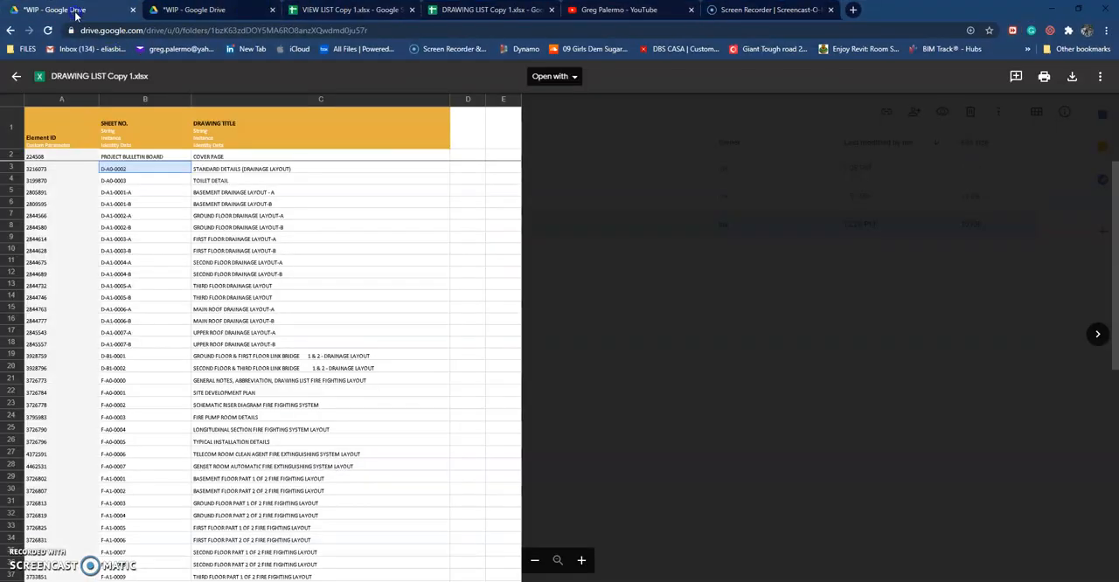
pyautogui.click(167, 11)
pyautogui.click(182, 302)
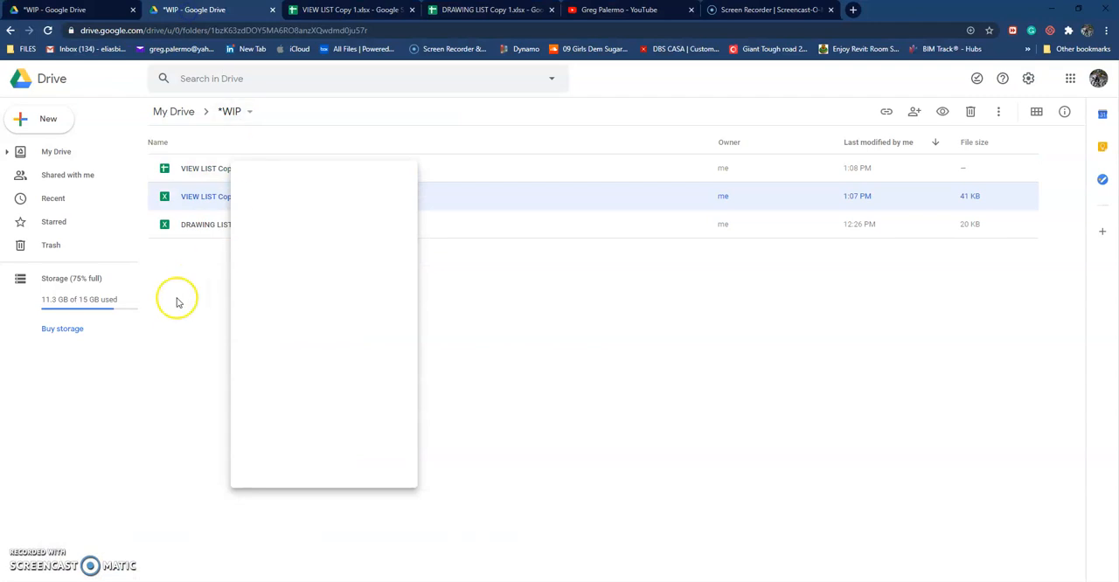
pyautogui.click(535, 337)
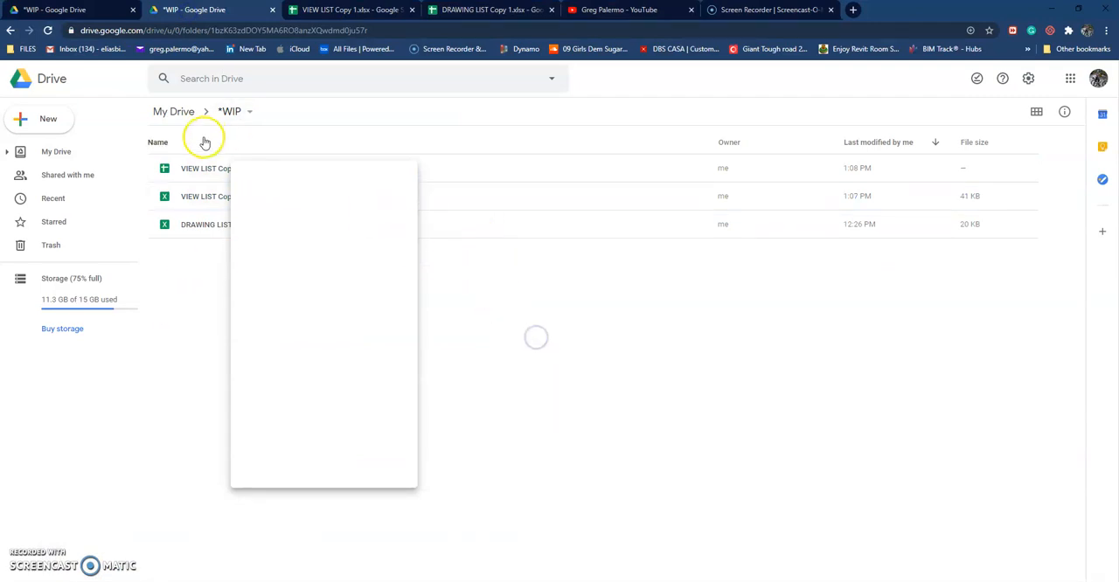
pyautogui.click(592, 194)
pyautogui.click(412, 168)
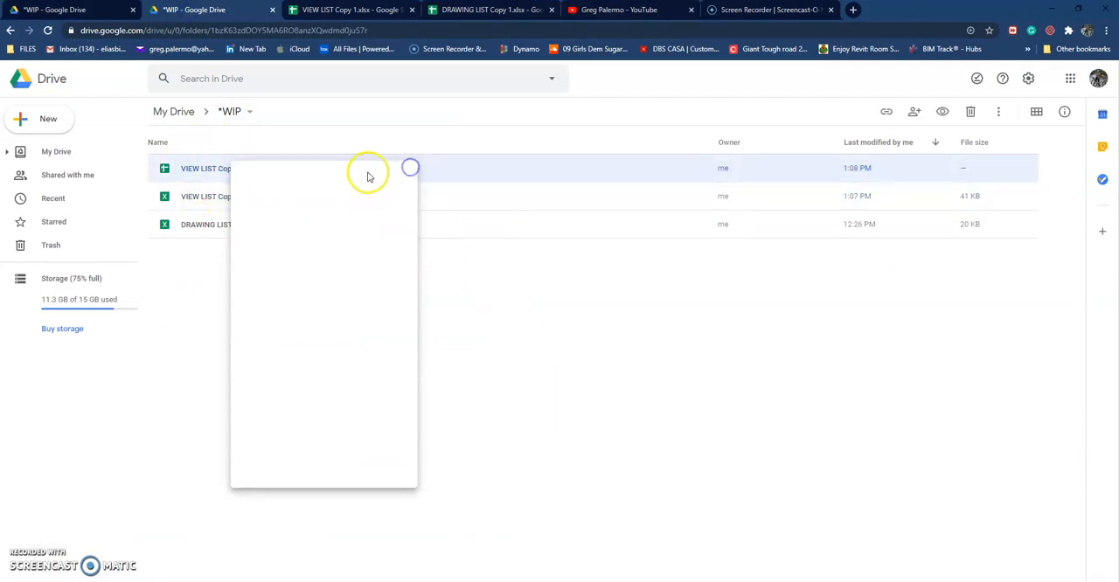
pyautogui.click(274, 10)
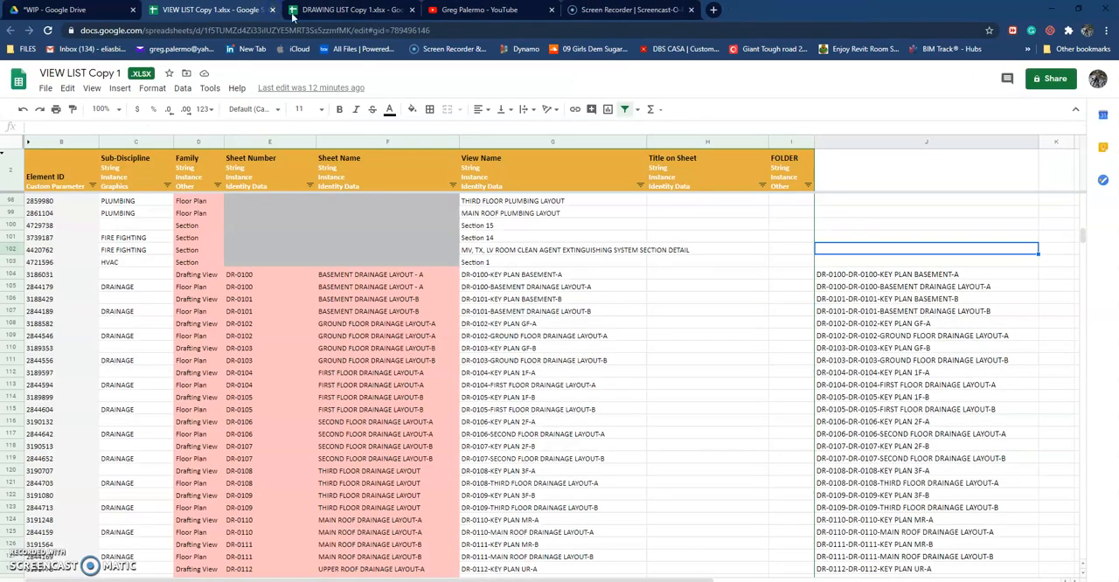
pyautogui.click(88, 10)
pyautogui.click(16, 77)
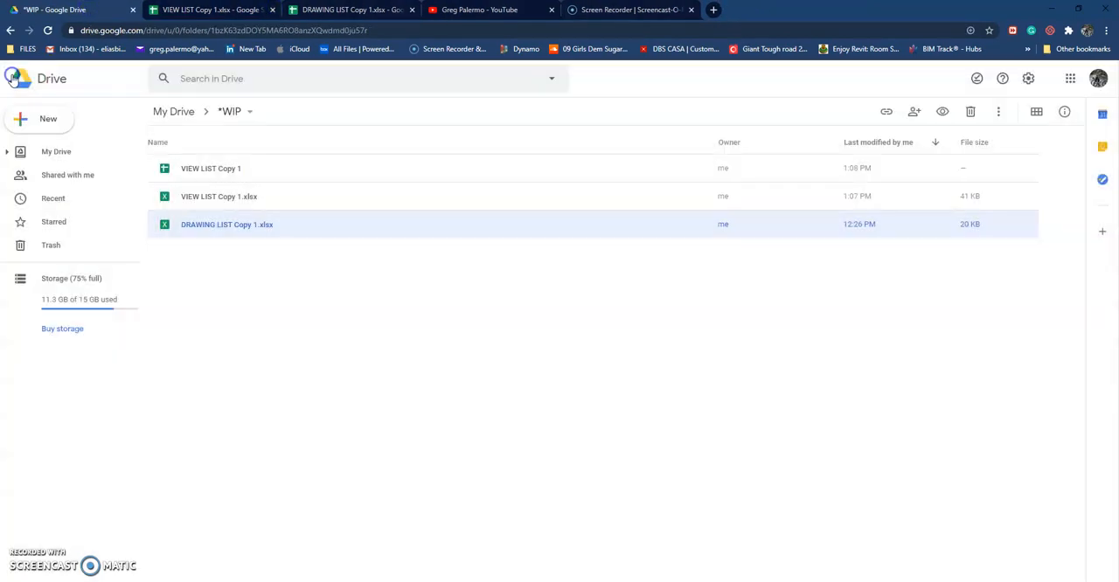
pyautogui.click(278, 293)
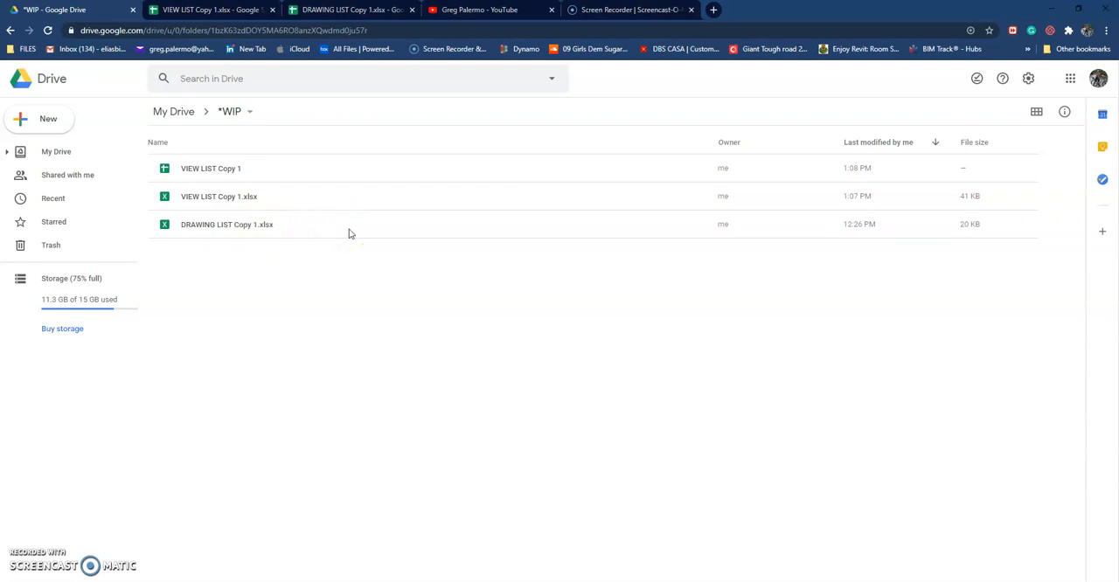
# Step: Close the open DRAWING LIST Copy 1 and VIEW LIST Copy 1 spreadsheets, and reopen DRAWING LIST Copy 1.xlsx with Google Sheets
pyautogui.click(226, 229)
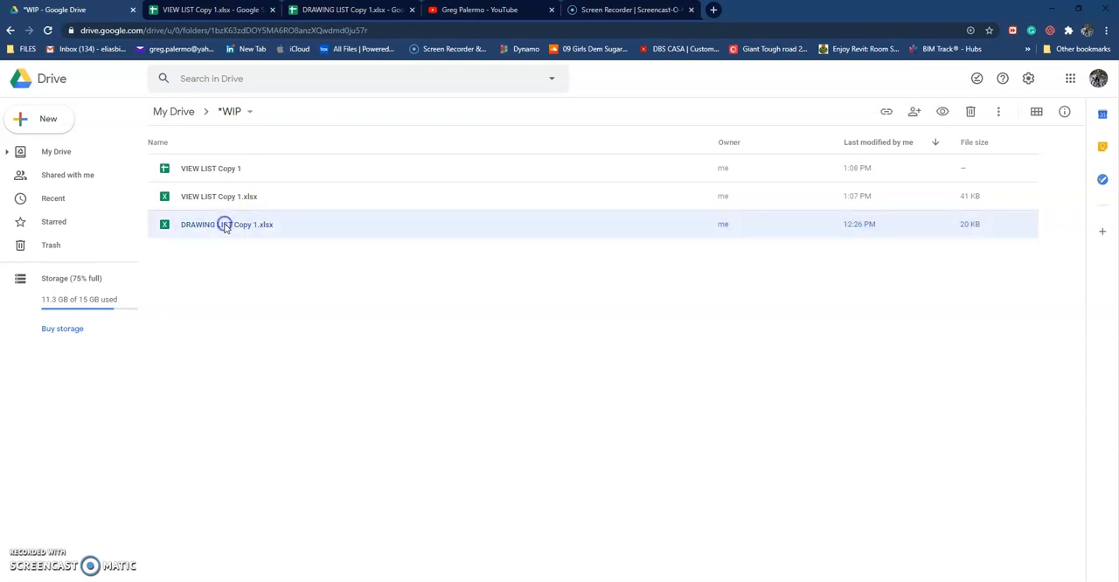
pyautogui.rightClick(225, 225)
pyautogui.moveTo(284, 268)
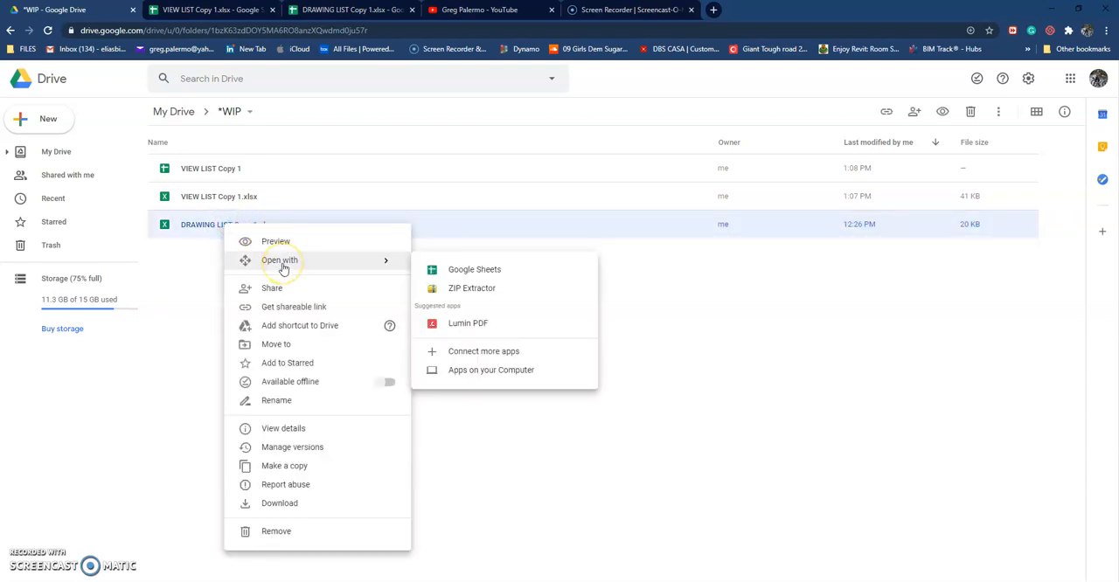
pyautogui.click(410, 9)
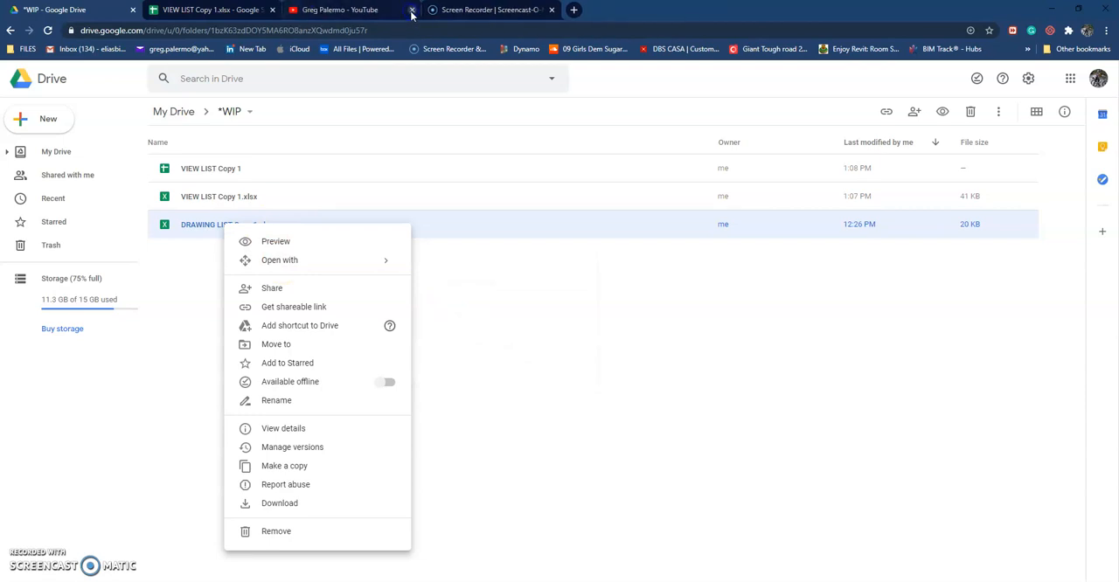
pyautogui.click(272, 9)
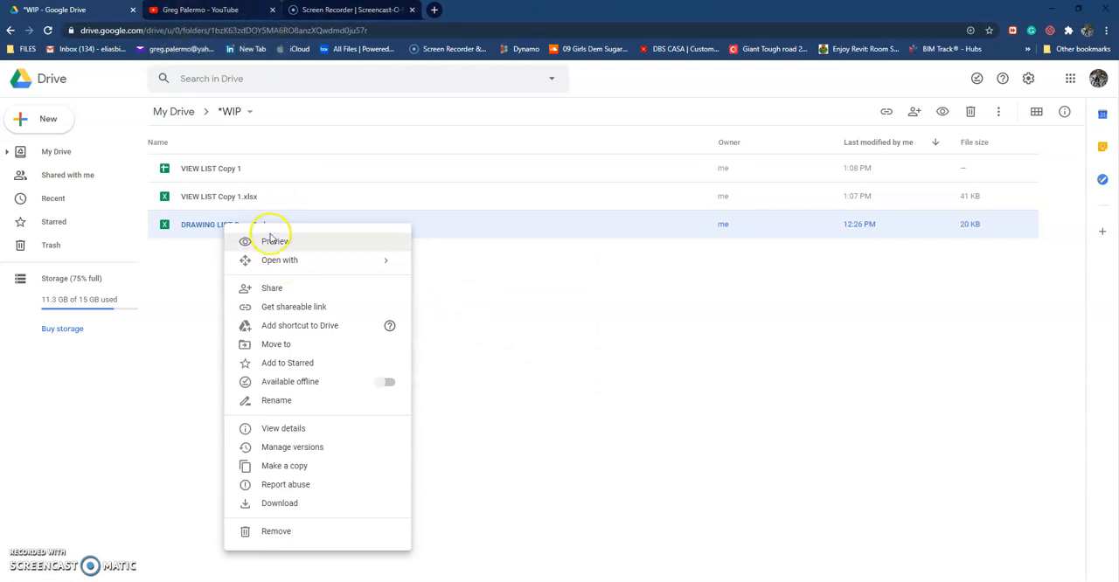
pyautogui.moveTo(295, 260)
pyautogui.click(475, 277)
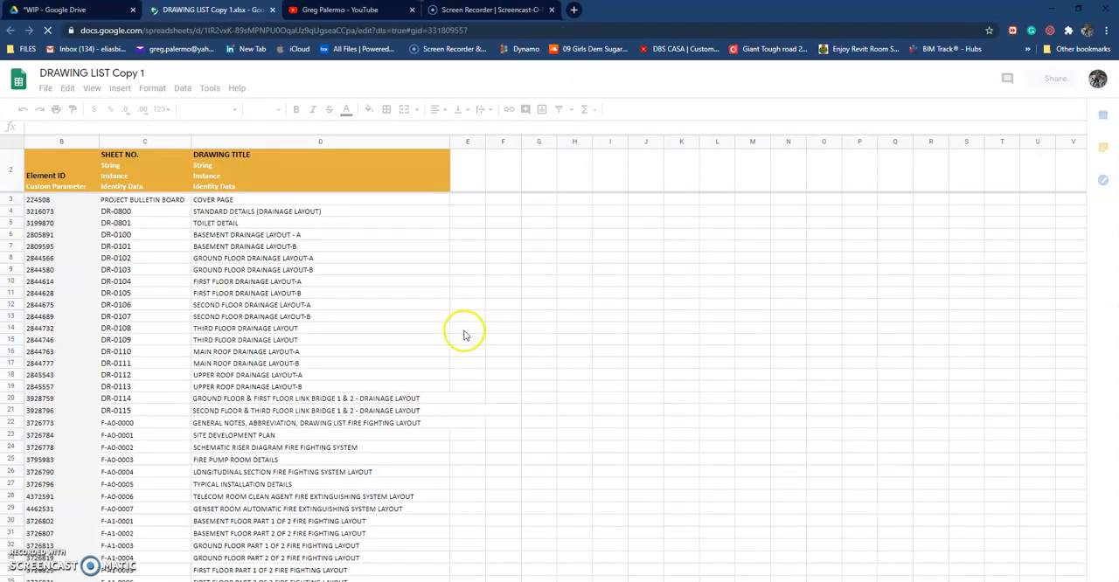
# Step: Review the drainage and fire fighting sheet numbers in the drawing list
pyautogui.click(343, 329)
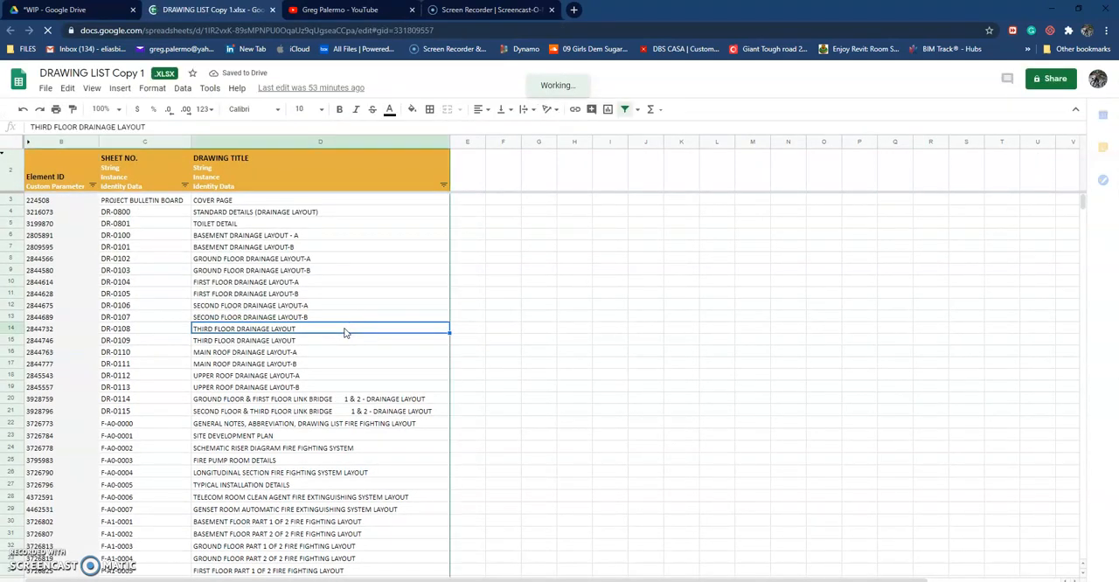
pyautogui.click(140, 215)
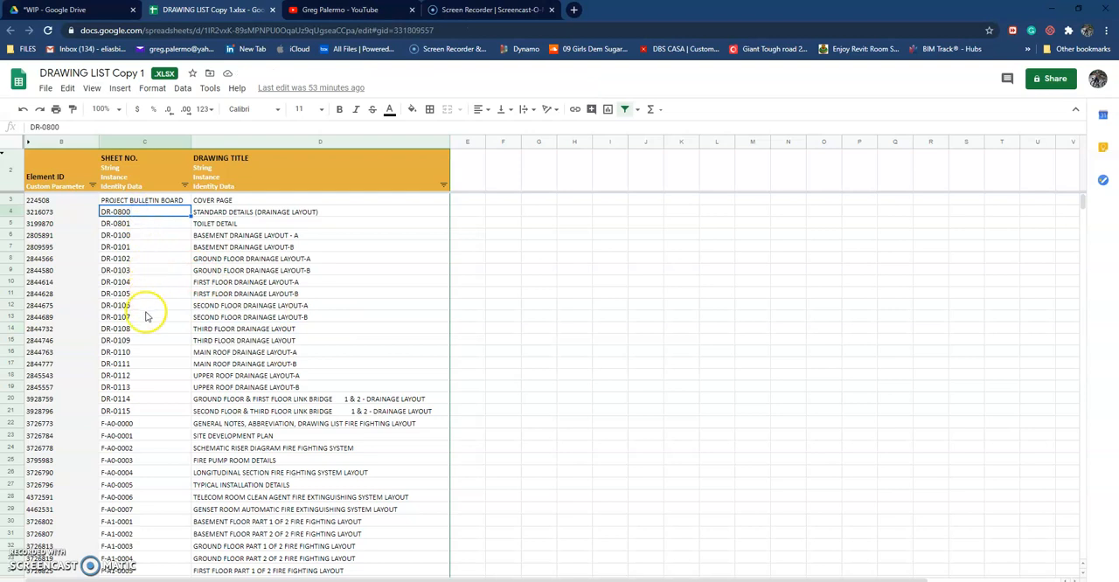
pyautogui.scroll(-1, 170, 389)
pyautogui.scroll(-3, 170, 389)
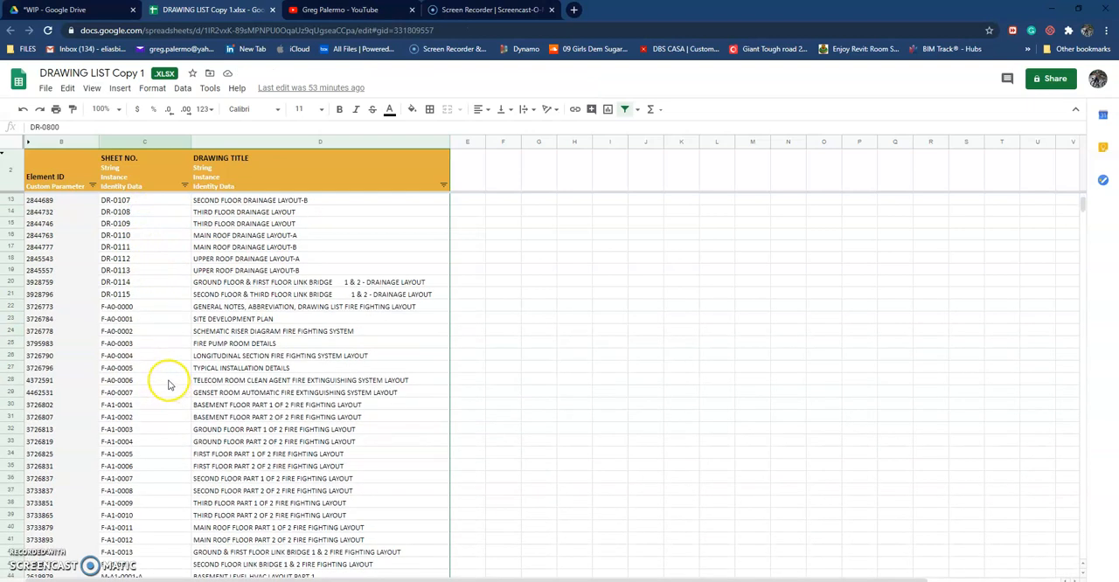
pyautogui.click(130, 308)
pyautogui.scroll(-2, 150, 312)
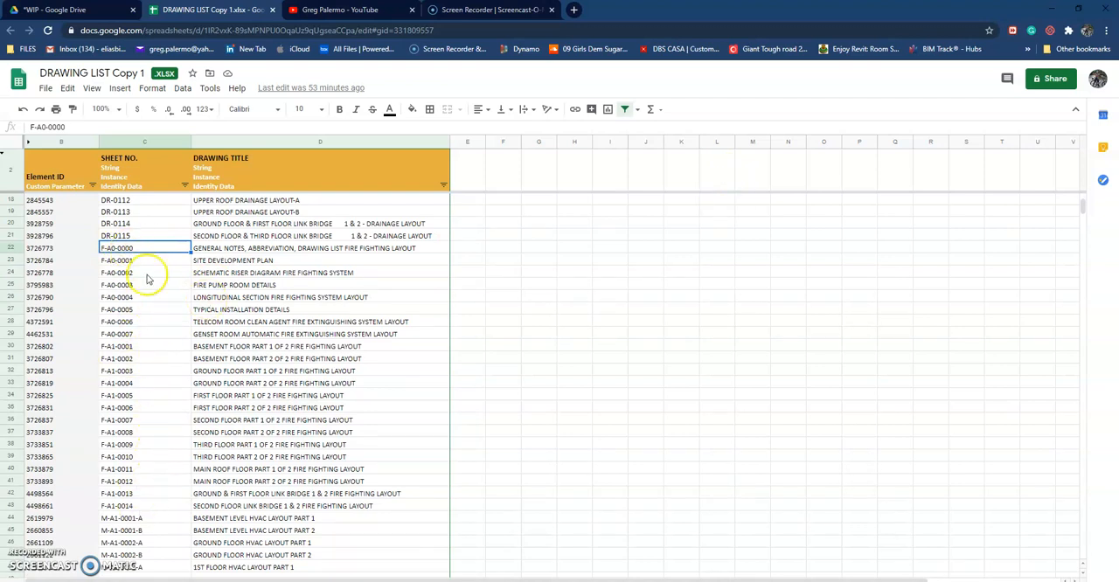
# Step: Select the fire fighting sheet numbers F-A0-0000 to F-A1-0014 and look through the commands available for the range
pyautogui.moveTo(168, 253); pyautogui.dragTo(168, 511)
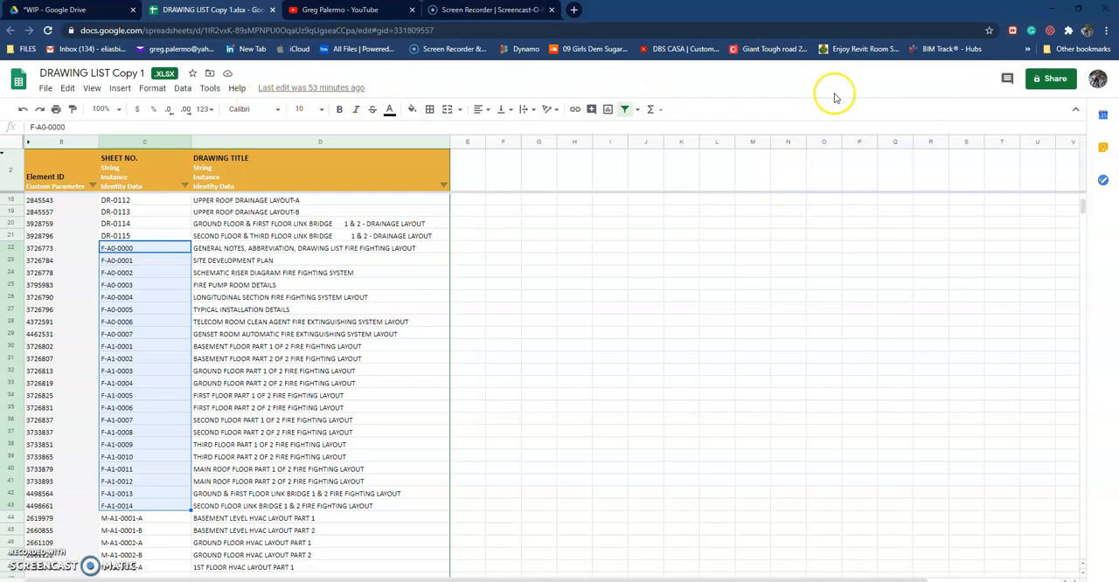
pyautogui.rightClick(170, 249)
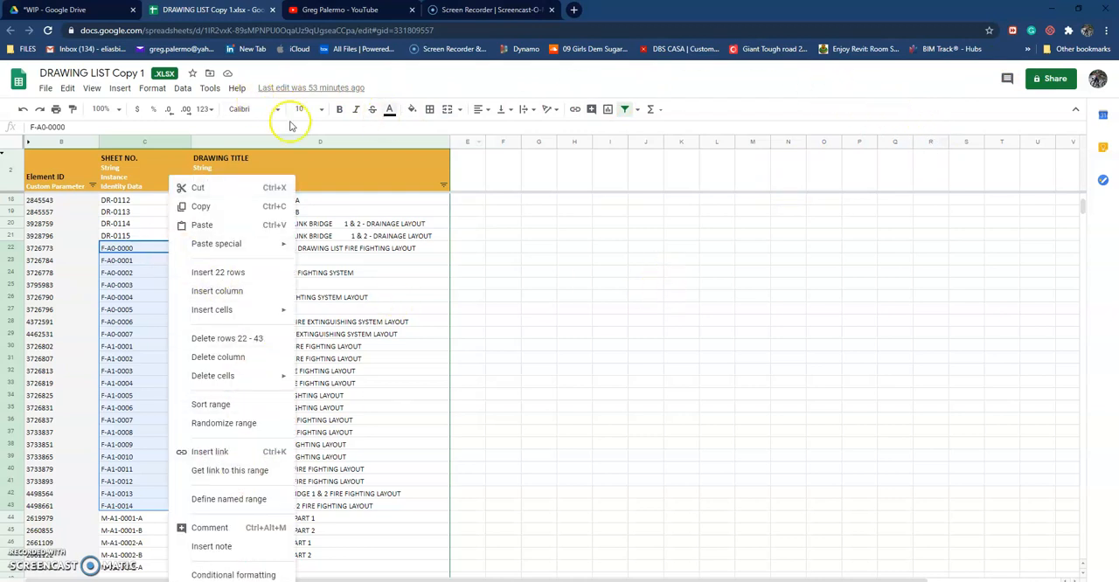
pyautogui.click(46, 89)
pyautogui.click(182, 89)
pyautogui.click(521, 66)
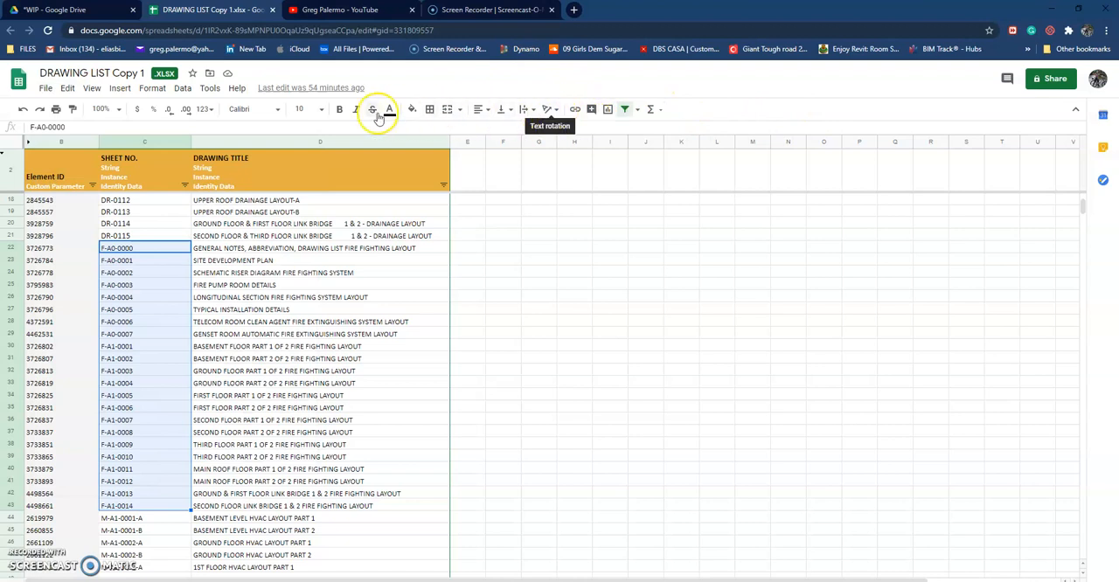
pyautogui.click(92, 89)
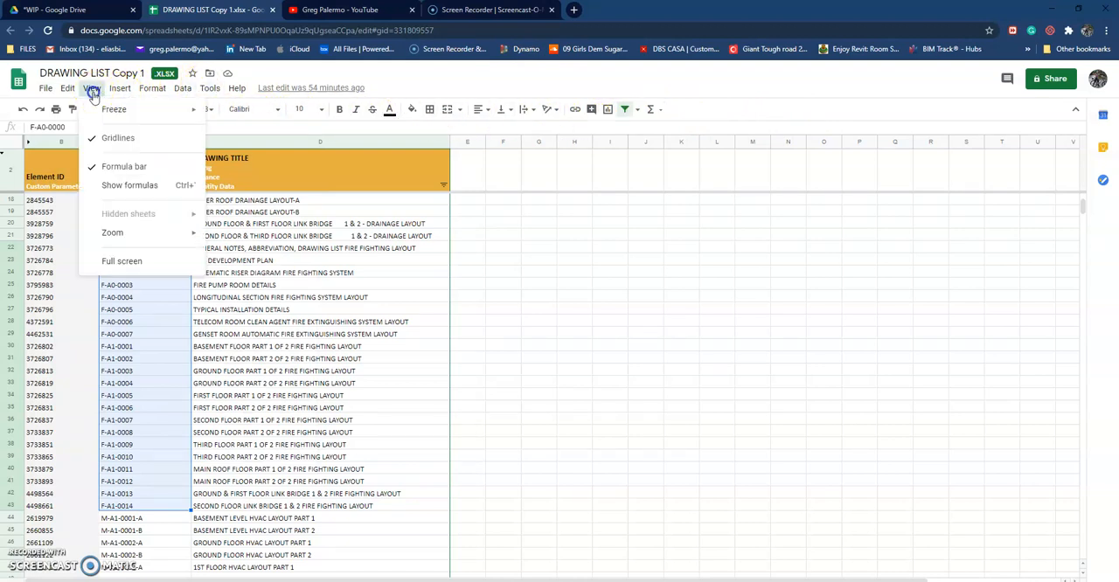
pyautogui.moveTo(50, 93)
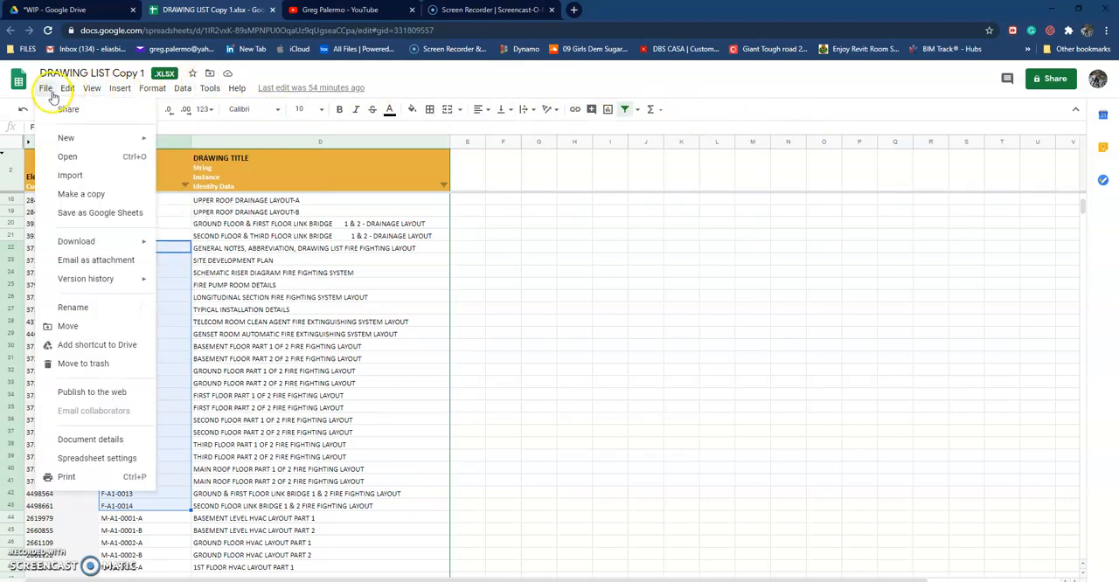
pyautogui.click(750, 399)
pyautogui.click(140, 248)
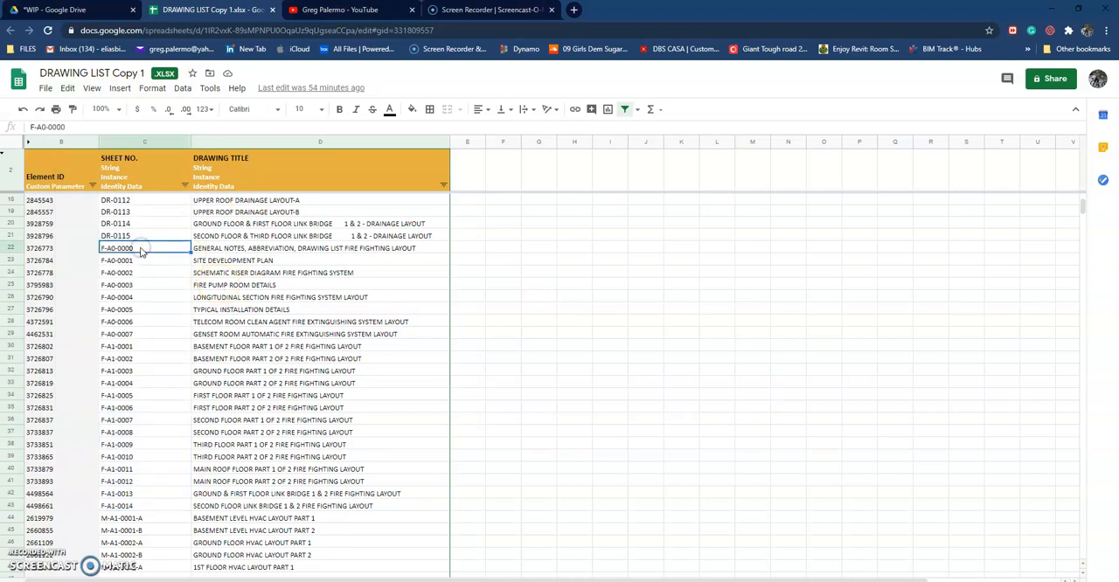
pyautogui.moveTo(170, 245); pyautogui.dragTo(176, 523)
pyautogui.rightClick(173, 512)
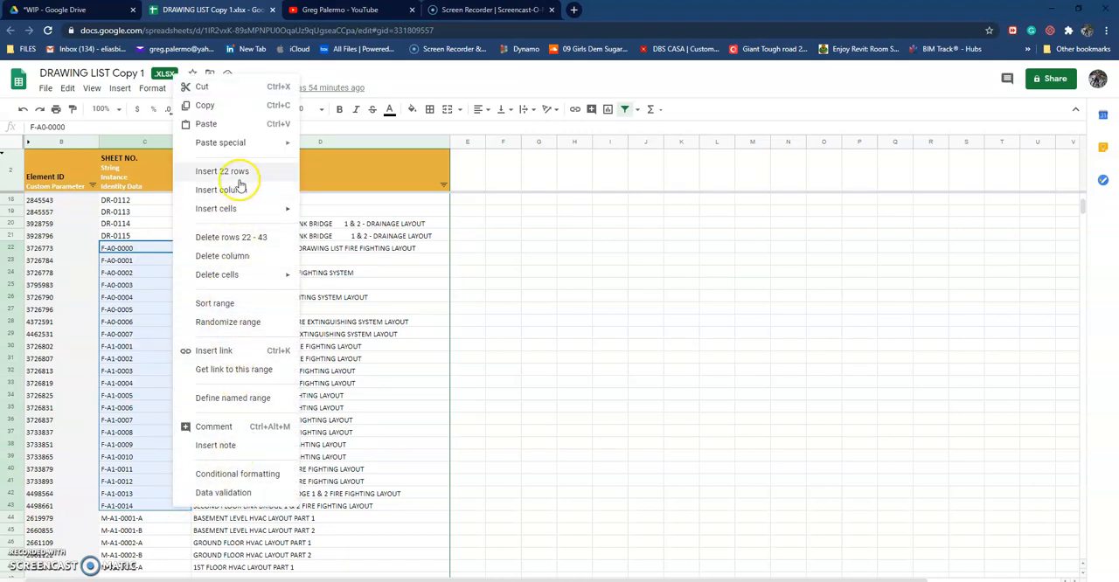
pyautogui.moveTo(237, 143)
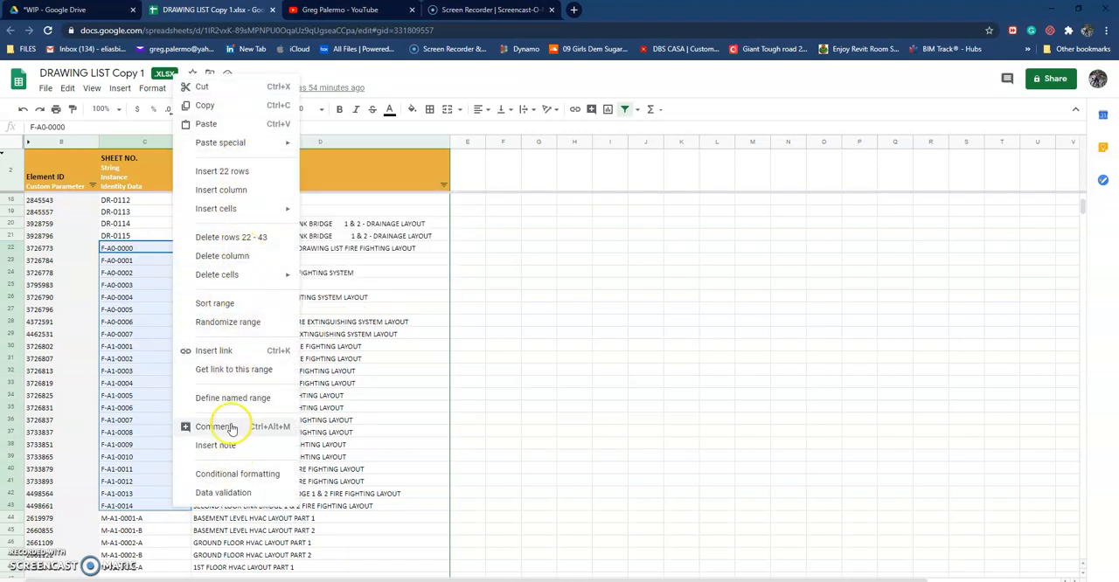
# Step: Remove the filter from the drawing list's header and create a filter on empty cell I30
pyautogui.click(610, 345)
pyautogui.click(626, 109)
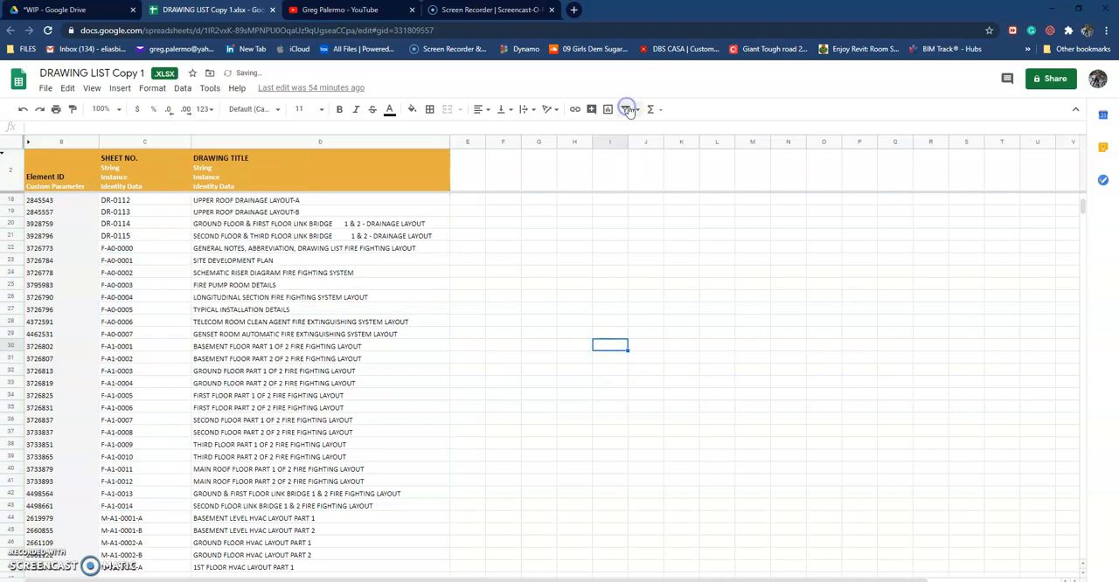
pyautogui.click(626, 111)
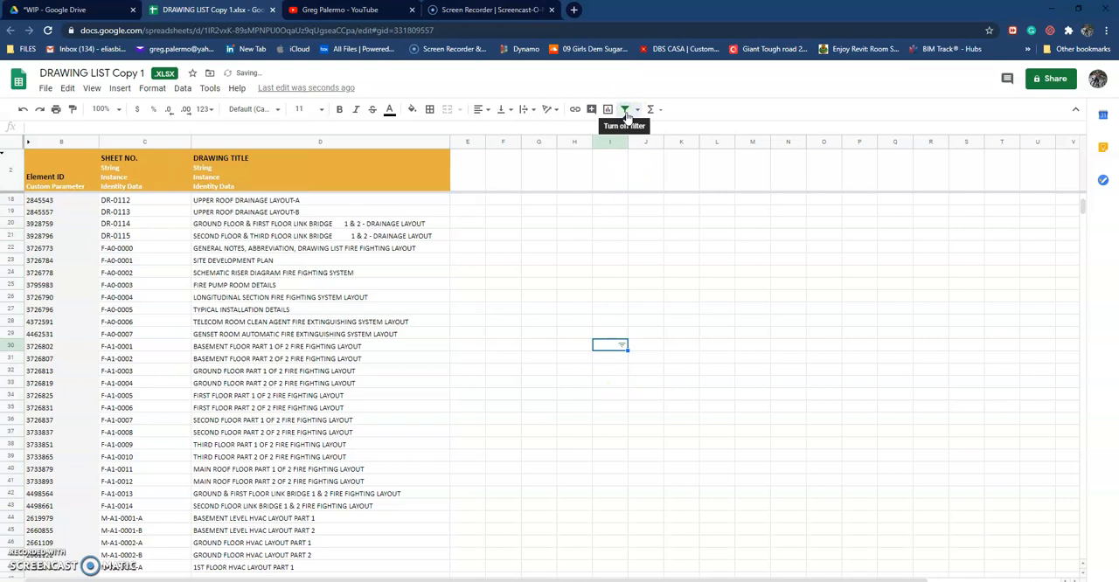
pyautogui.click(593, 260)
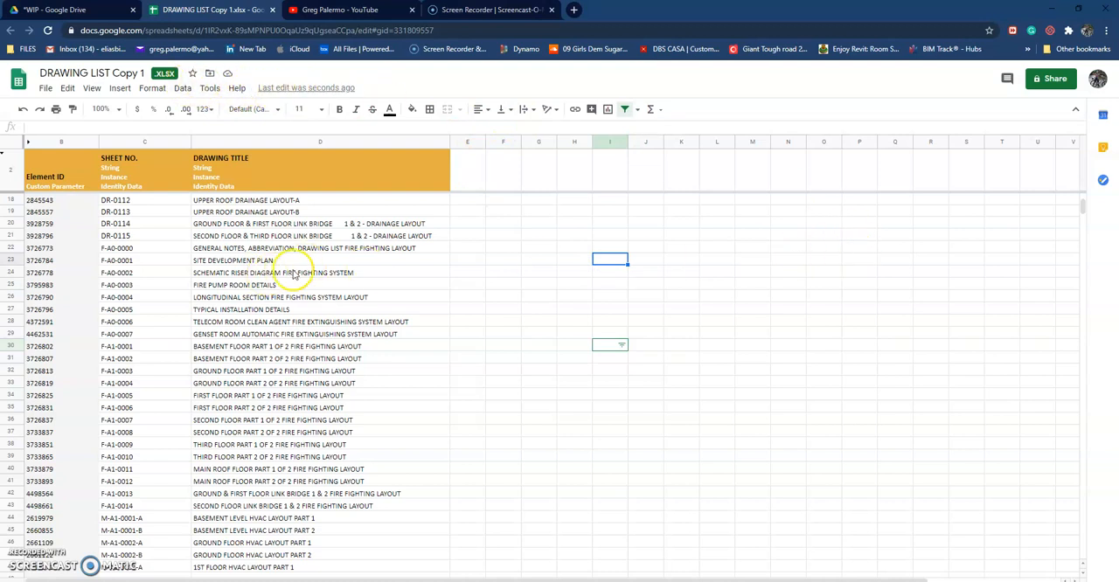
# Step: Change the sheet number of the fire fighting general notes drawing in row 22 to FF-0000
pyautogui.click(148, 251)
pyautogui.doubleClick(110, 247)
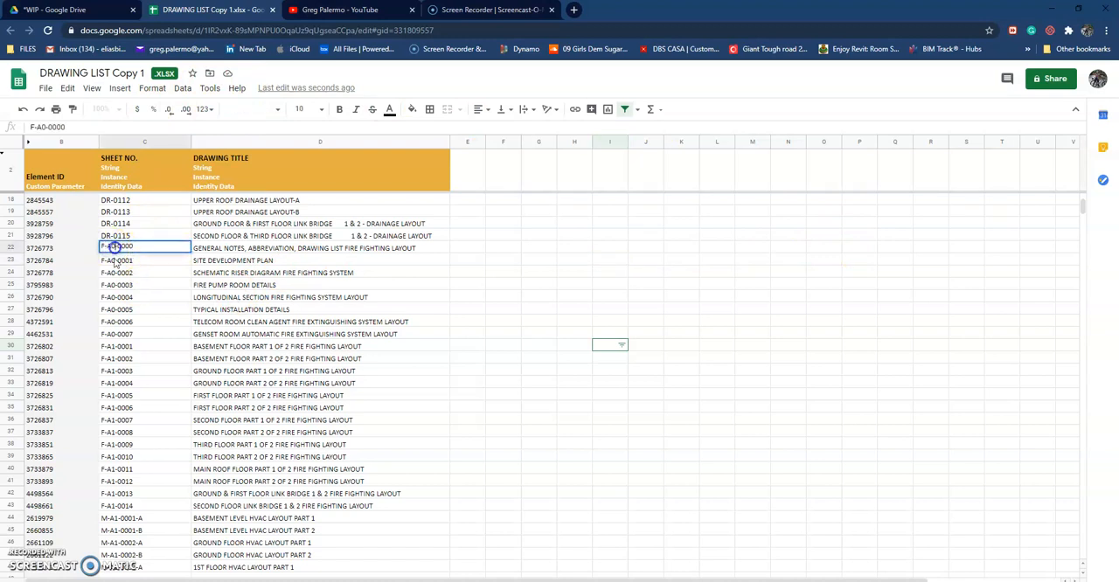
pyautogui.click(131, 323)
pyautogui.click(105, 248)
pyautogui.click(144, 313)
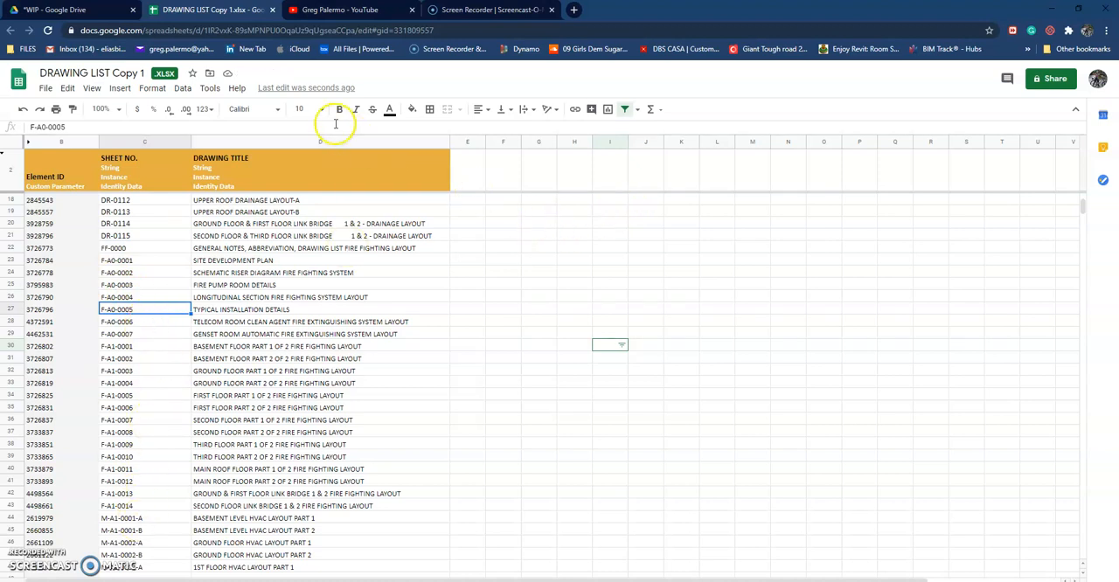
pyautogui.click(44, 88)
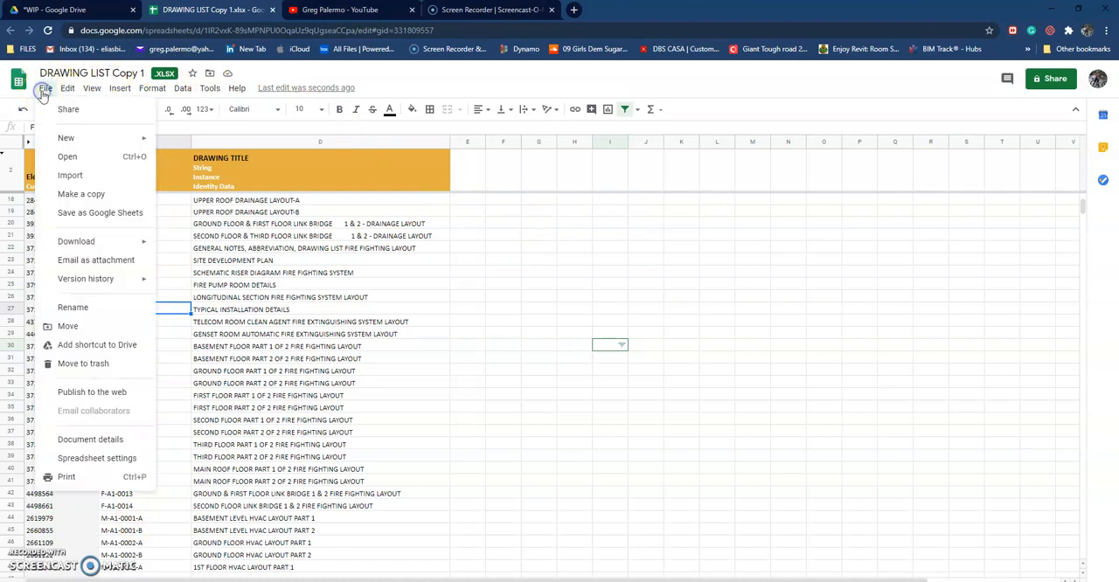
pyautogui.click(210, 88)
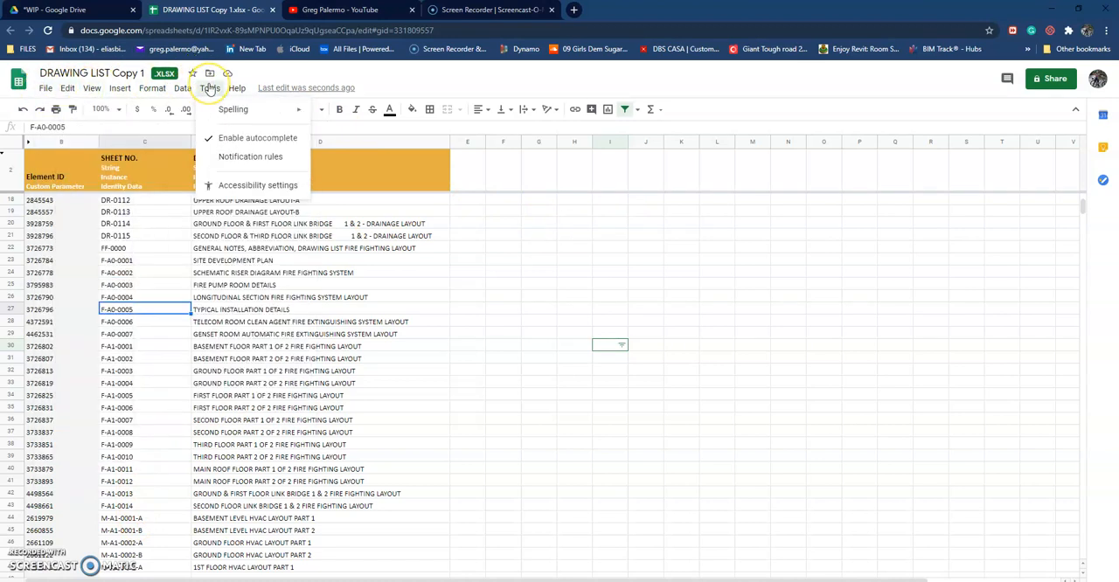
pyautogui.moveTo(187, 91)
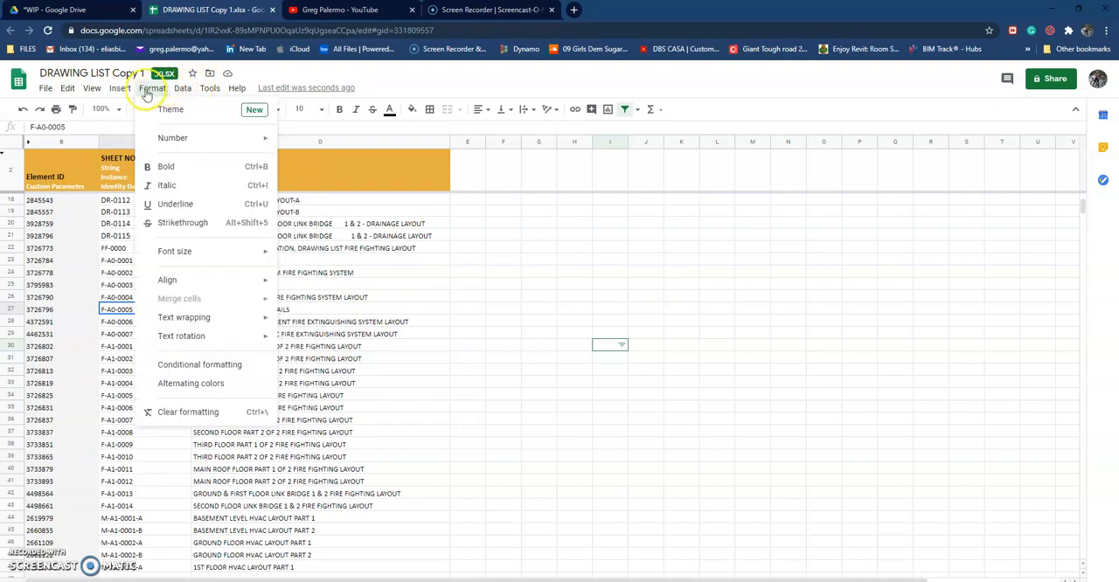
pyautogui.moveTo(93, 91)
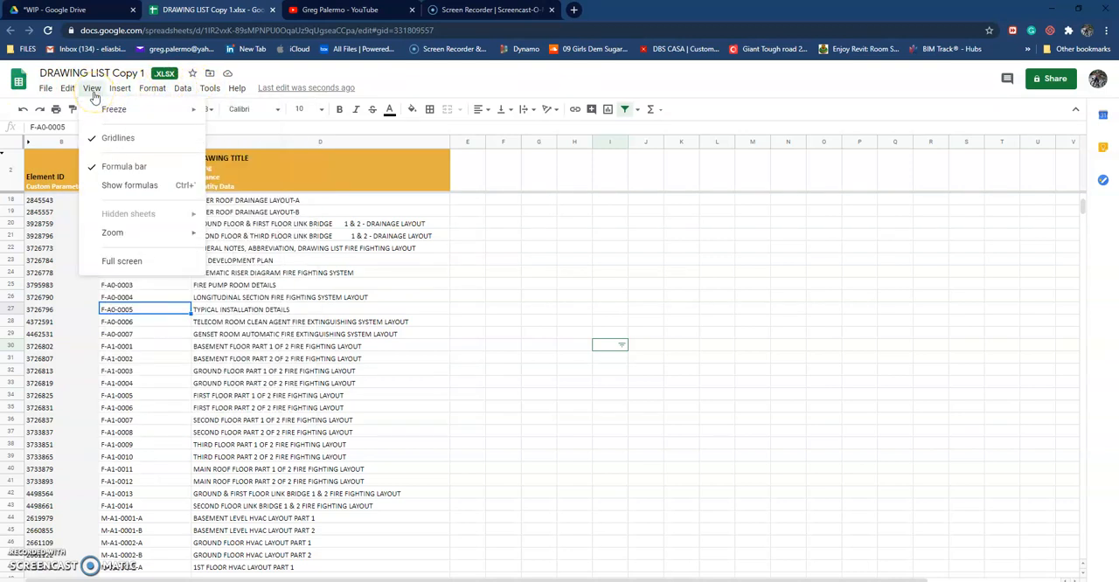
pyautogui.click(160, 261)
pyautogui.click(780, 189)
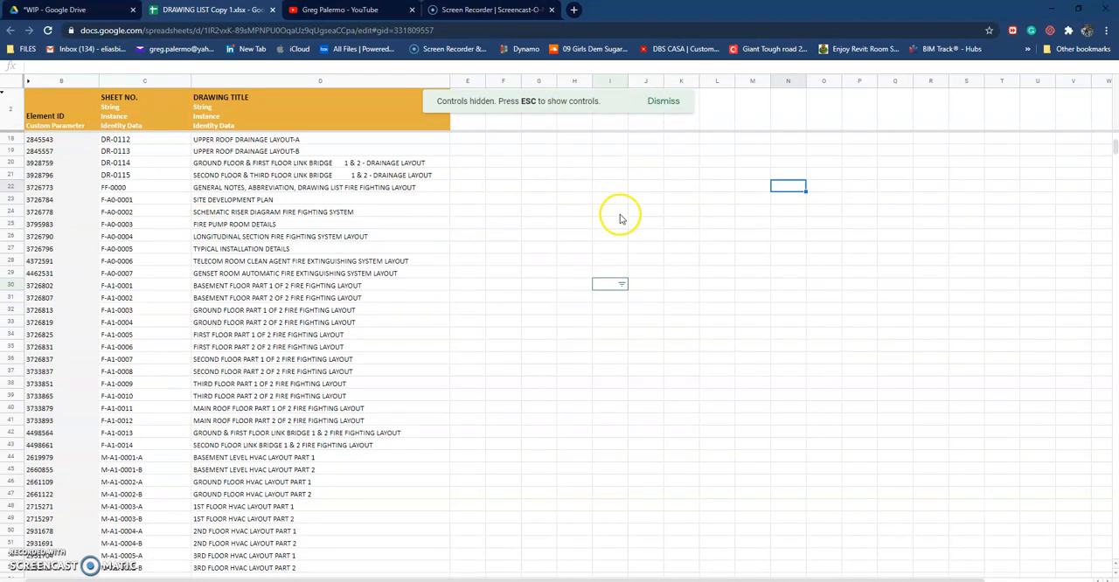
pyautogui.press('Escape')
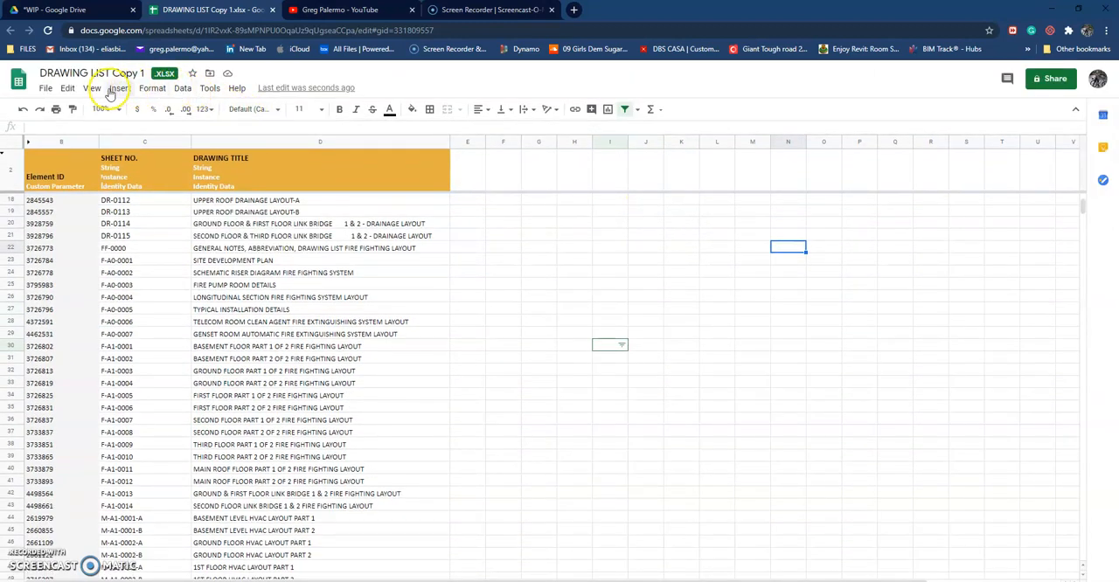
# Step: Open Find and replace and select the fire fighting sheet numbers from F-A0-0001 to F-A1-0014
pyautogui.click(69, 89)
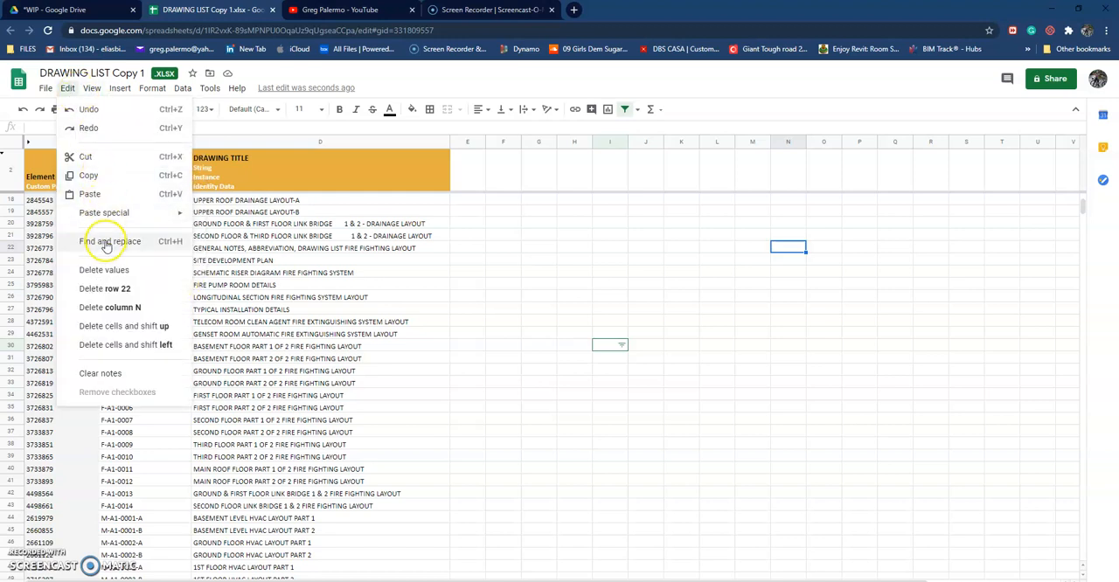
pyautogui.click(106, 242)
pyautogui.moveTo(538, 213); pyautogui.dragTo(744, 211)
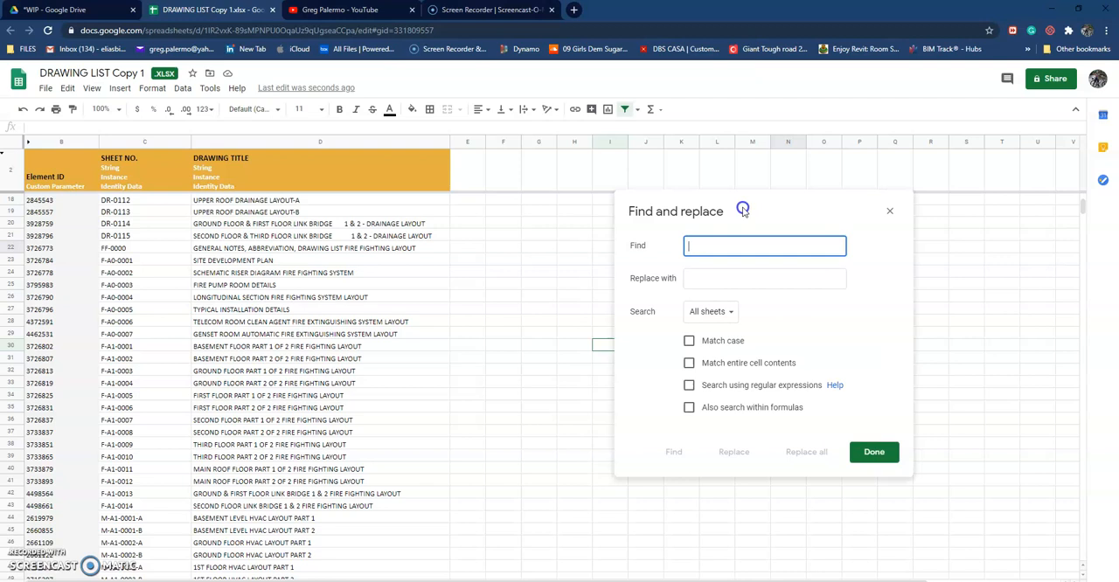
pyautogui.click(95, 285)
pyautogui.click(131, 273)
pyautogui.click(130, 248)
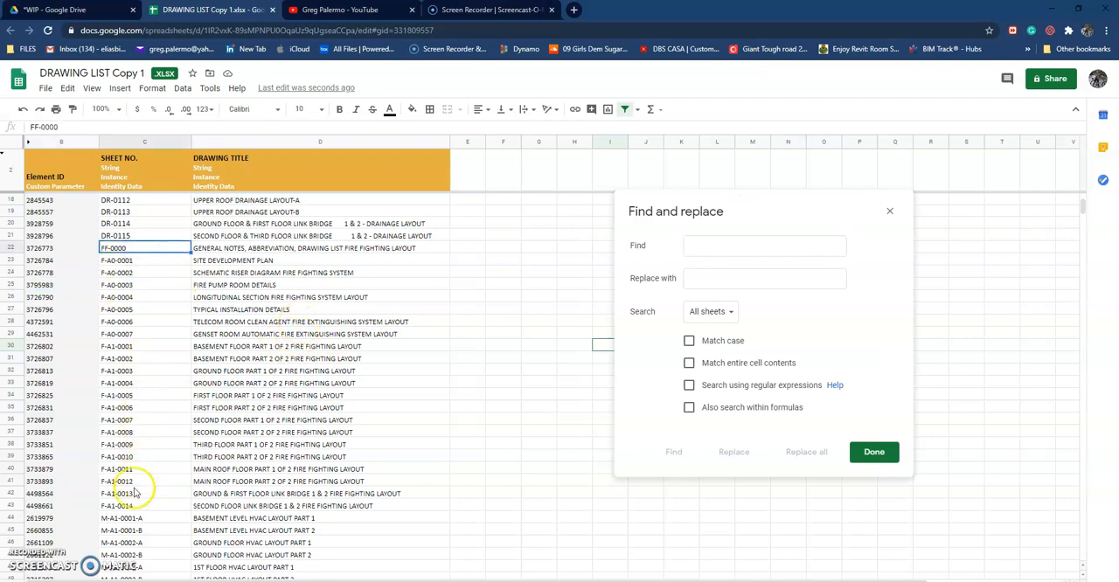
pyautogui.click(136, 262)
pyautogui.moveTo(137, 272); pyautogui.dragTo(139, 503)
# Step: Limit the search to this sheet and replace every instance of "A0-" with nothing
pyautogui.click(702, 246)
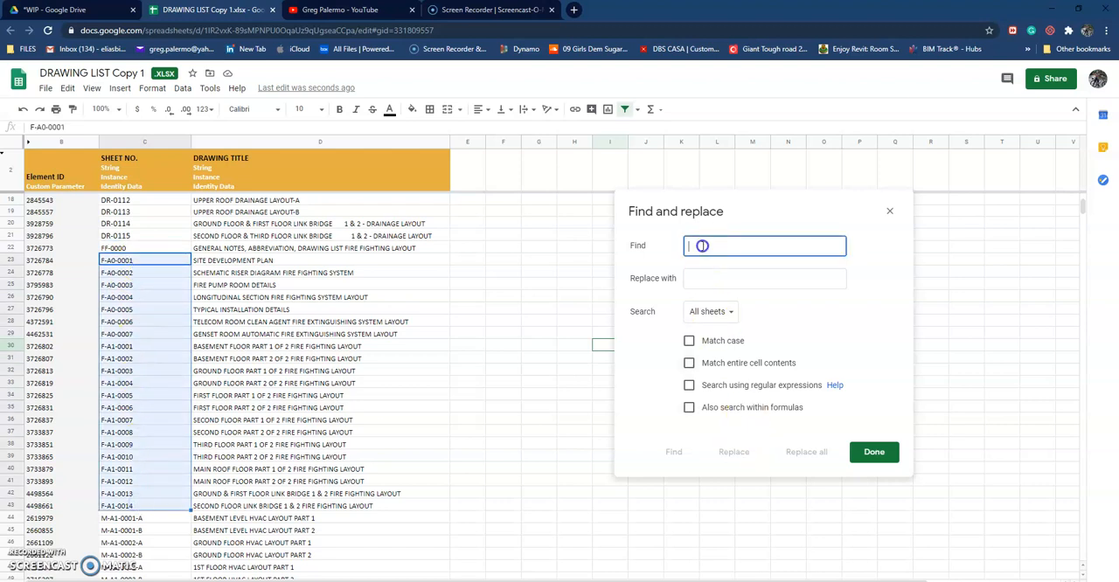
pyautogui.click(718, 311)
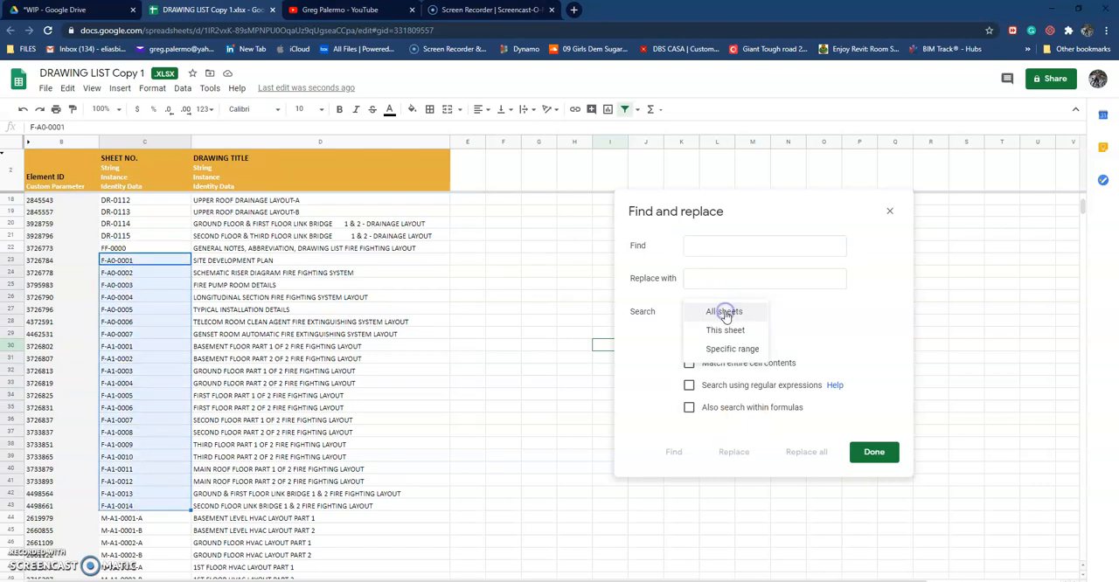
pyautogui.click(725, 330)
pyautogui.click(704, 247)
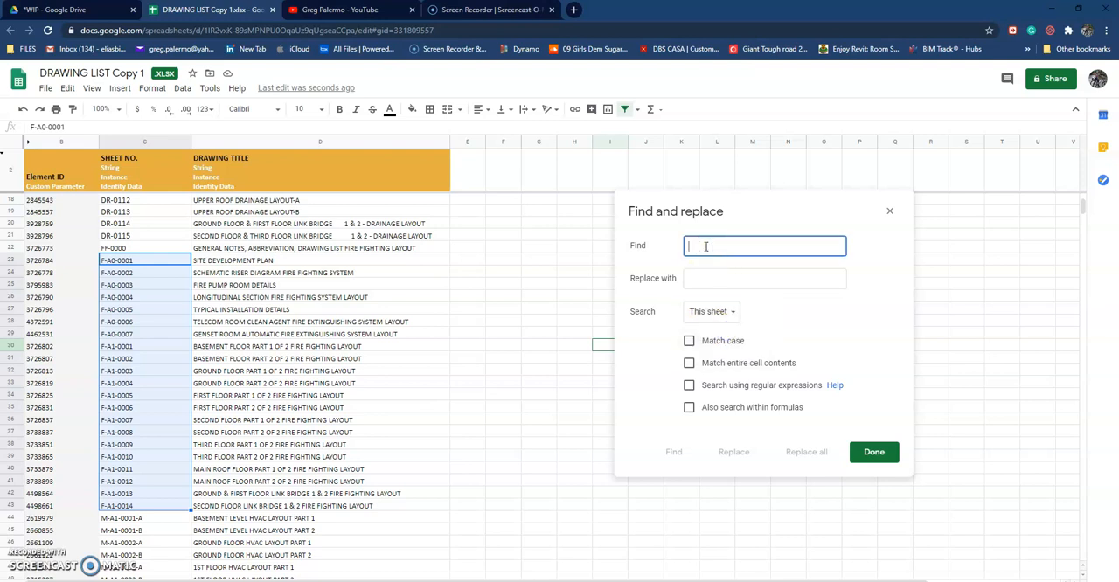
pyautogui.write('f')
pyautogui.press('BackSpace')
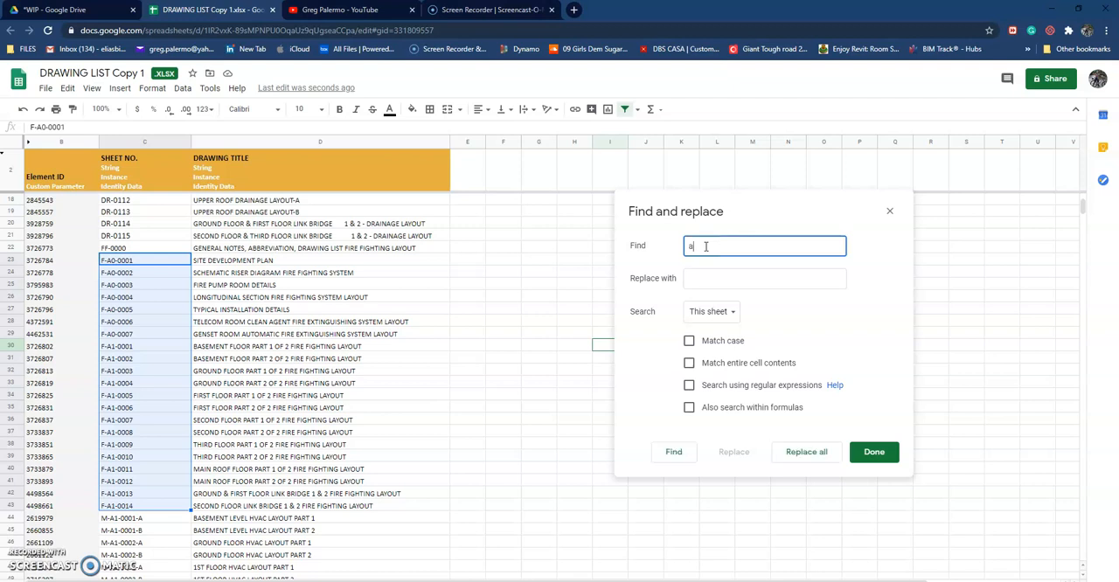
pyautogui.press('BackSpace')
pyautogui.press('BackSpace')
pyautogui.press('BackSpace')
pyautogui.press('BackSpace')
pyautogui.write('A')
pyautogui.click(705, 280)
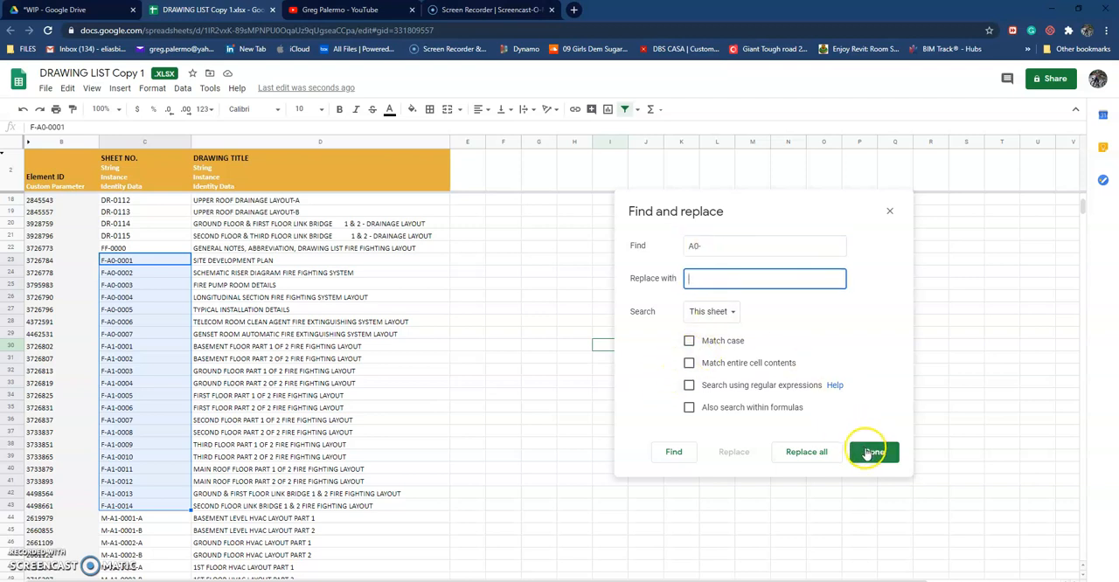
pyautogui.click(803, 455)
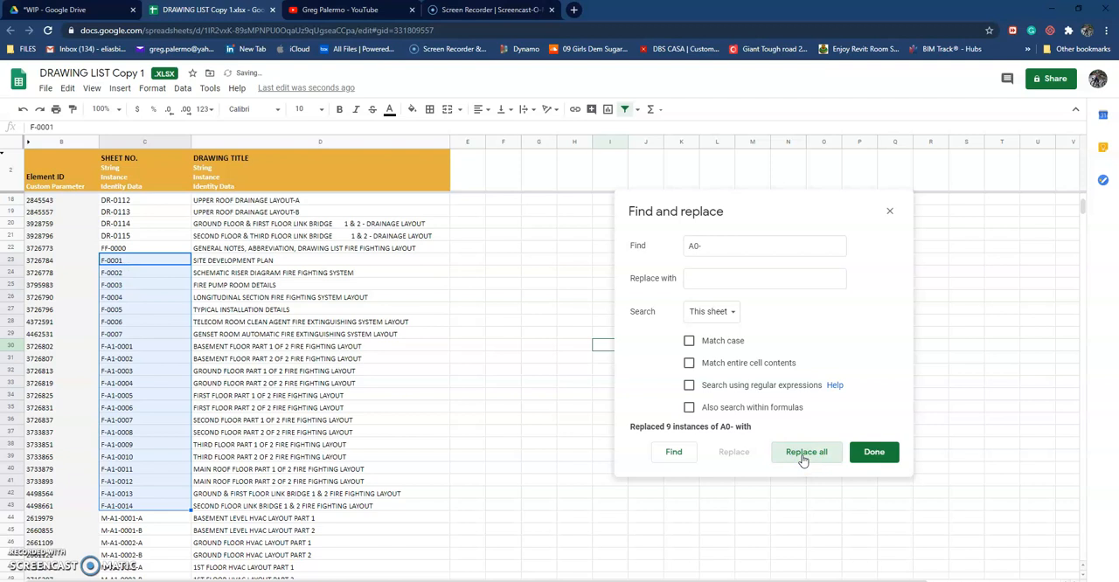
# Step: Select the sheet numbers F-A1-0001 to F-A1-0014 and replace every instance of "A1-" in this sheet with nothing
pyautogui.click(137, 346)
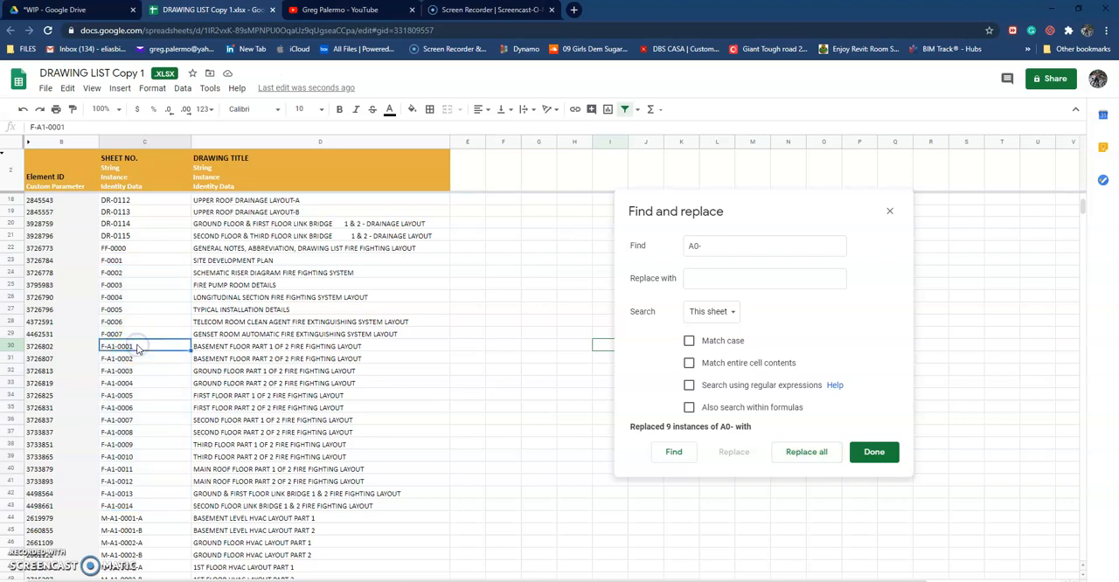
pyautogui.keyDown('shift'); pyautogui.click(132, 506); pyautogui.keyUp('shift')
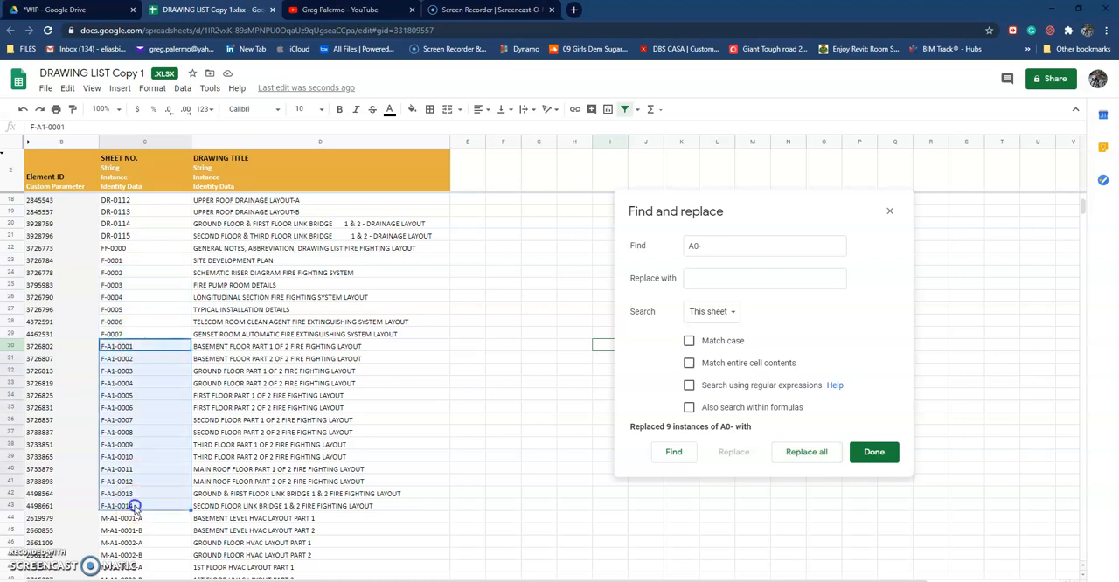
pyautogui.click(715, 244)
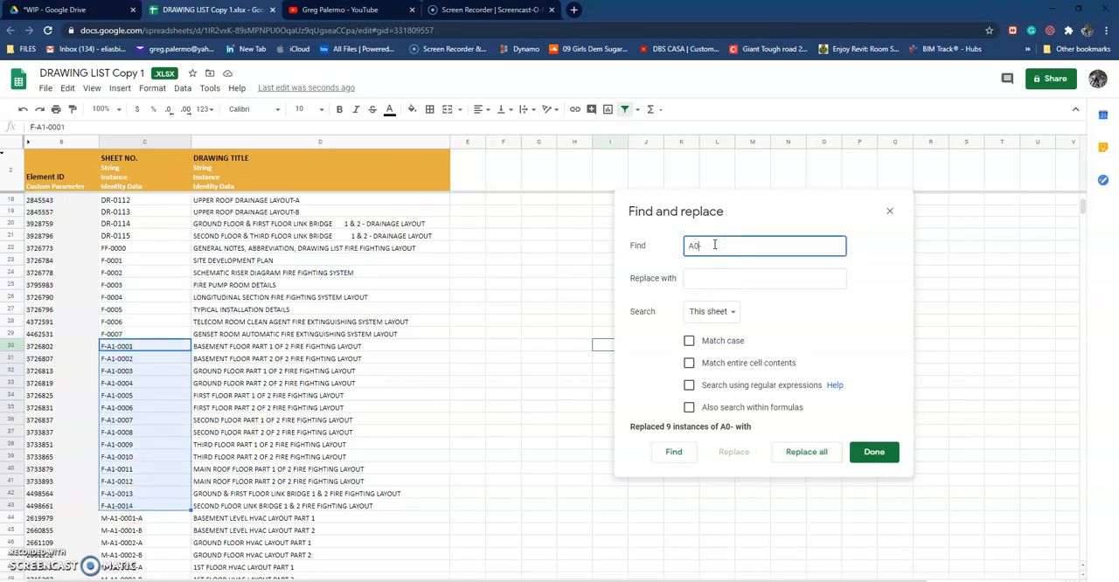
pyautogui.click(714, 282)
pyautogui.click(812, 452)
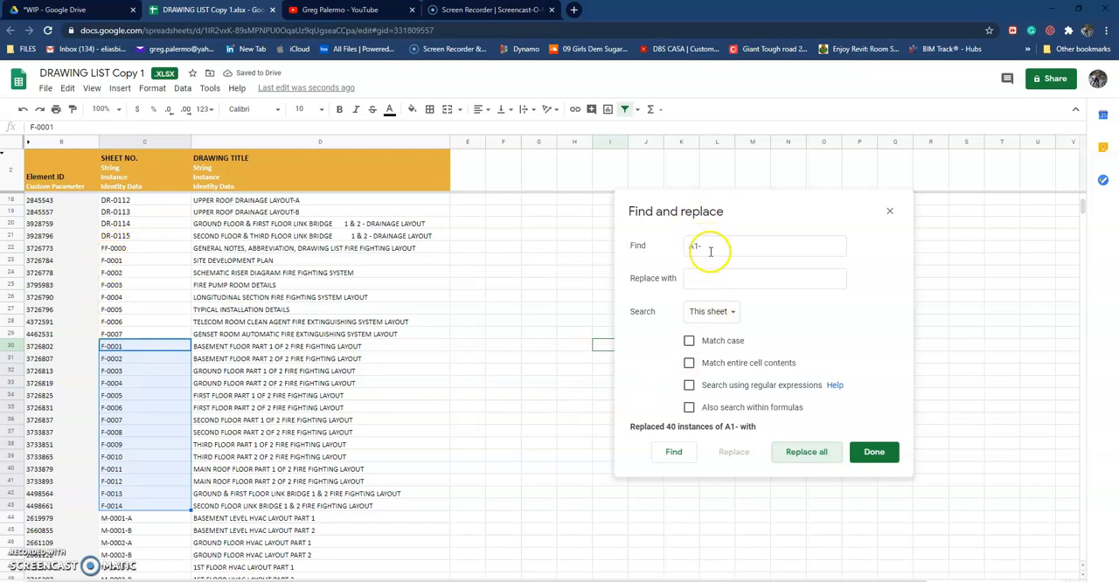
# Step: Replace every "F" in this sheet with "FF" and close Find and replace
pyautogui.click(671, 250)
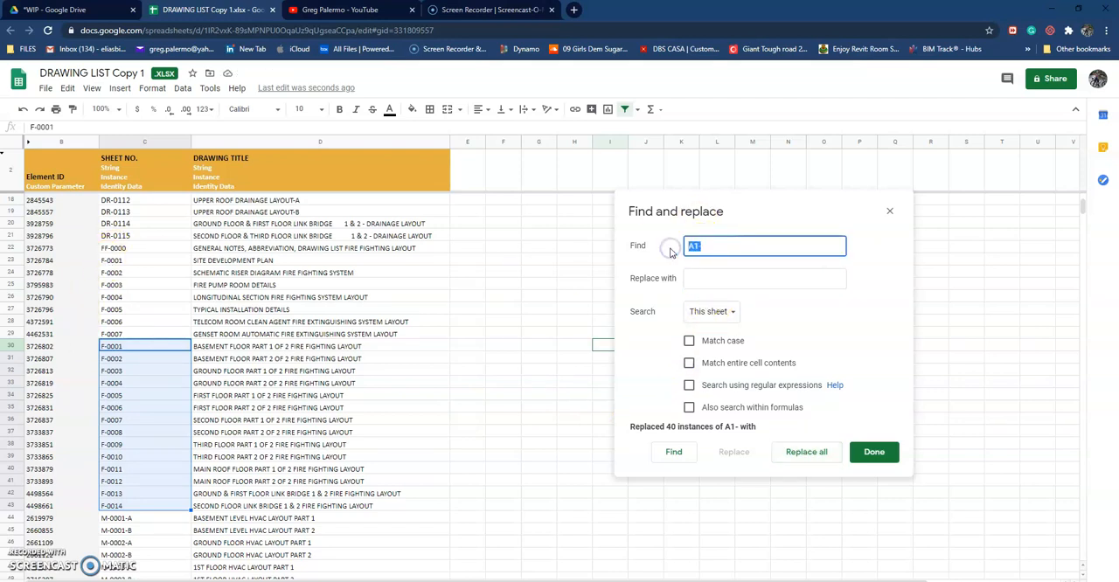
pyautogui.click(695, 277)
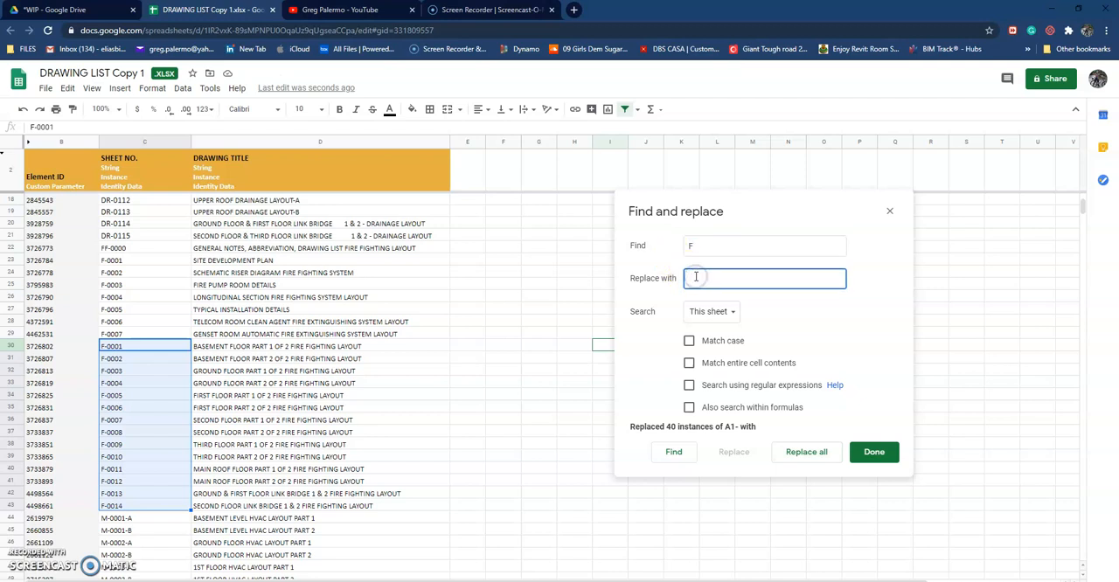
pyautogui.write('FF')
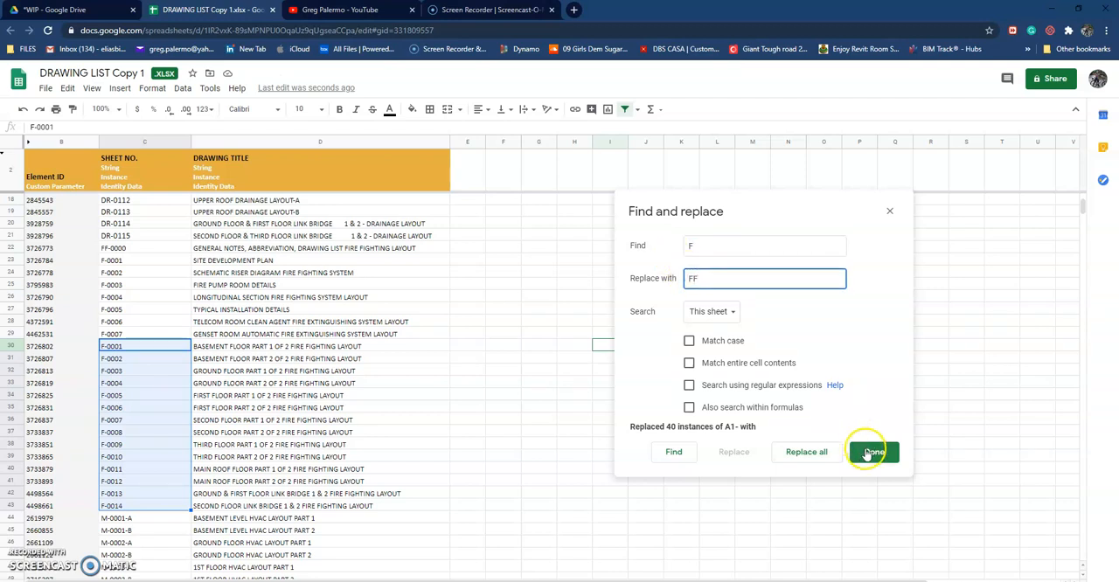
pyautogui.click(822, 453)
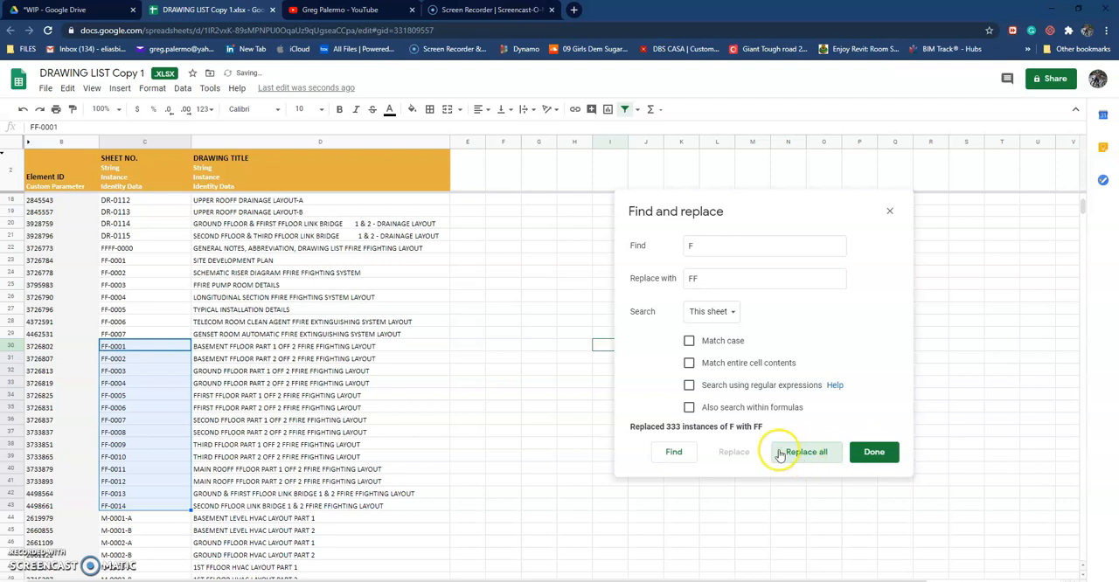
pyautogui.moveTo(790, 210); pyautogui.dragTo(865, 187)
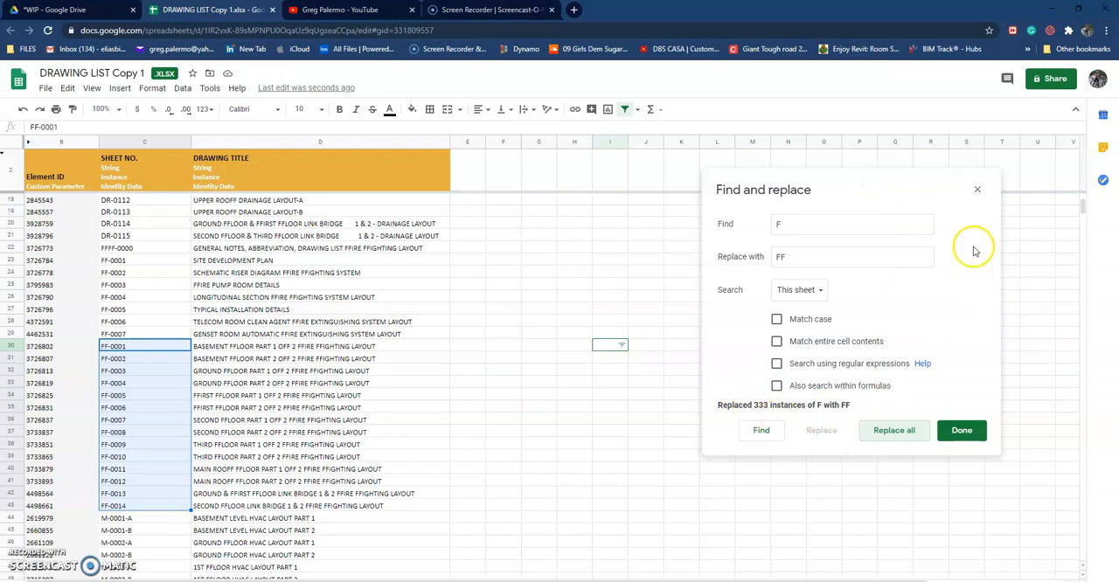
pyautogui.click(977, 190)
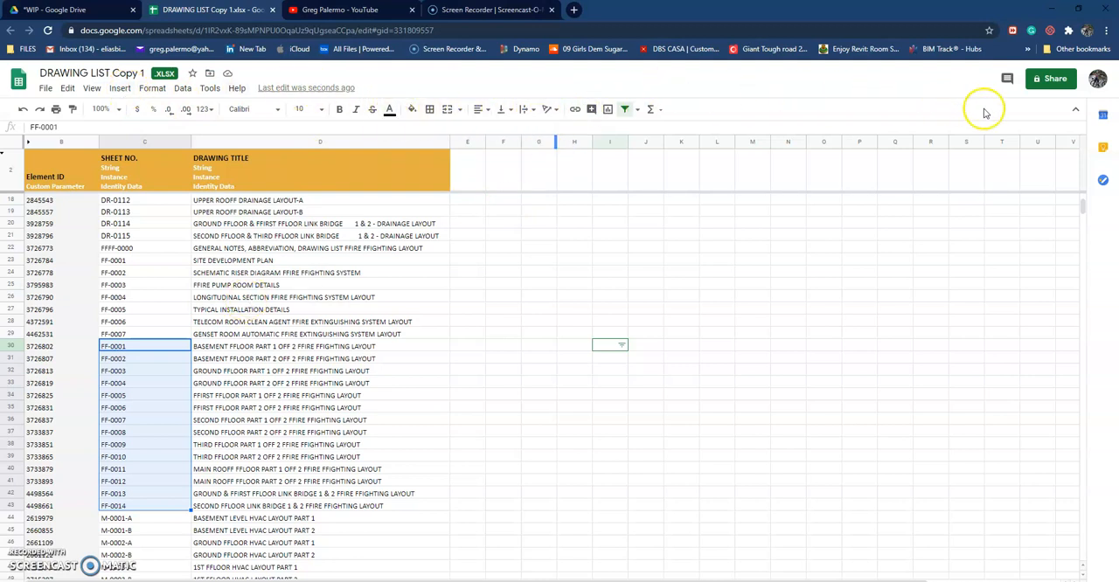
pyautogui.click(1076, 109)
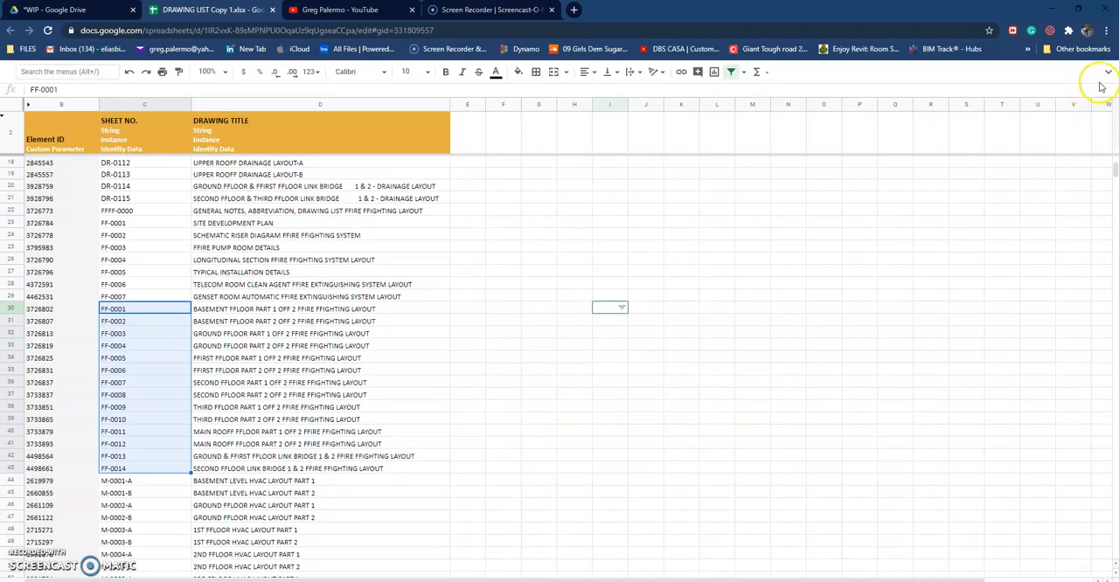
pyautogui.click(1106, 76)
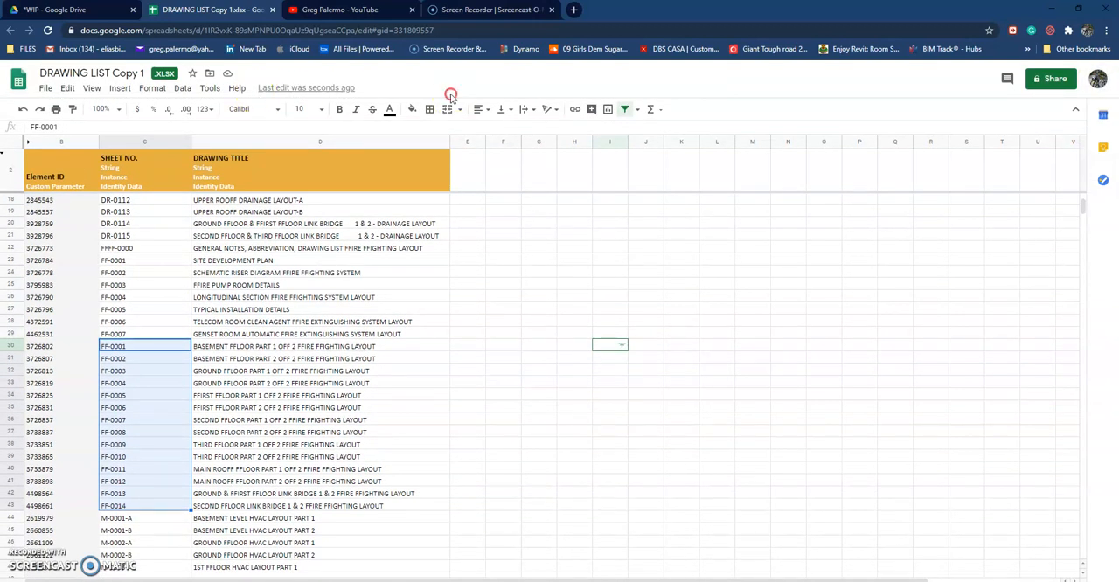
pyautogui.click(653, 110)
pyautogui.click(801, 109)
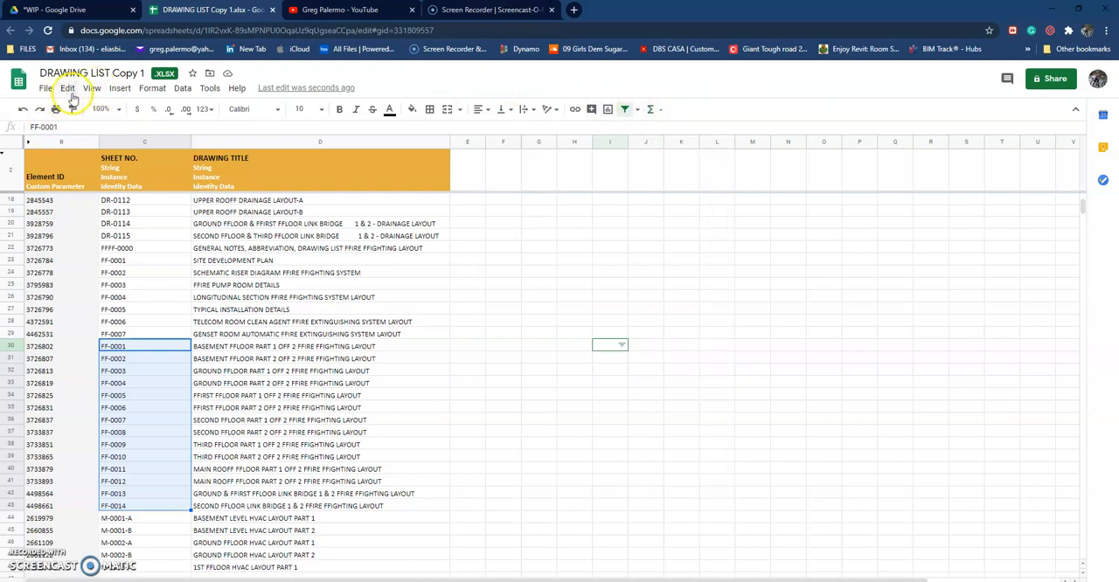
pyautogui.hotkey('ctrl', 'h')
pyautogui.moveTo(564, 215); pyautogui.dragTo(848, 169)
pyautogui.click(968, 171)
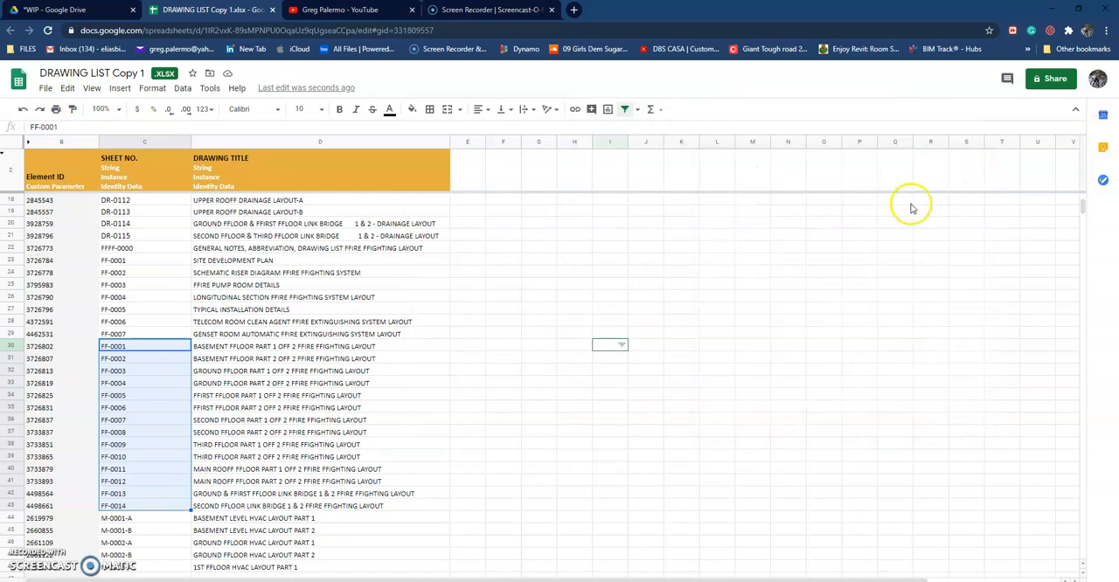
# Step: Correct the sheet number of the fire fighting general notes drawing in row 22 to FF-0000
pyautogui.click(106, 248)
pyautogui.doubleClick(105, 247)
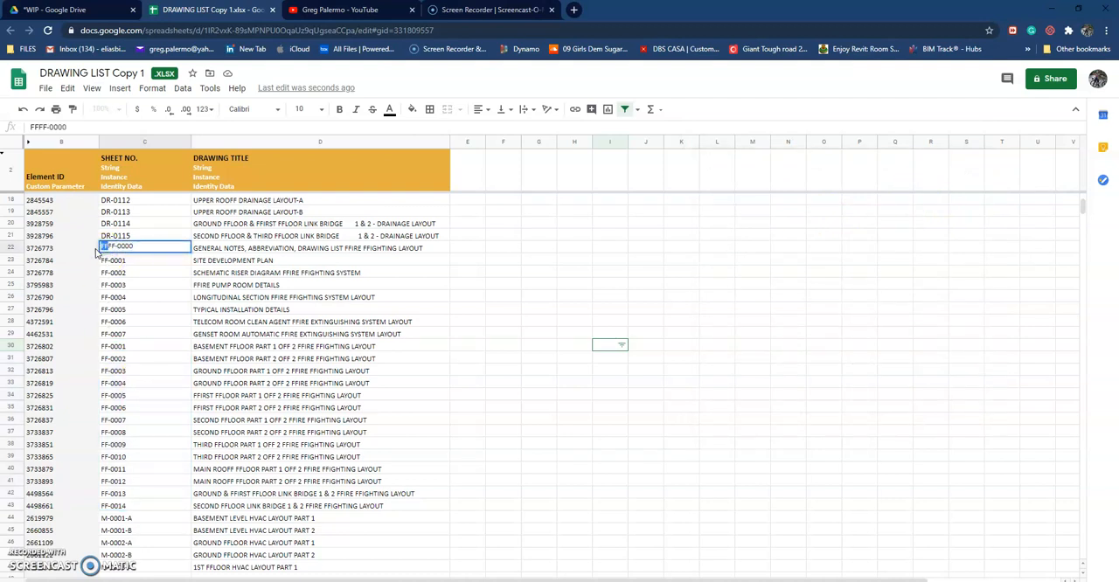
pyautogui.click(424, 347)
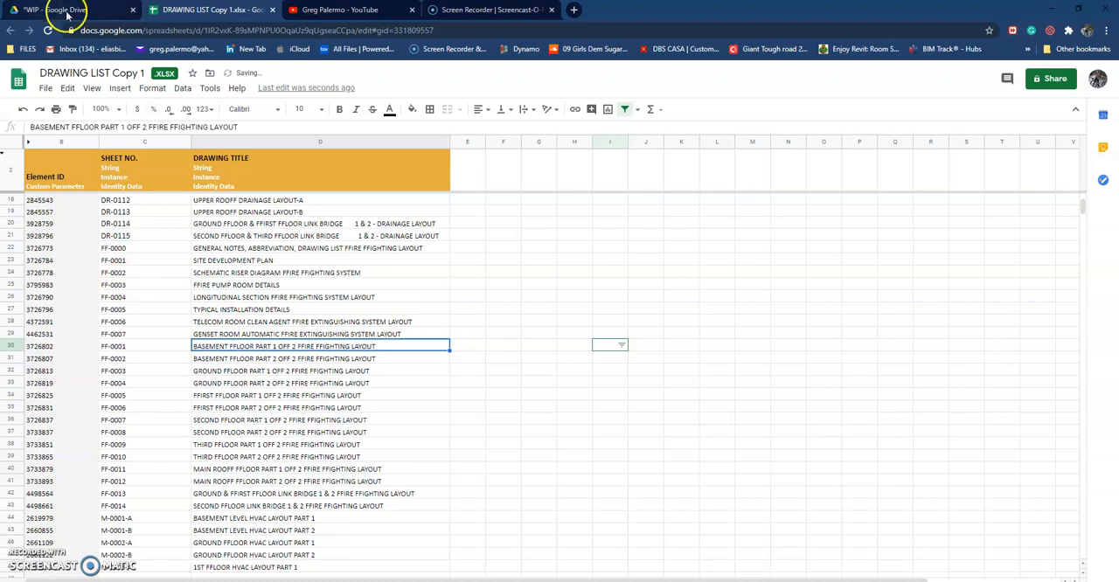
pyautogui.click(467, 394)
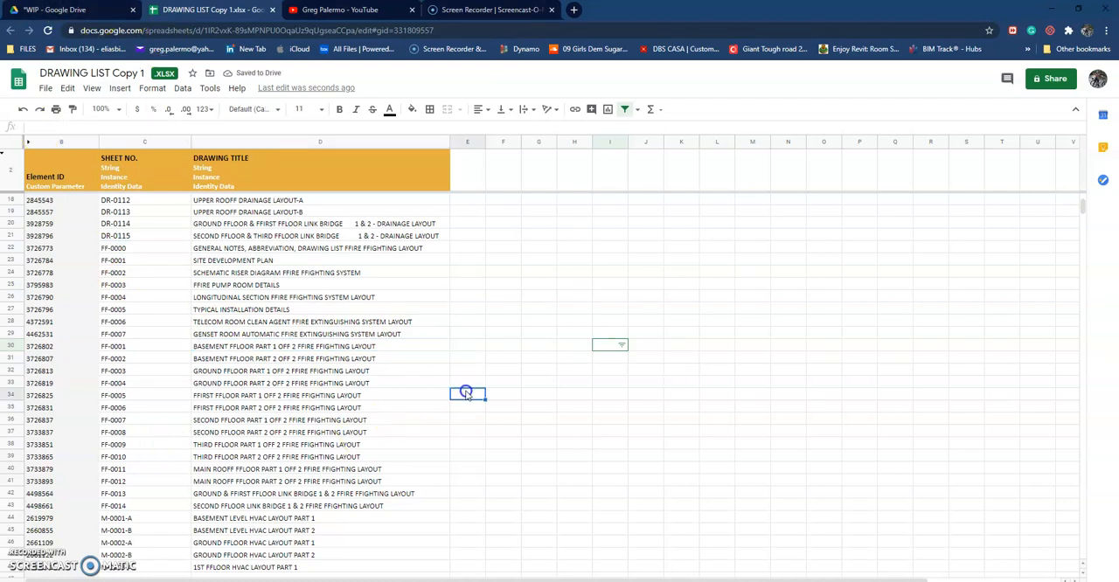
pyautogui.click(511, 288)
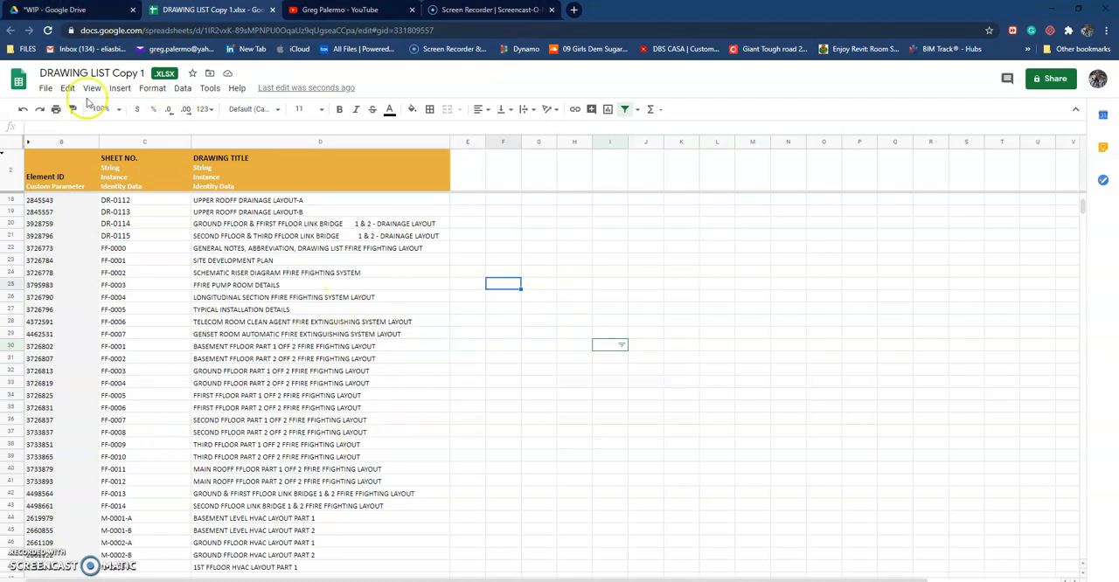
# Step: Save the drawing list workbook as a Google Sheets file and close the original DRAWING LIST Copy 1.xlsx
pyautogui.click(44, 89)
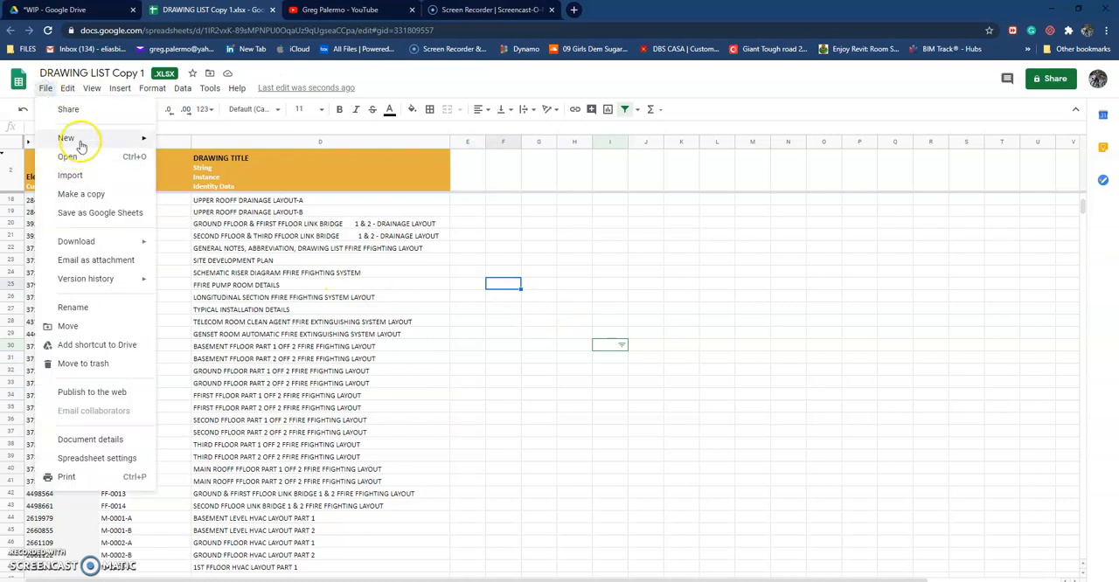
pyautogui.moveTo(83, 136)
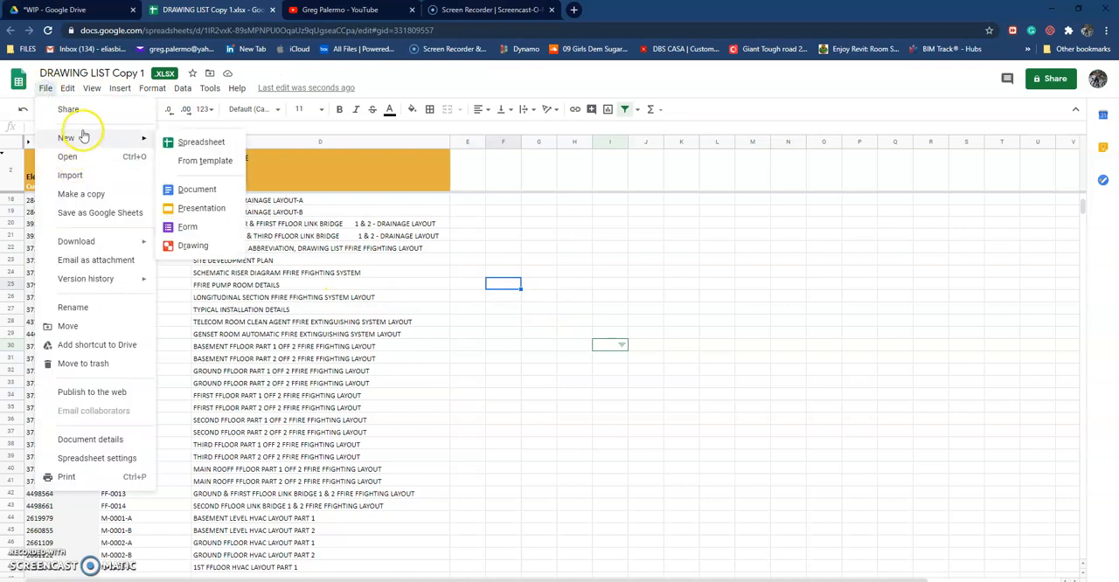
pyautogui.click(106, 214)
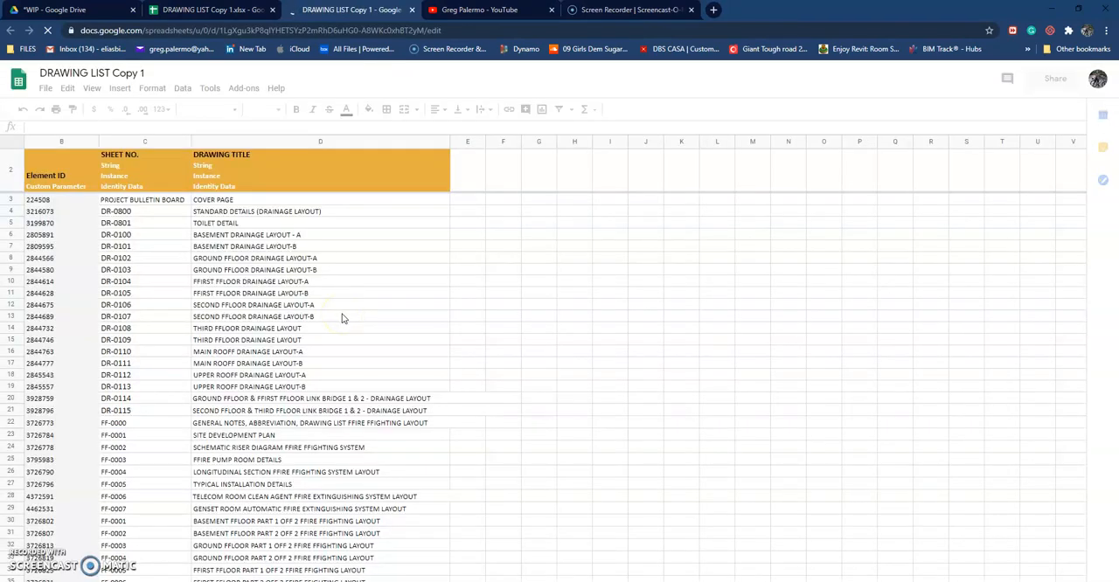
pyautogui.click(272, 11)
pyautogui.scroll(-2, 337, 313)
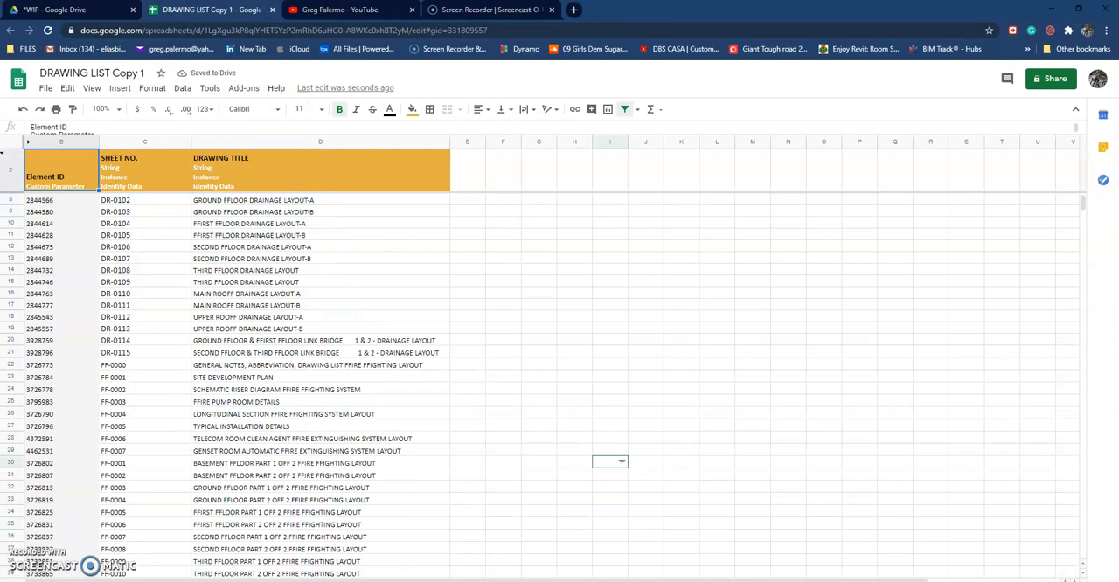
# Step: Remove the DRAWING LIST Copy 1 Google Sheets file from the *WIP folder in Google Drive
pyautogui.click(61, 10)
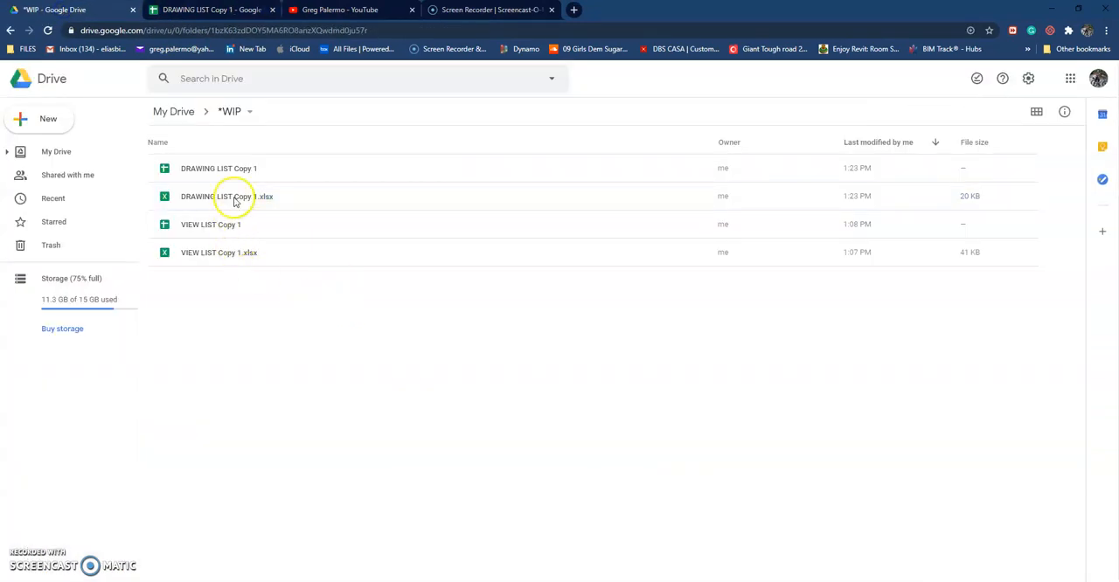
pyautogui.click(233, 171)
pyautogui.rightClick(232, 171)
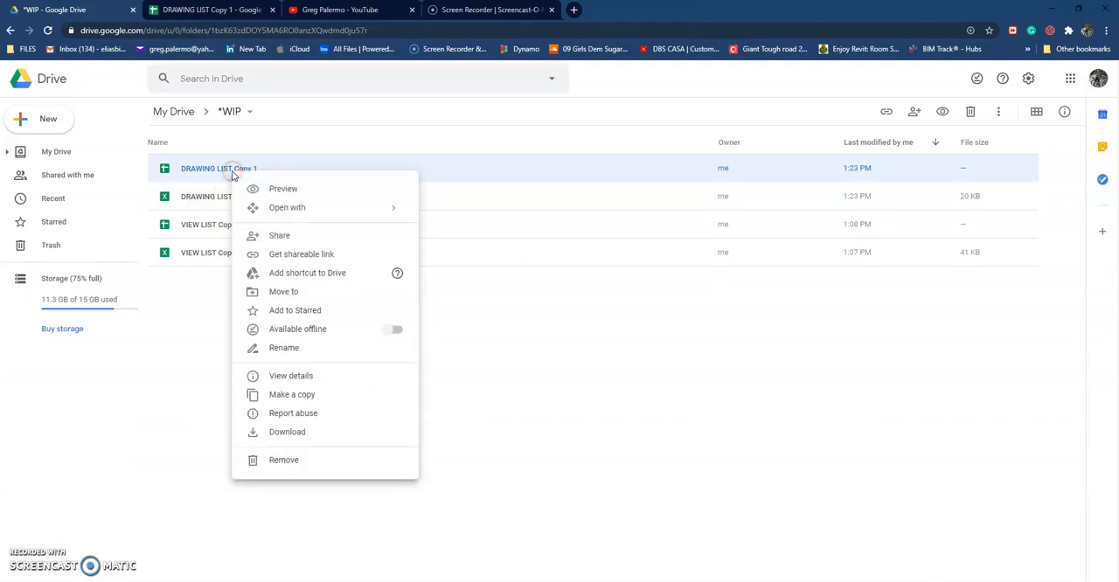
pyautogui.click(285, 461)
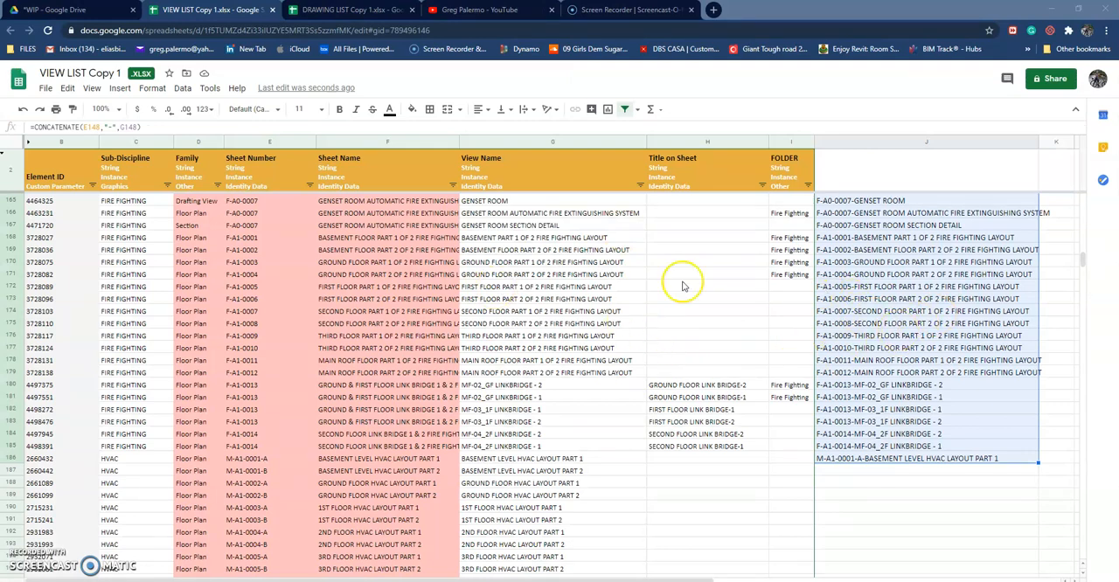
# Step: In the view list, examine the CONCATENATE formula in column J and the sheet number and view name cells it joins
pyautogui.click(969, 287)
pyautogui.scroll(2, 953, 298)
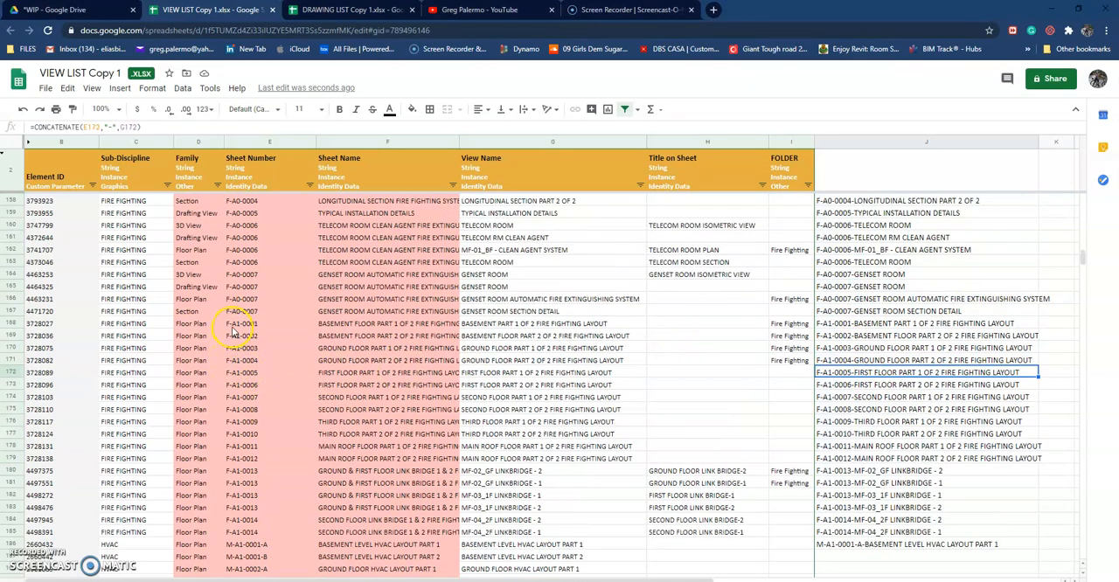
pyautogui.scroll(4, 234, 332)
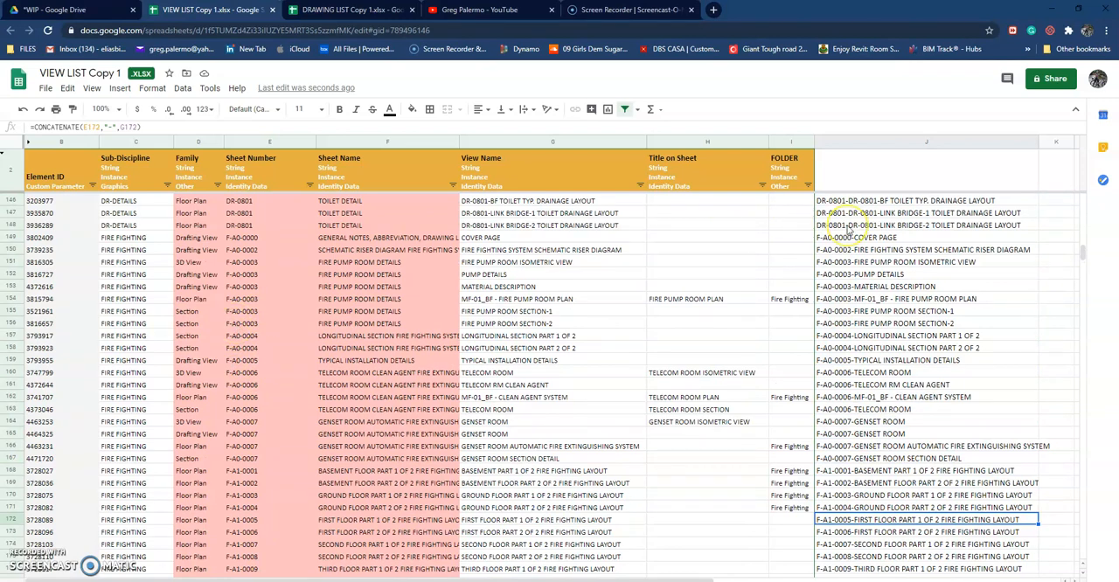
pyautogui.click(848, 226)
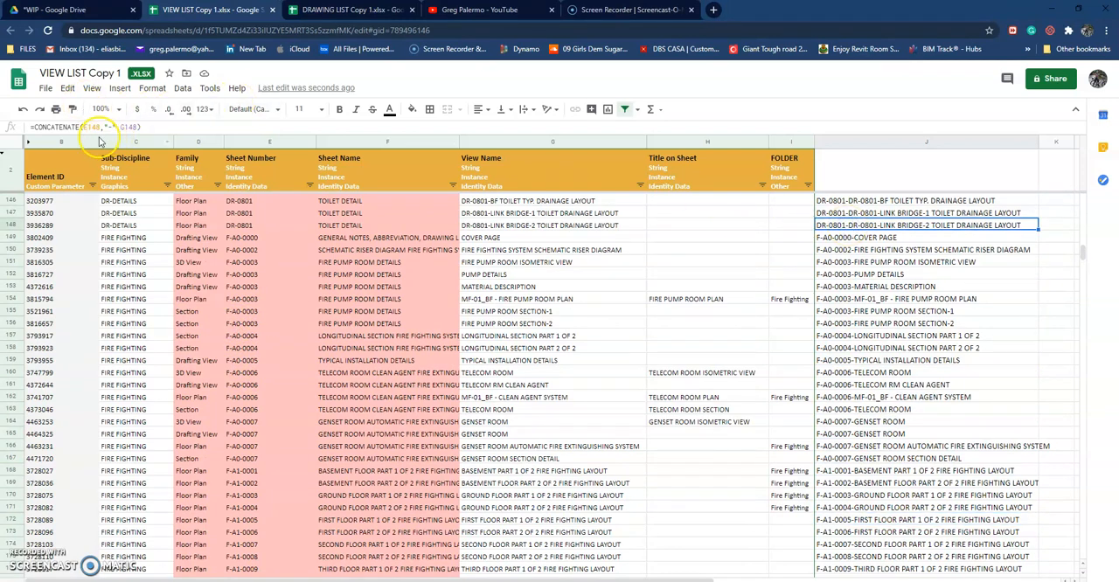
pyautogui.click(237, 360)
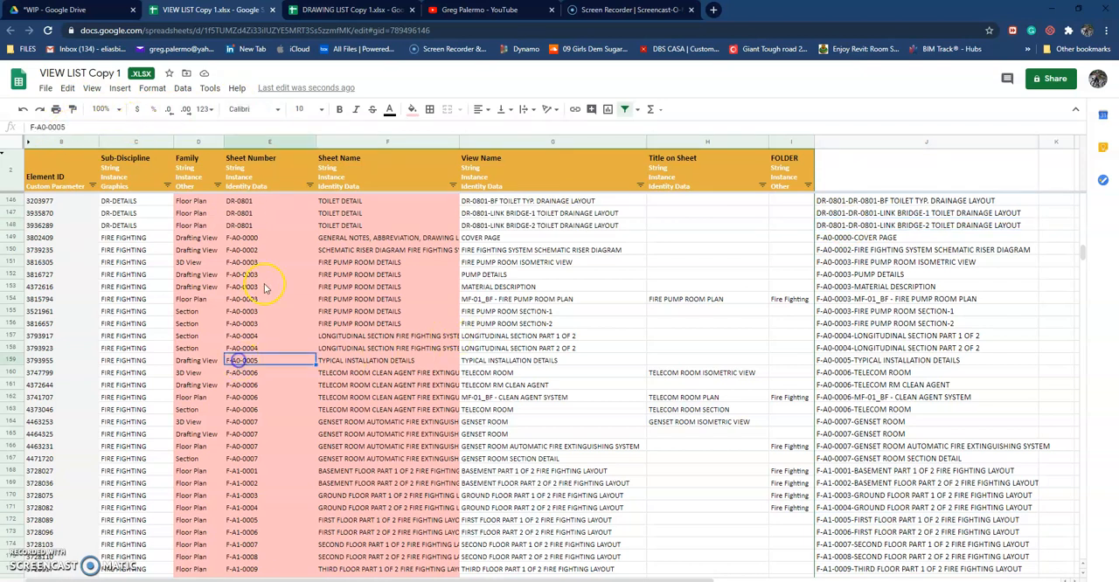
pyautogui.click(486, 238)
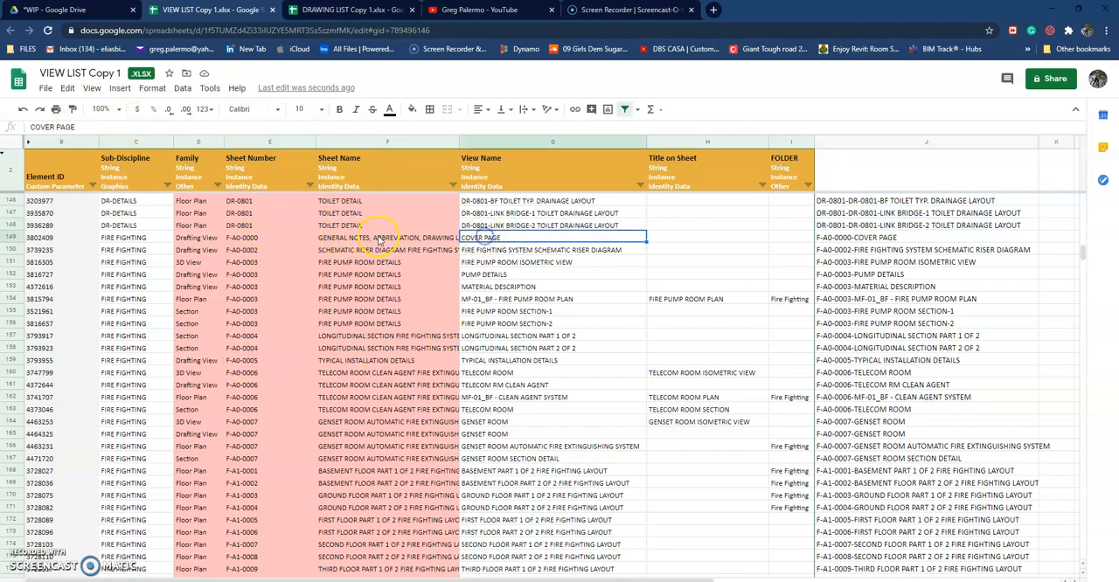
# Step: Copy the combined fire fighting names in J149:J185 and paste them as values only into View Name from G149 down
pyautogui.click(832, 238)
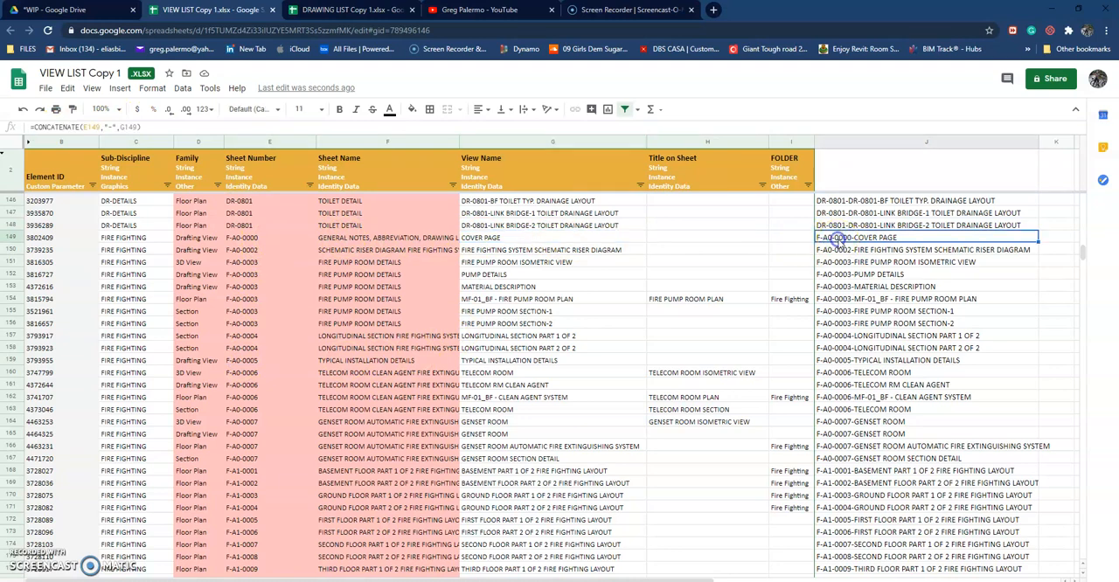
pyautogui.keyDown('shift'); pyautogui.click(880, 533); pyautogui.keyUp('shift')
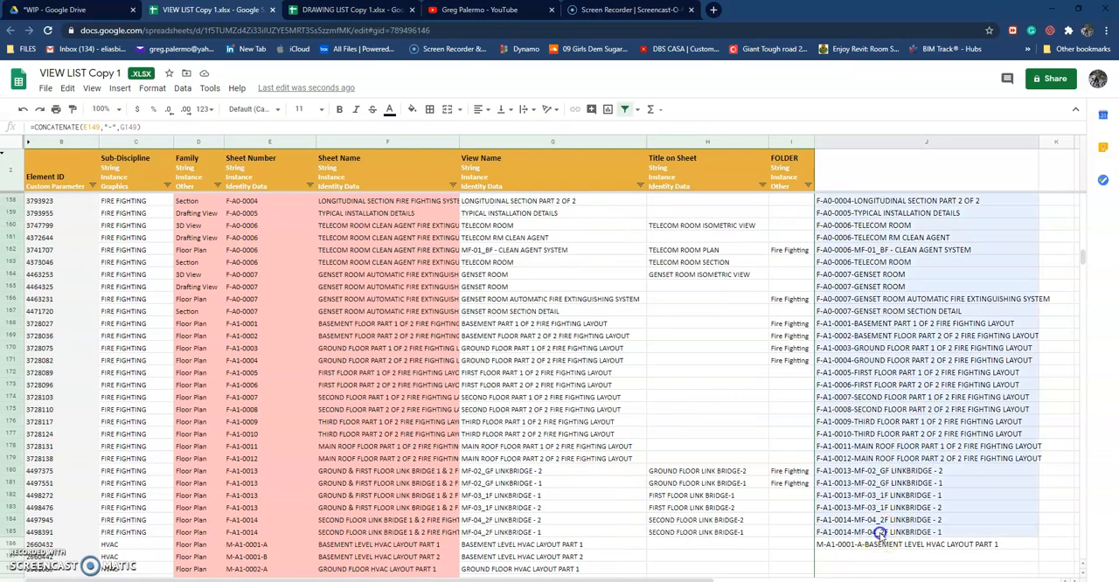
pyautogui.scroll(2, 894, 455)
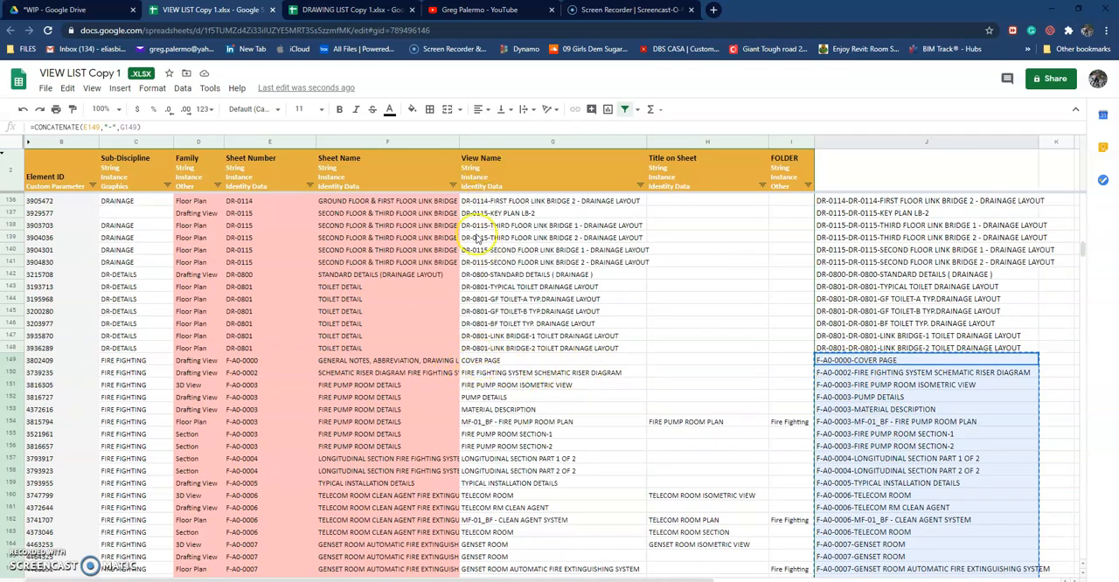
pyautogui.click(478, 360)
pyautogui.rightClick(479, 362)
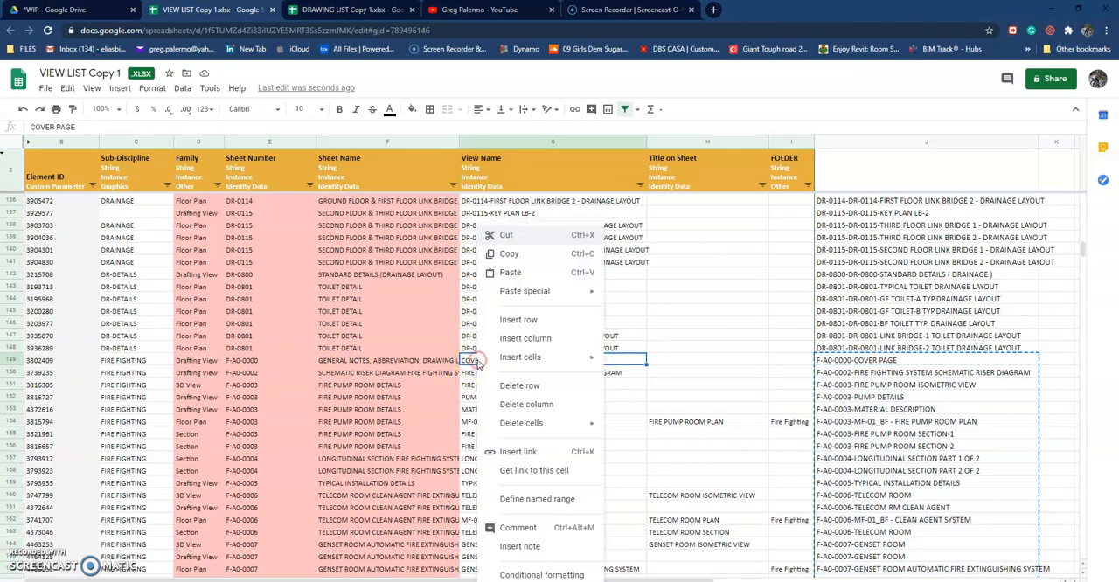
pyautogui.moveTo(517, 289)
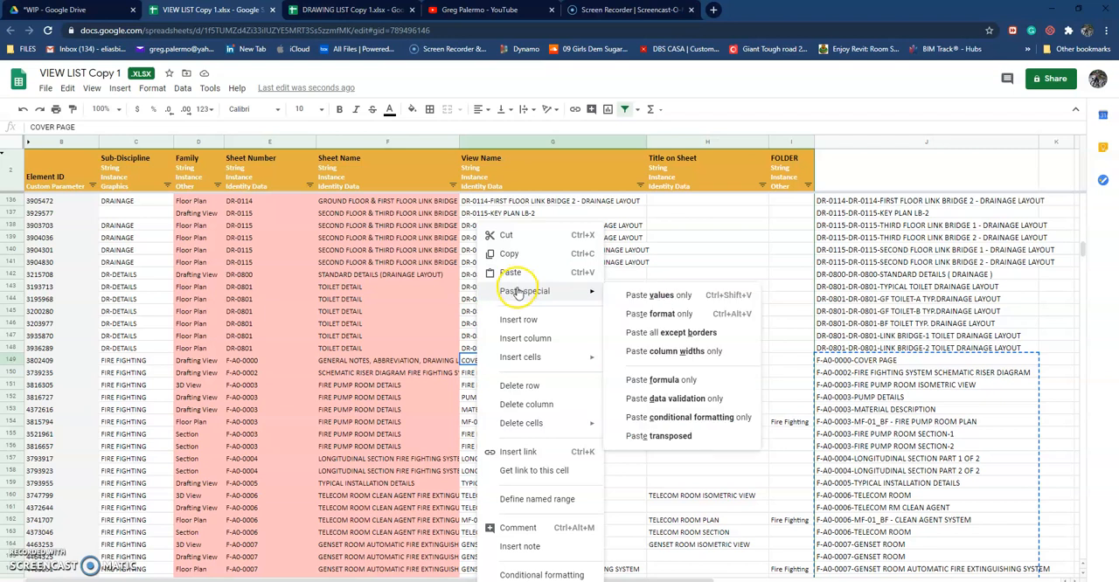
pyautogui.click(655, 299)
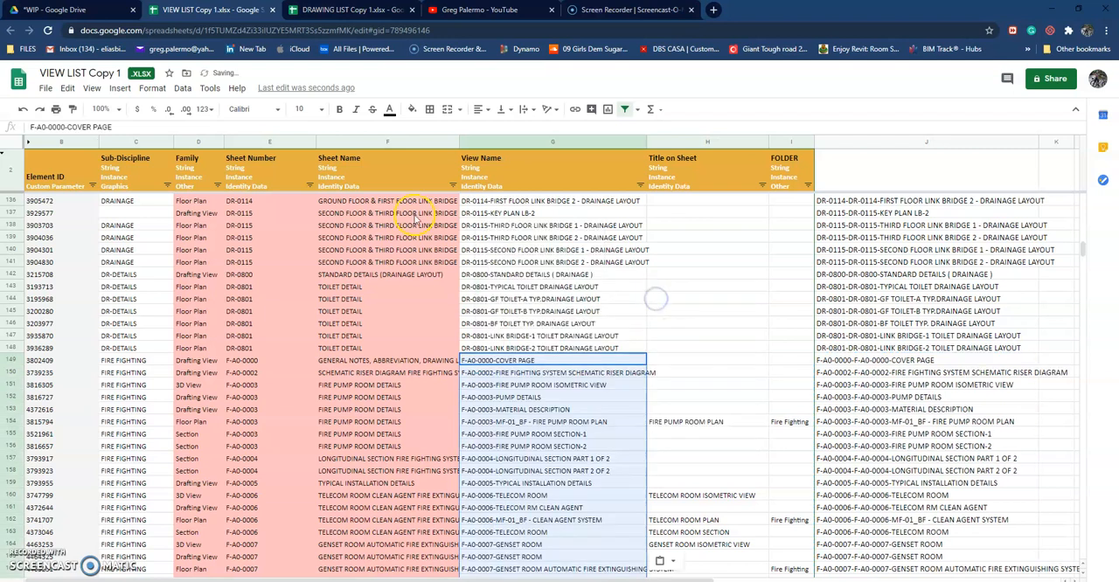
pyautogui.click(904, 142)
pyautogui.rightClick(903, 143)
pyautogui.click(844, 251)
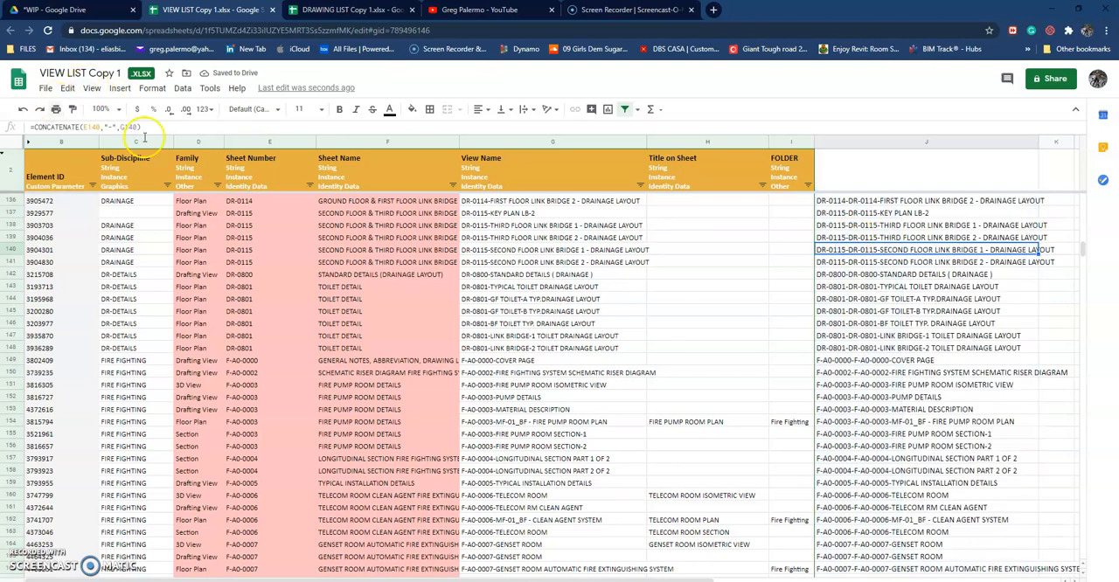
pyautogui.click(570, 312)
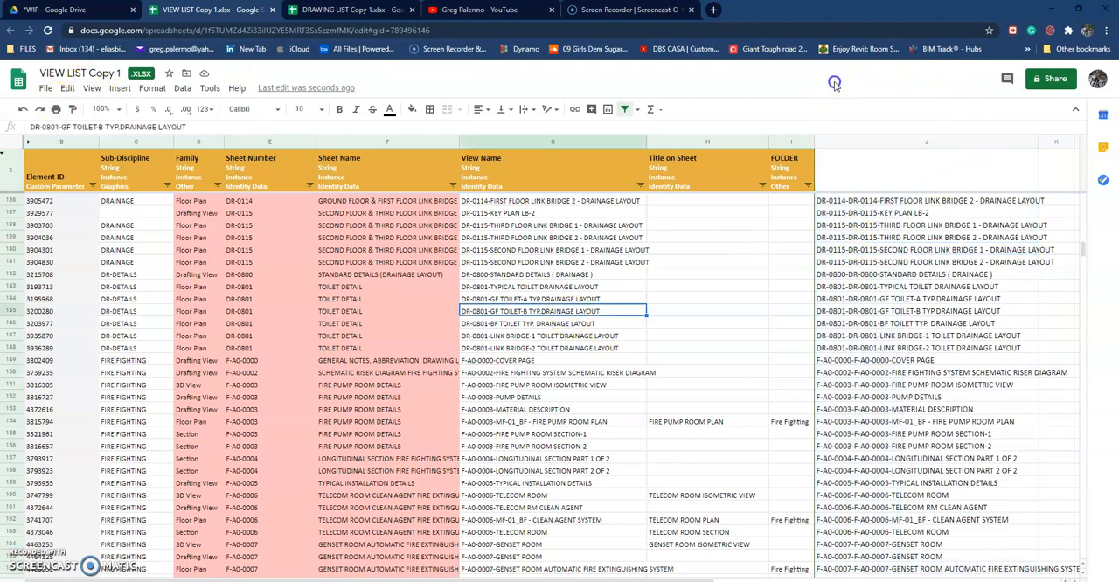
# Step: Save the VIEW LIST Copy 1 workbook as a Google Sheets file
pyautogui.click(28, 49)
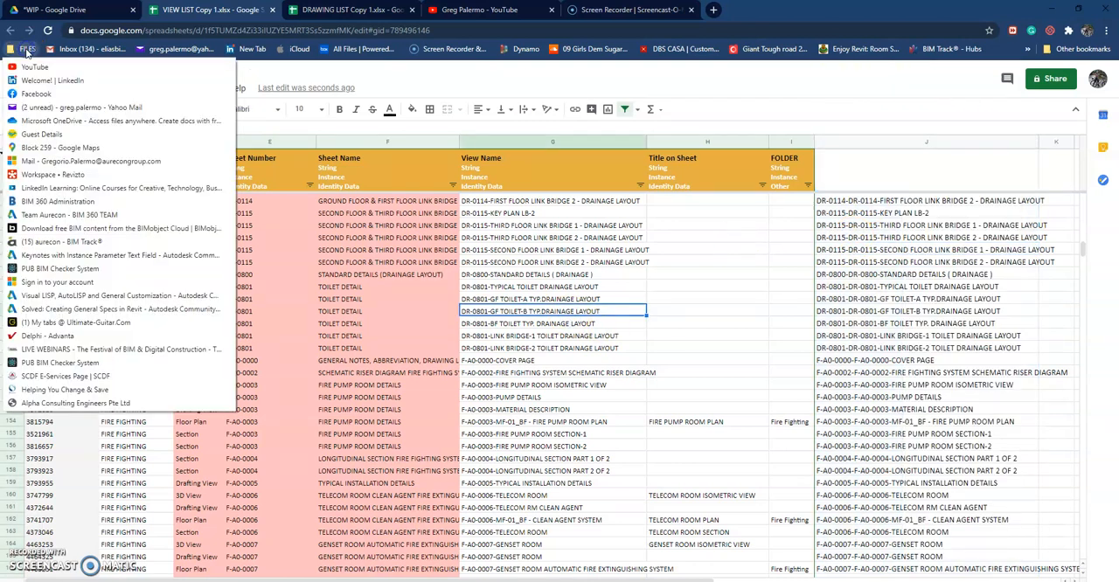
pyautogui.click(549, 97)
pyautogui.click(45, 90)
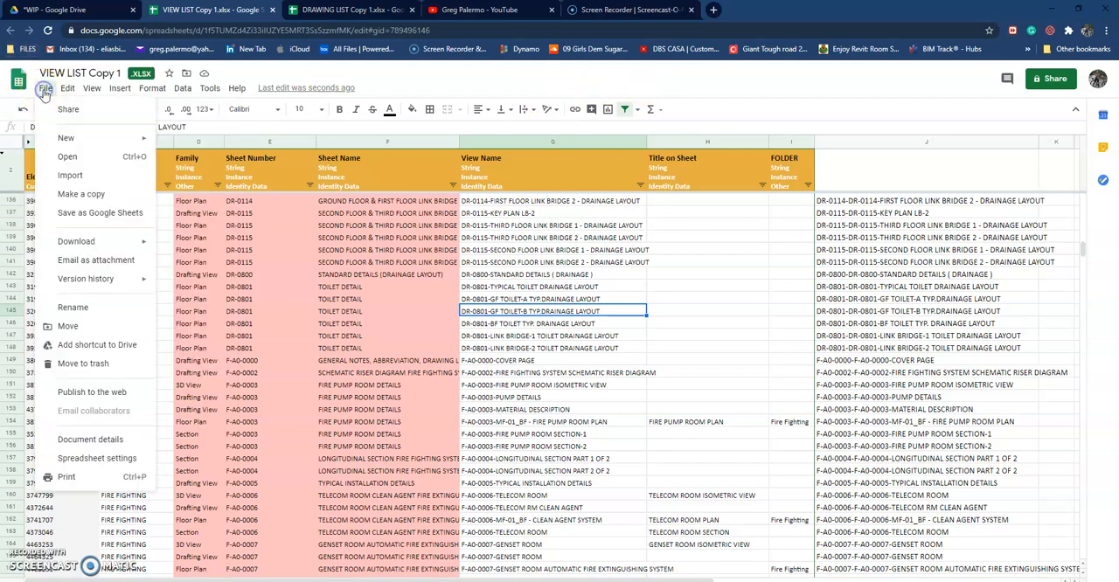
pyautogui.click(95, 214)
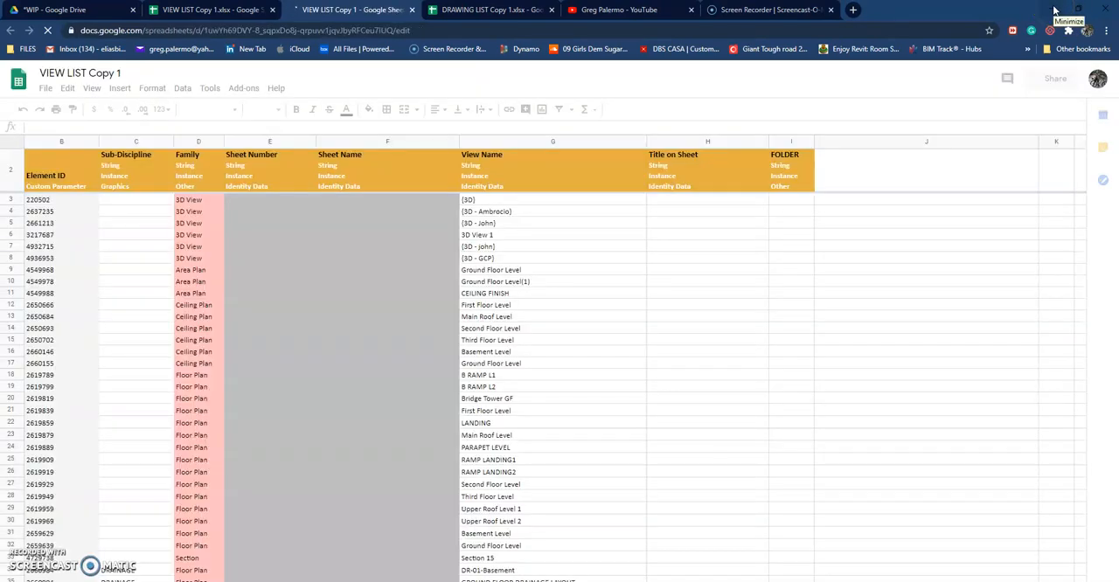
# Step: Switch to SheetLink in Revit and import the VIEW LIST Copy 1 gsheet from the *WIP folder on Google Drive into the model
pyautogui.click(1055, 10)
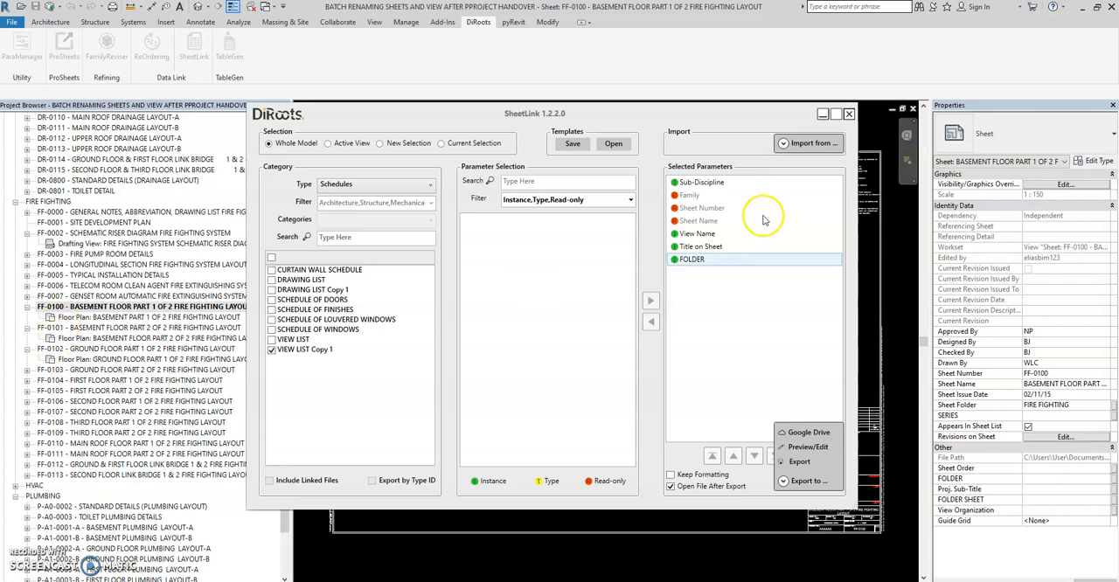
pyautogui.click(802, 144)
pyautogui.click(802, 144)
pyautogui.click(803, 145)
pyautogui.click(803, 163)
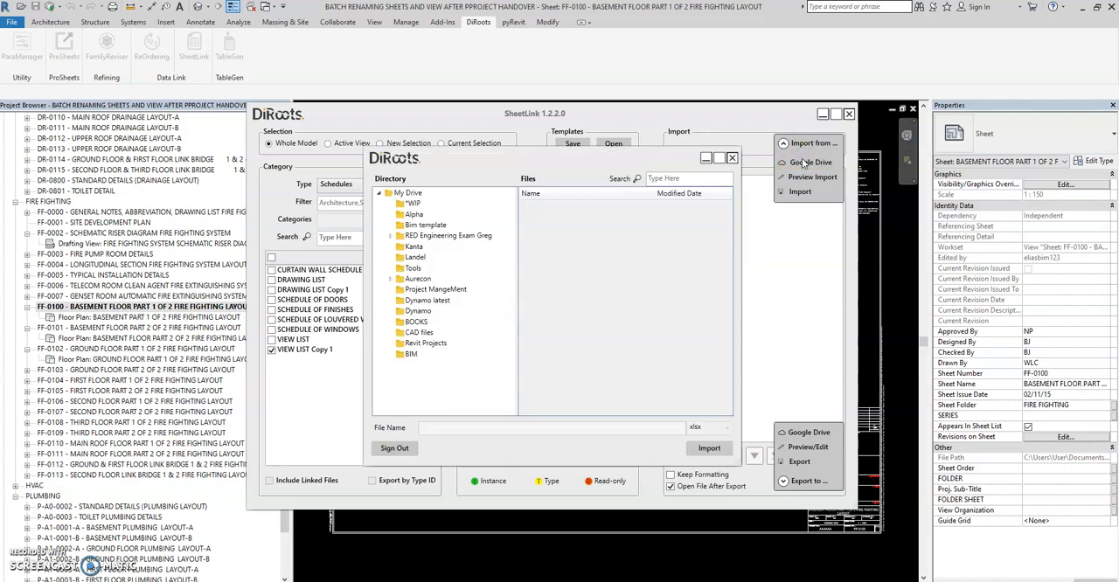
pyautogui.click(412, 203)
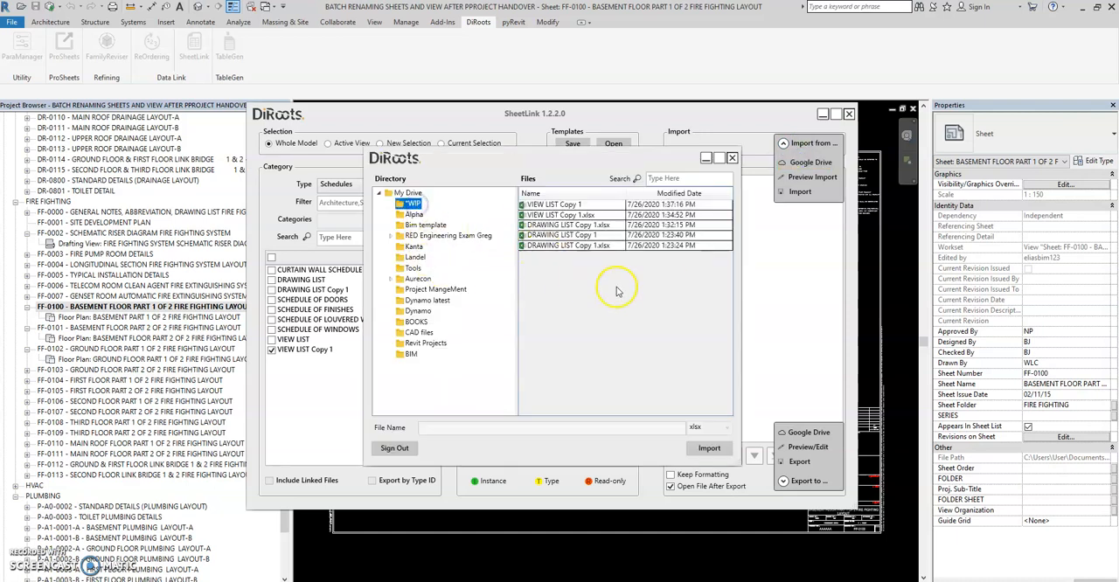
pyautogui.click(585, 205)
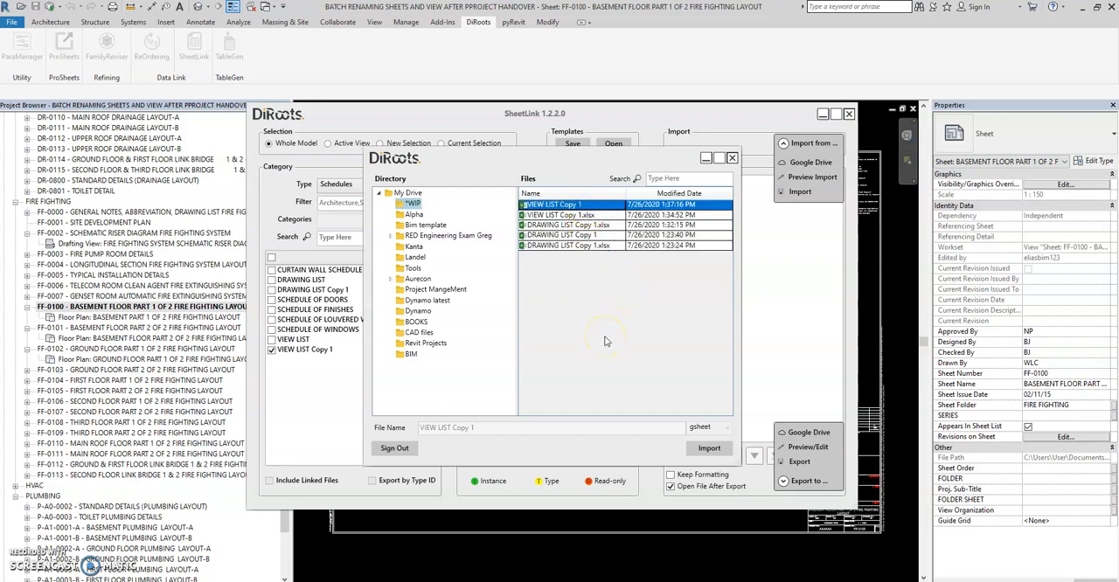
pyautogui.click(704, 449)
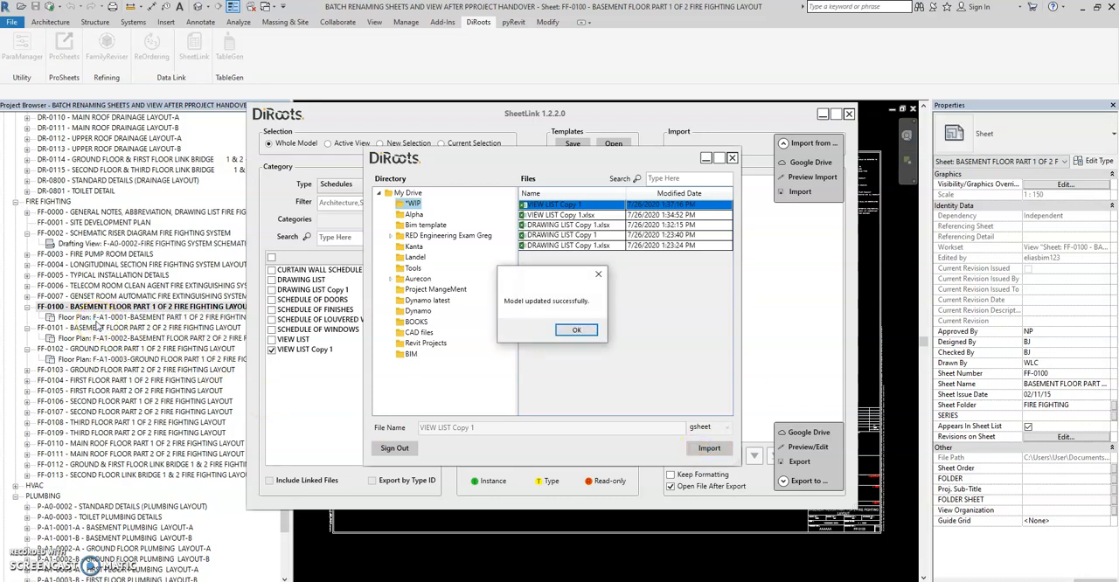
pyautogui.click(575, 333)
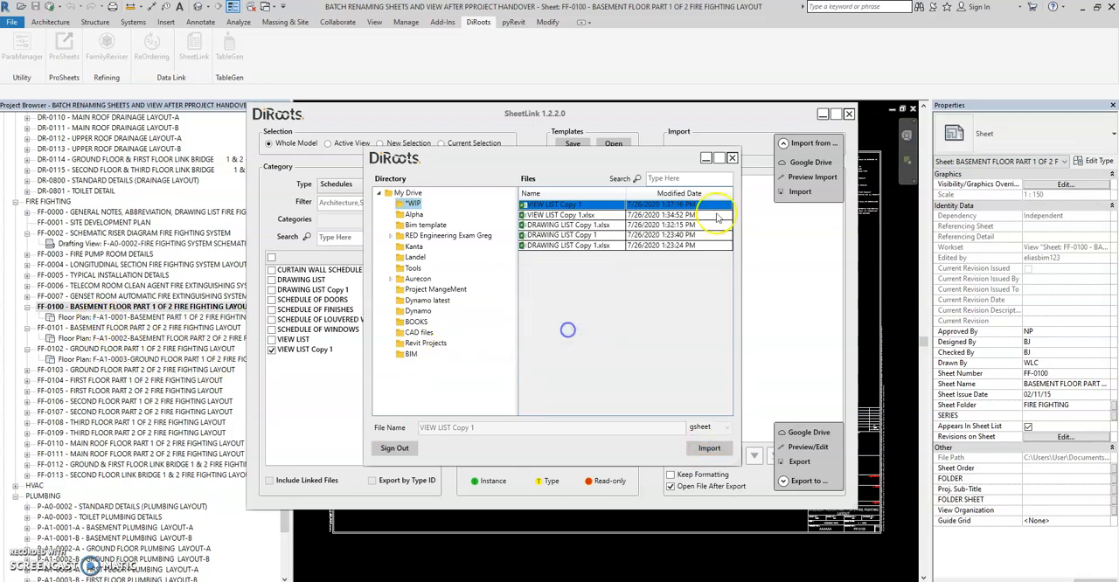
# Step: Put away the Google Drive import dialog and close SheetLink to return to the Revit model
pyautogui.click(706, 159)
pyautogui.moveTo(564, 580)
pyautogui.click(704, 532)
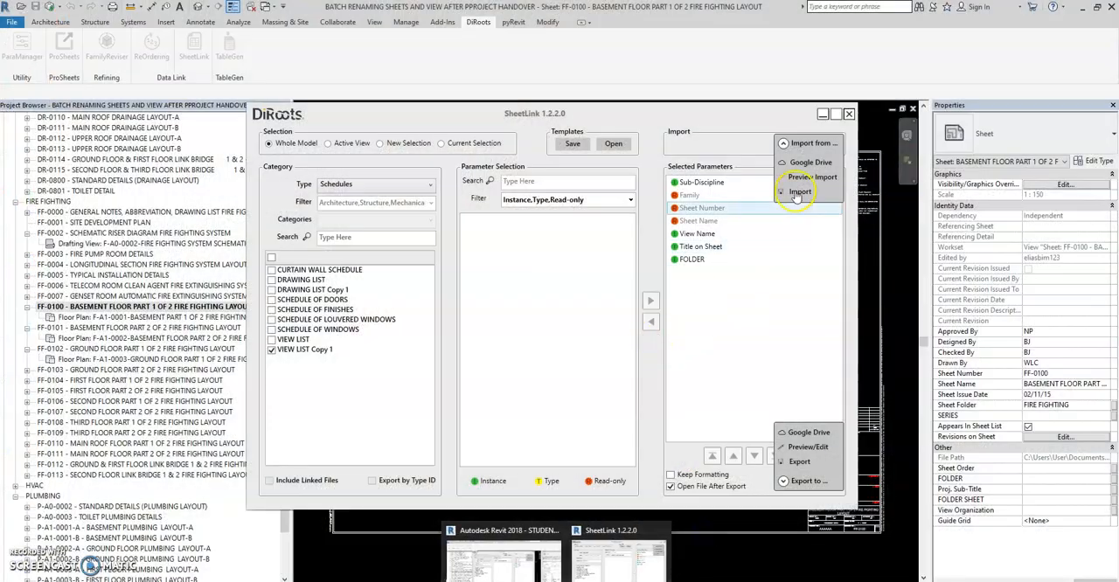
pyautogui.click(849, 114)
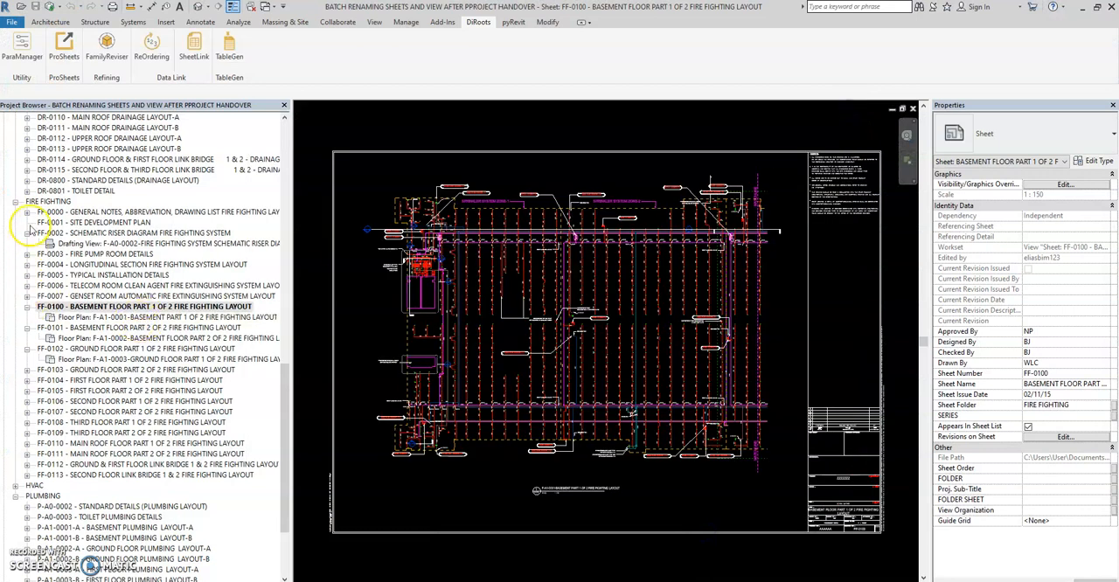
# Step: Widen the project browser and expand fire fighting sheets FF-0000, FF-0003, FF-0004, FF-0005 and FF-0007 to check their view names
pyautogui.click(27, 211)
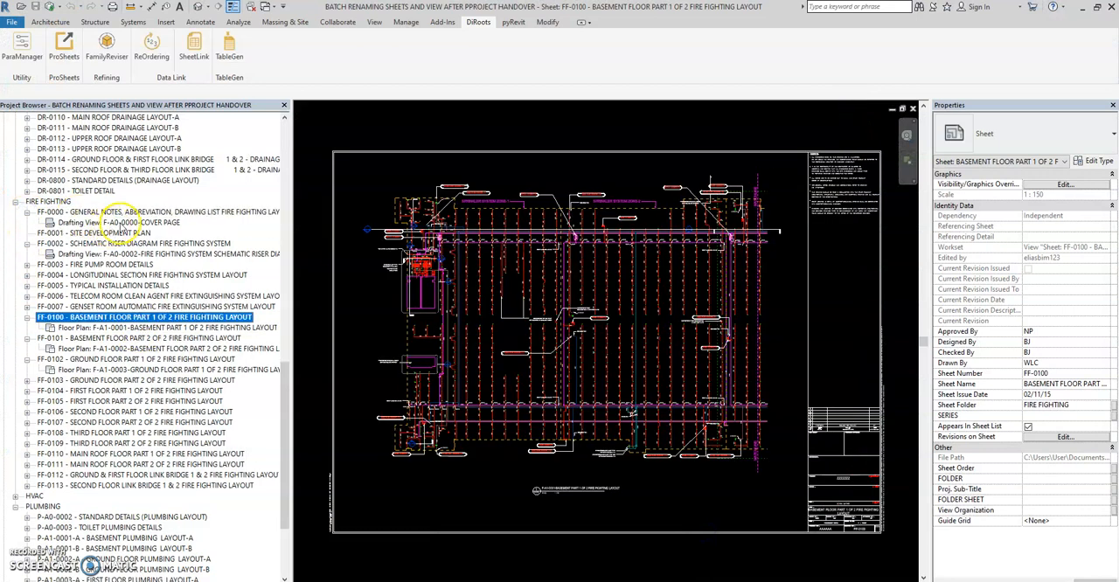
pyautogui.moveTo(291, 199); pyautogui.dragTo(317, 199)
pyautogui.click(27, 264)
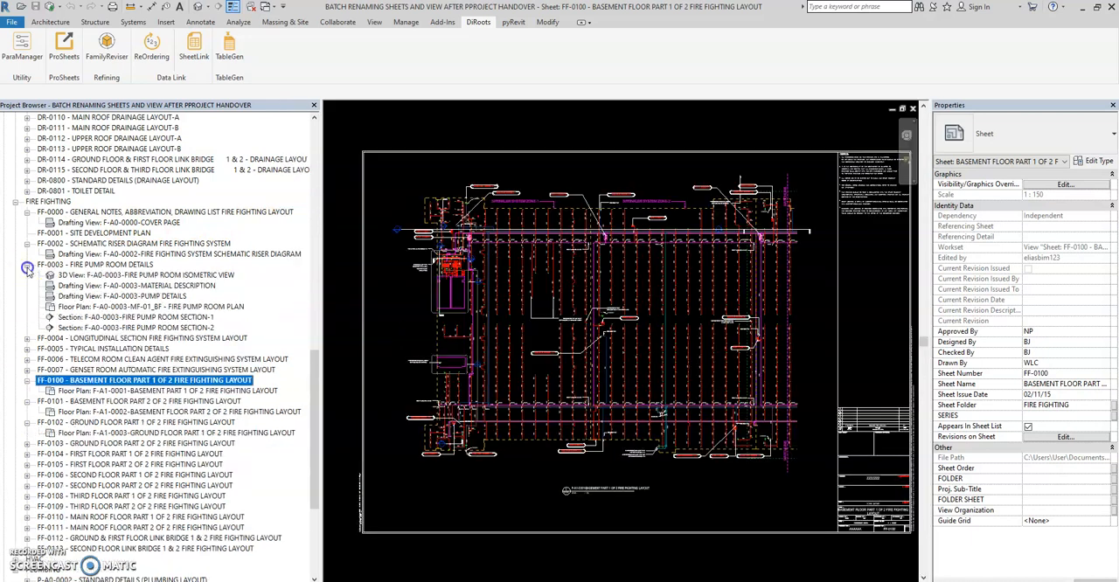
pyautogui.click(26, 341)
pyautogui.click(27, 359)
pyautogui.scroll(-2, 26, 363)
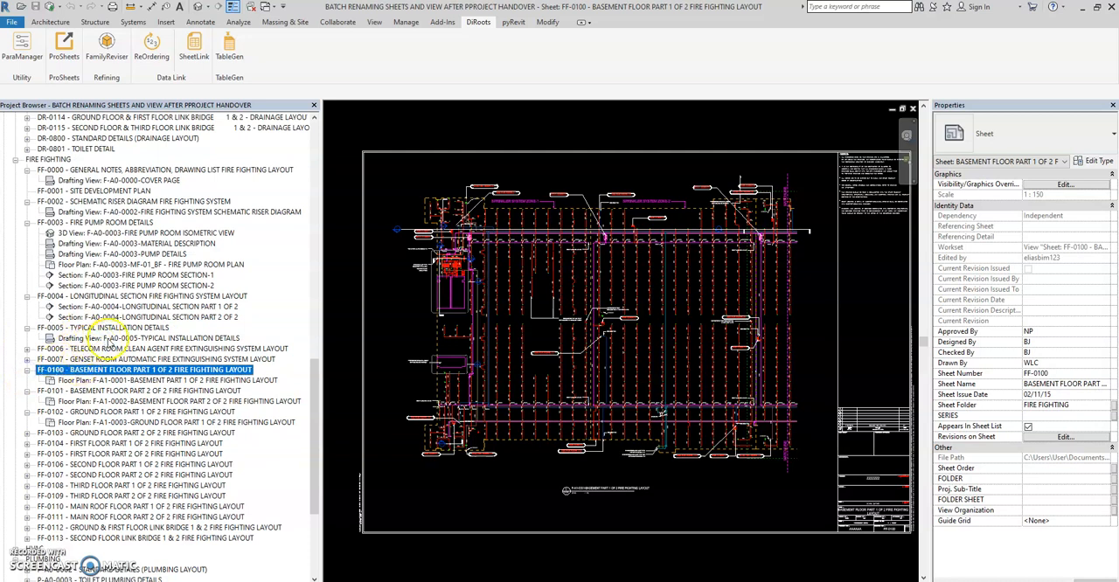
pyautogui.click(27, 359)
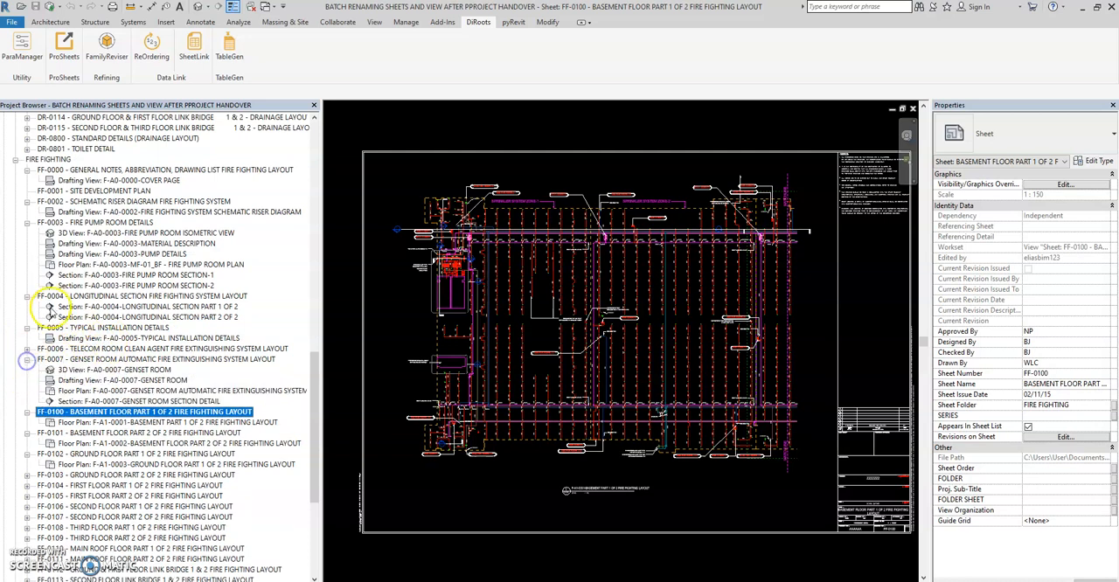
# Step: Expand fire fighting sheets FF-0109 through FF-0113 in the project browser to check their view names
pyautogui.scroll(1, 153, 317)
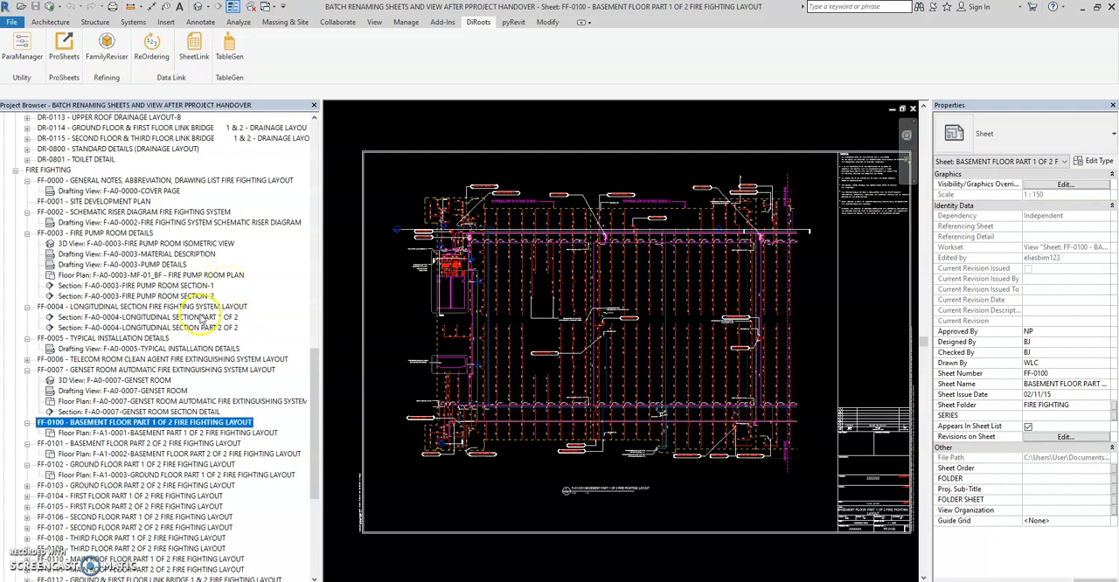
pyautogui.scroll(-2, 84, 447)
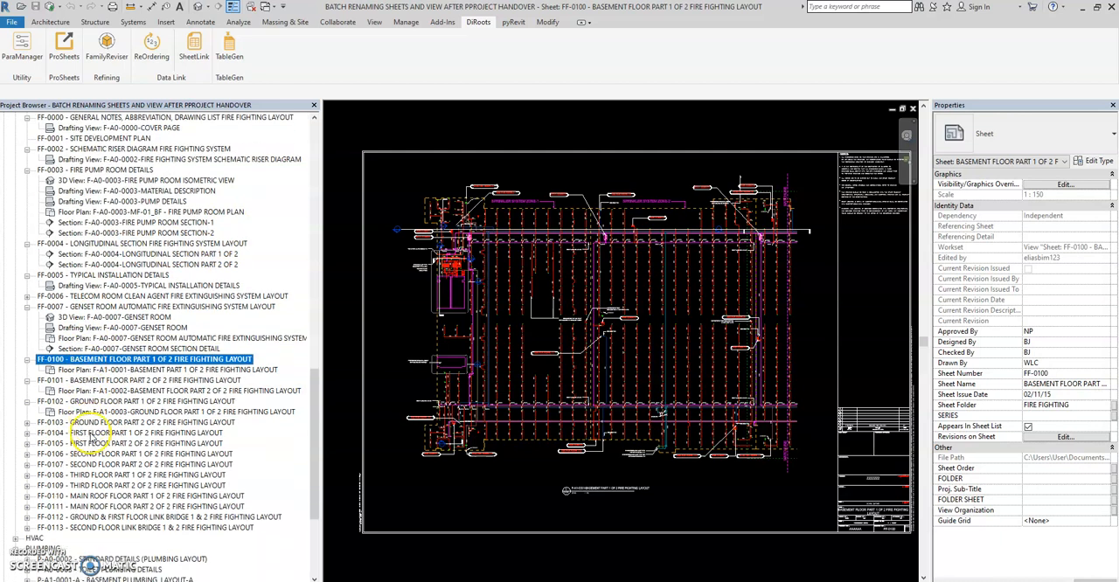
pyautogui.click(27, 528)
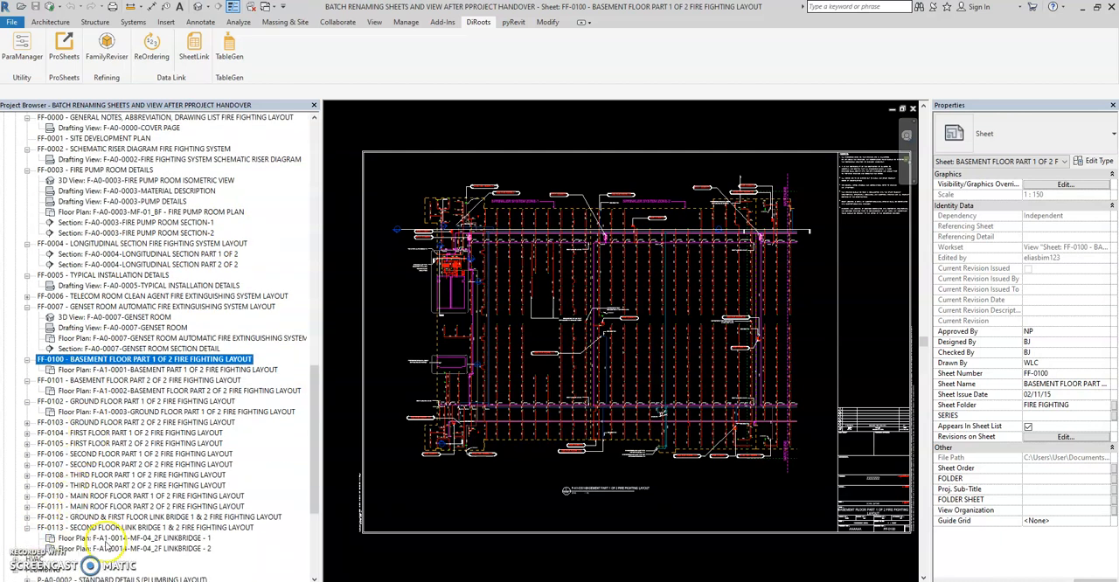
pyautogui.click(27, 517)
pyautogui.click(27, 506)
pyautogui.click(27, 495)
pyautogui.click(27, 485)
pyautogui.scroll(2, 133, 369)
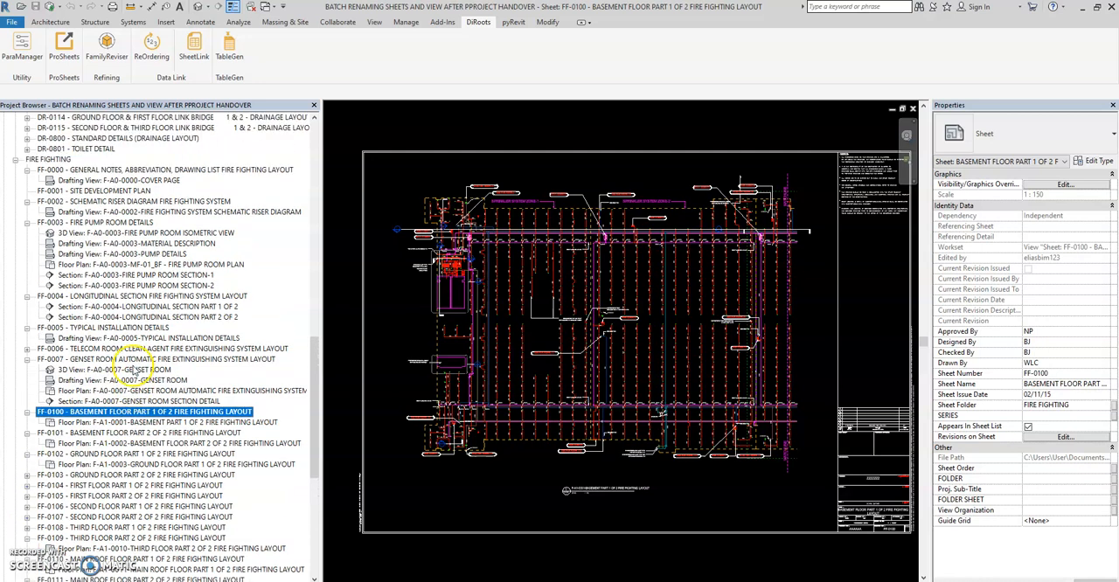
pyautogui.scroll(1, 165, 250)
pyautogui.scroll(-3, 164, 251)
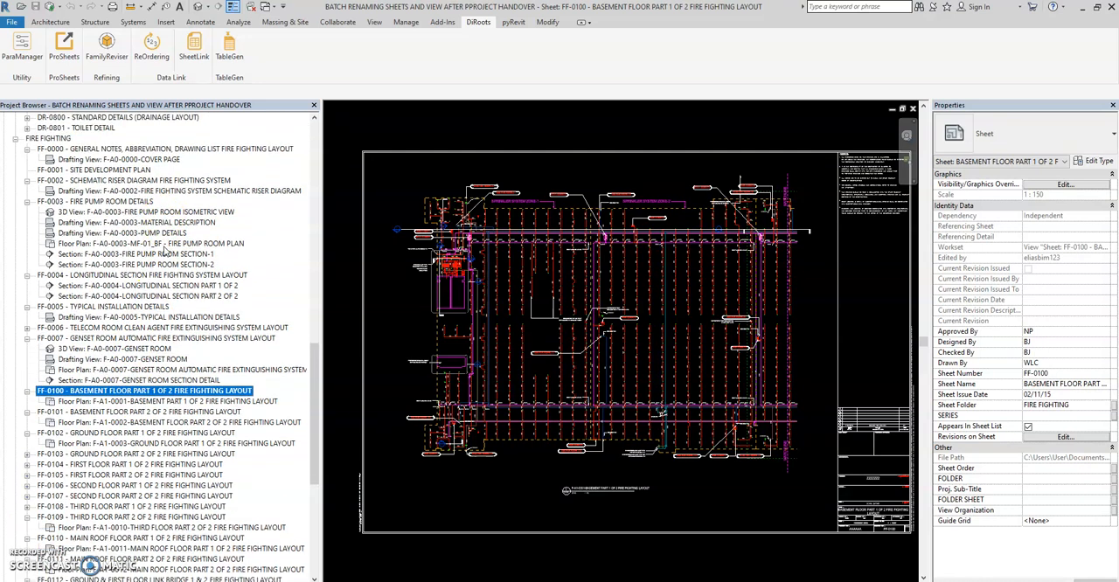
# Step: Collapse all the expanded sheets in the FIRE FIGHTING group, from FF-0000 through FF-0113
pyautogui.click(27, 180)
pyautogui.click(27, 191)
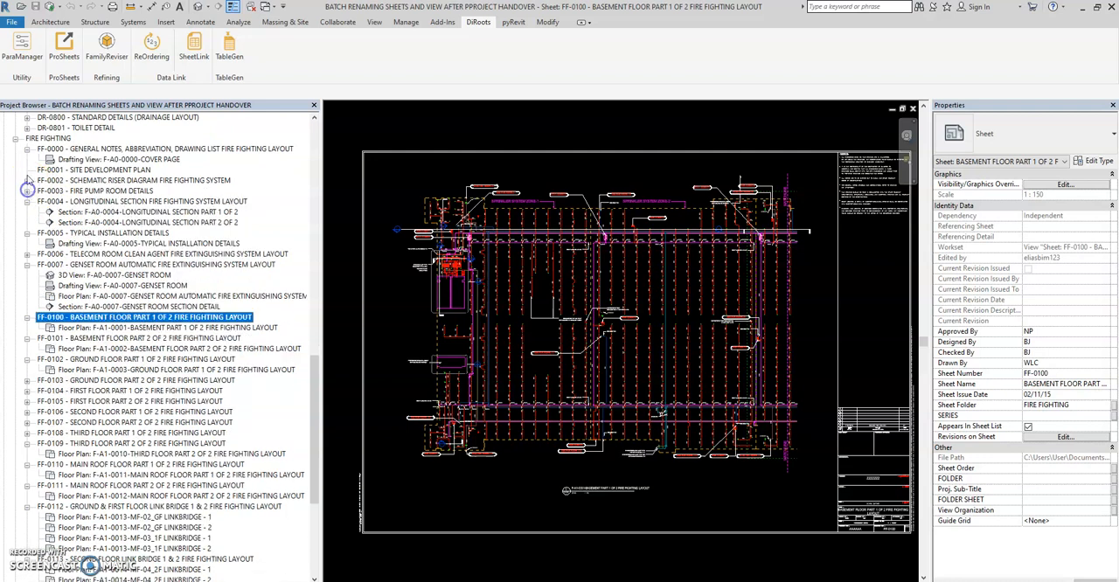
pyautogui.click(27, 149)
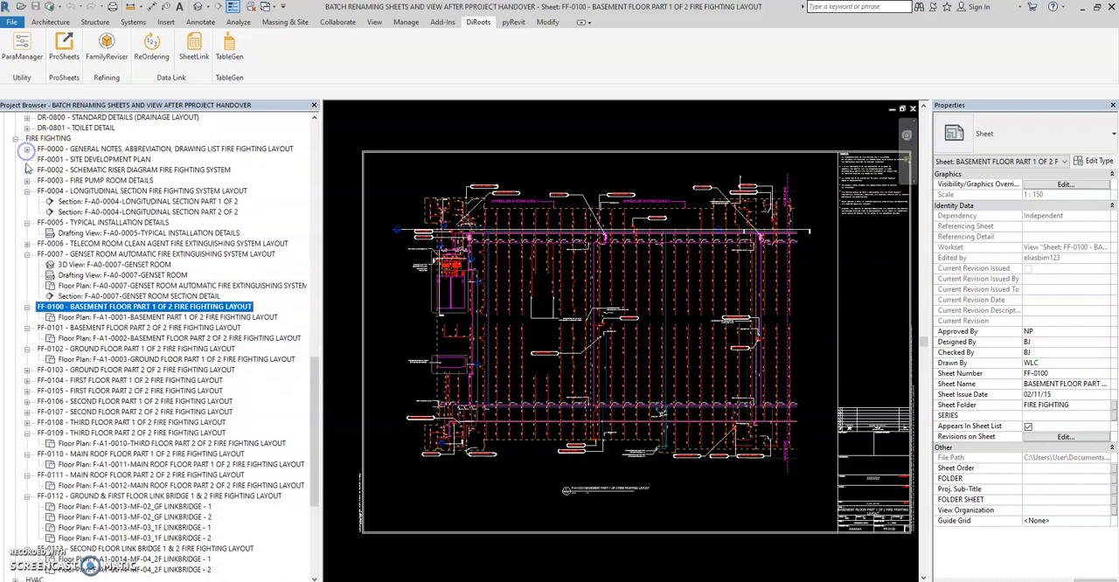
pyautogui.click(27, 222)
pyautogui.click(27, 191)
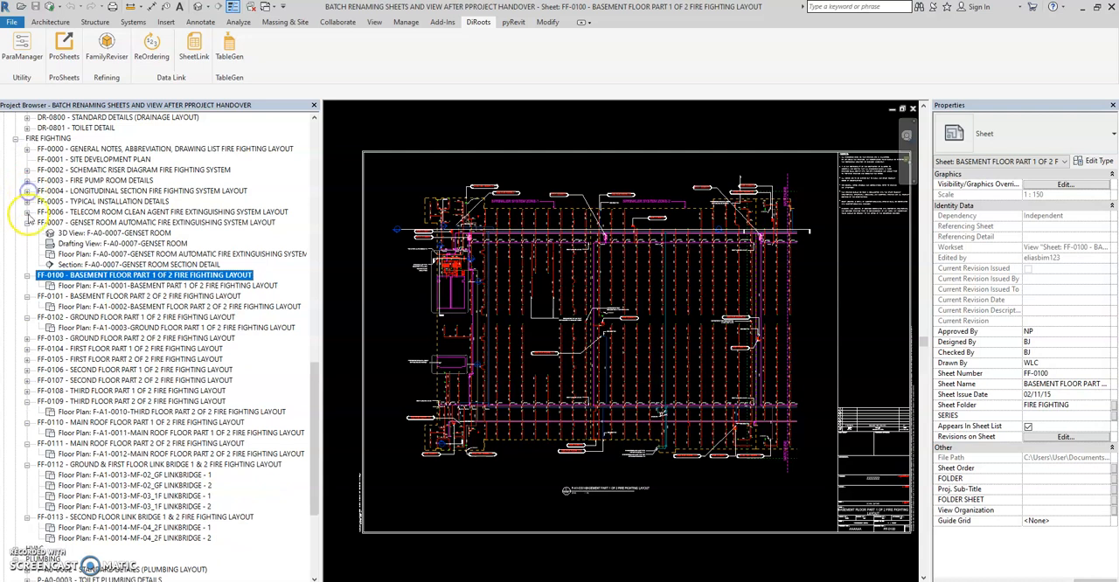
pyautogui.click(27, 222)
pyautogui.click(27, 233)
pyautogui.click(27, 243)
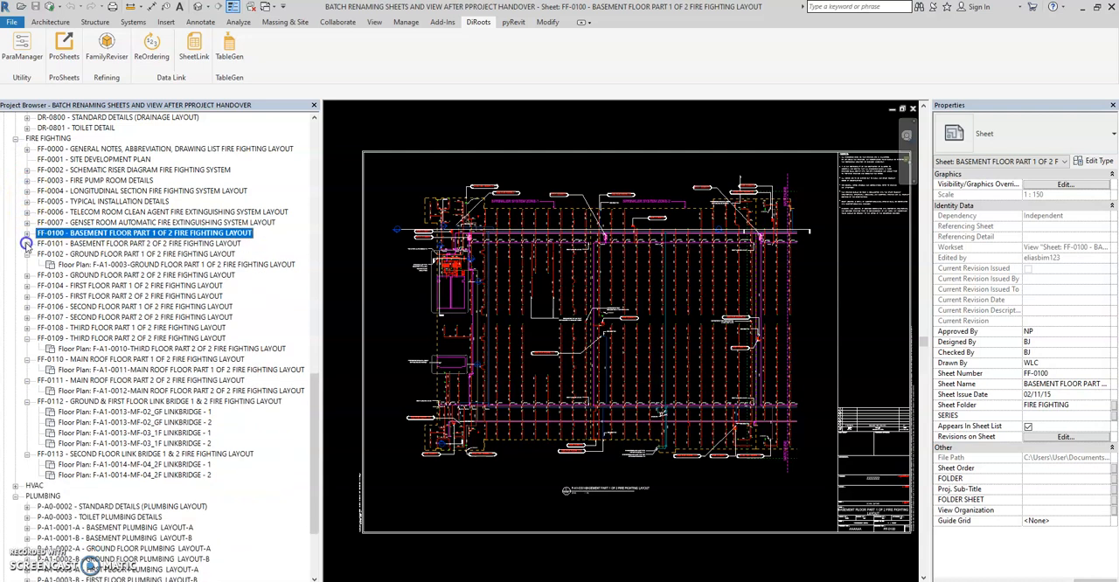
pyautogui.click(27, 254)
pyautogui.click(27, 327)
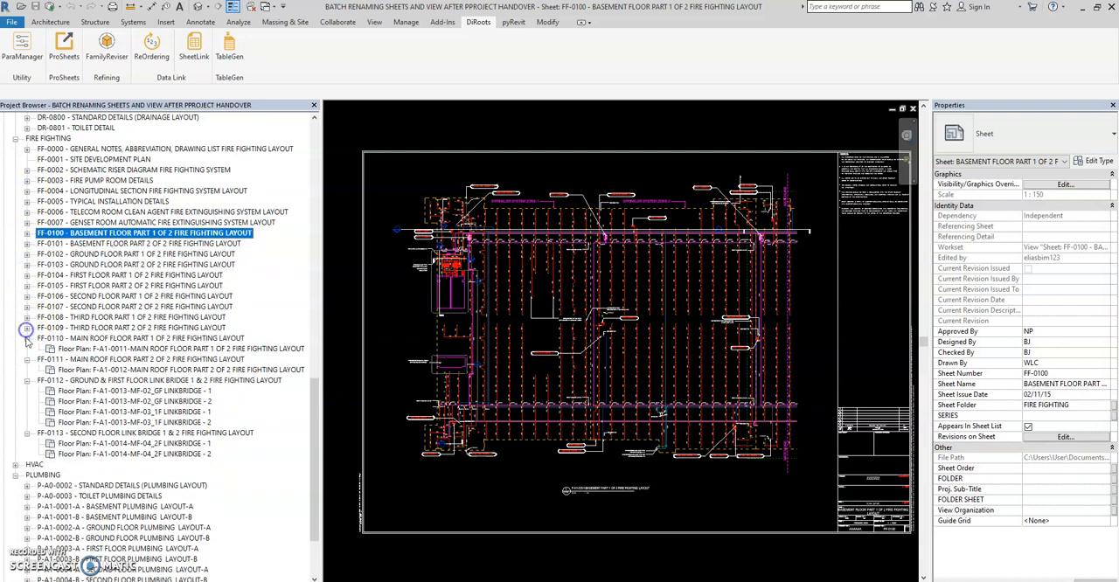
pyautogui.click(27, 337)
pyautogui.click(27, 348)
pyautogui.click(27, 358)
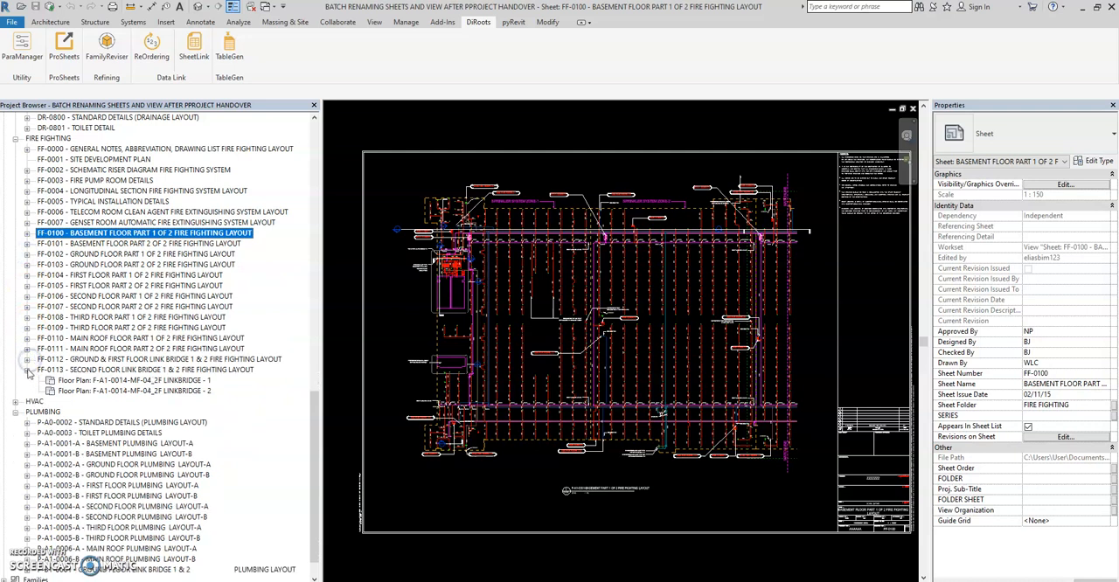
pyautogui.click(27, 369)
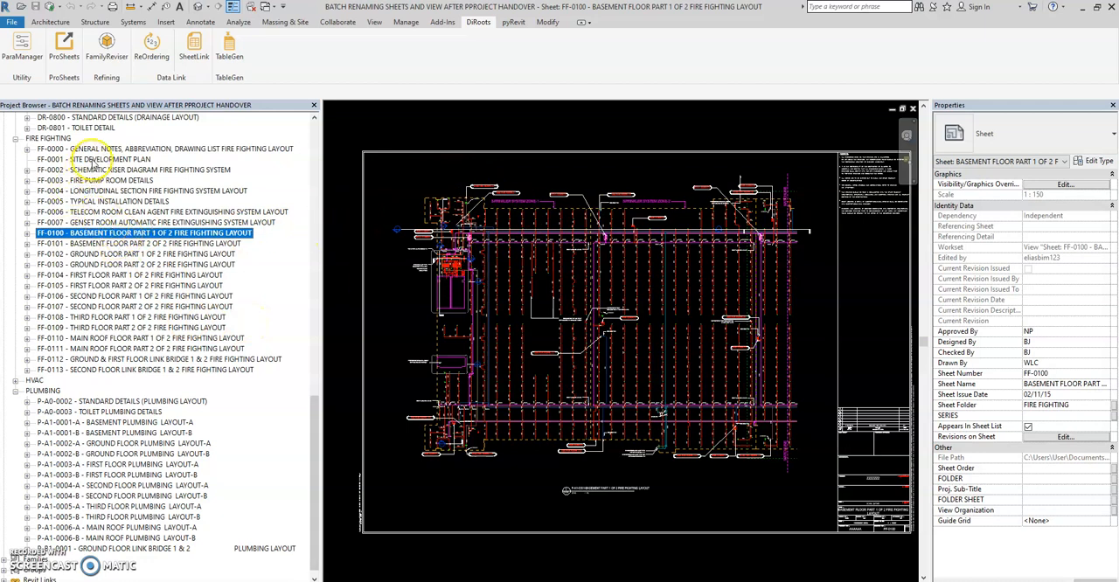
# Step: Open sheet FF-0002, expand it and view its schematic riser drafting view F-A0-0002, returning to the sheet
pyautogui.doubleClick(96, 169)
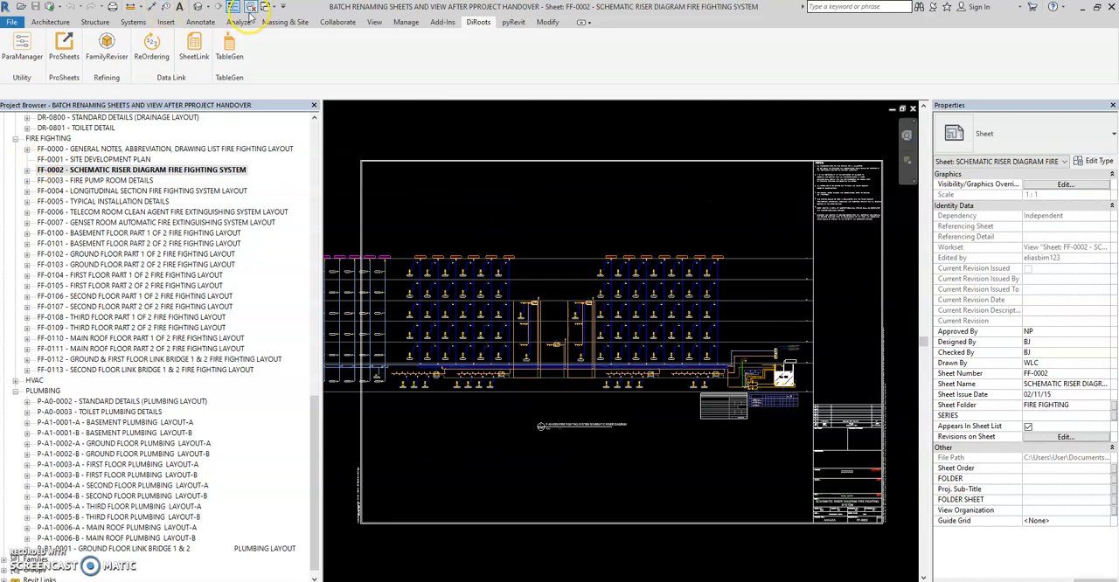
pyautogui.click(27, 170)
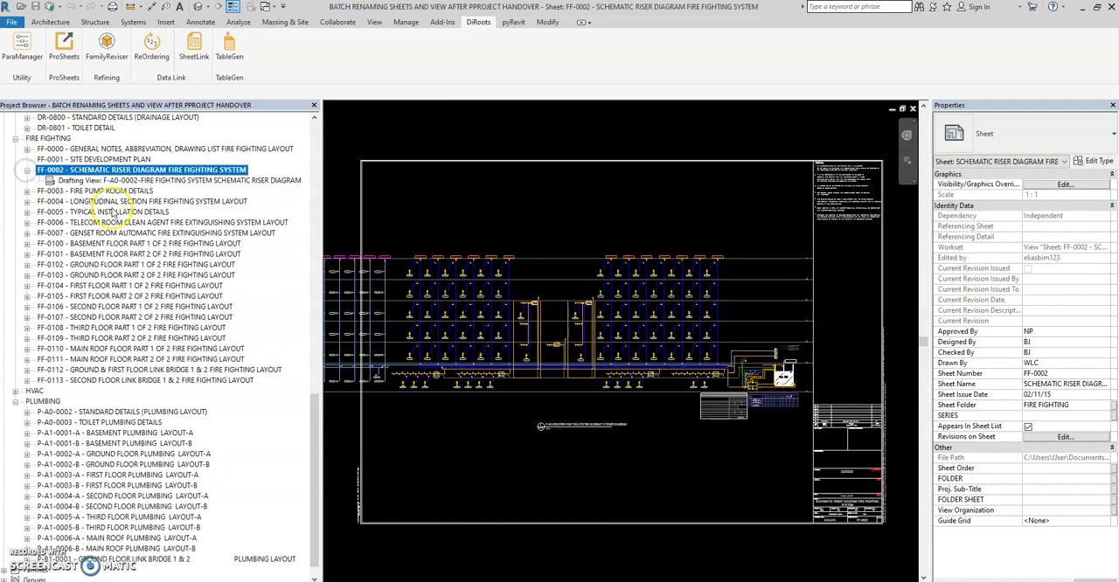
pyautogui.doubleClick(107, 181)
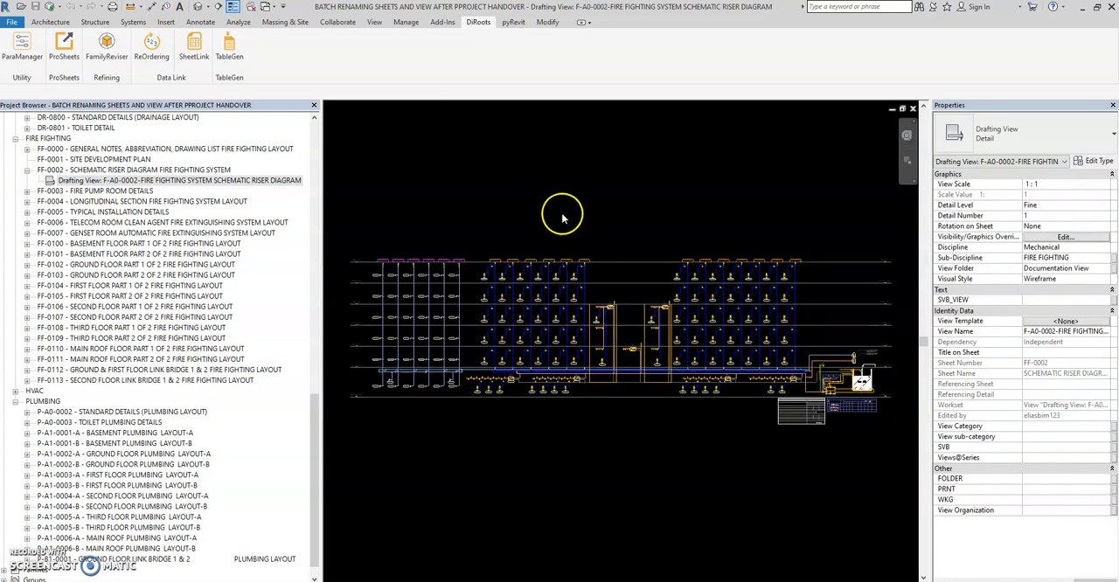
pyautogui.moveTo(315, 418); pyautogui.dragTo(315, 357)
pyautogui.doubleClick(87, 339)
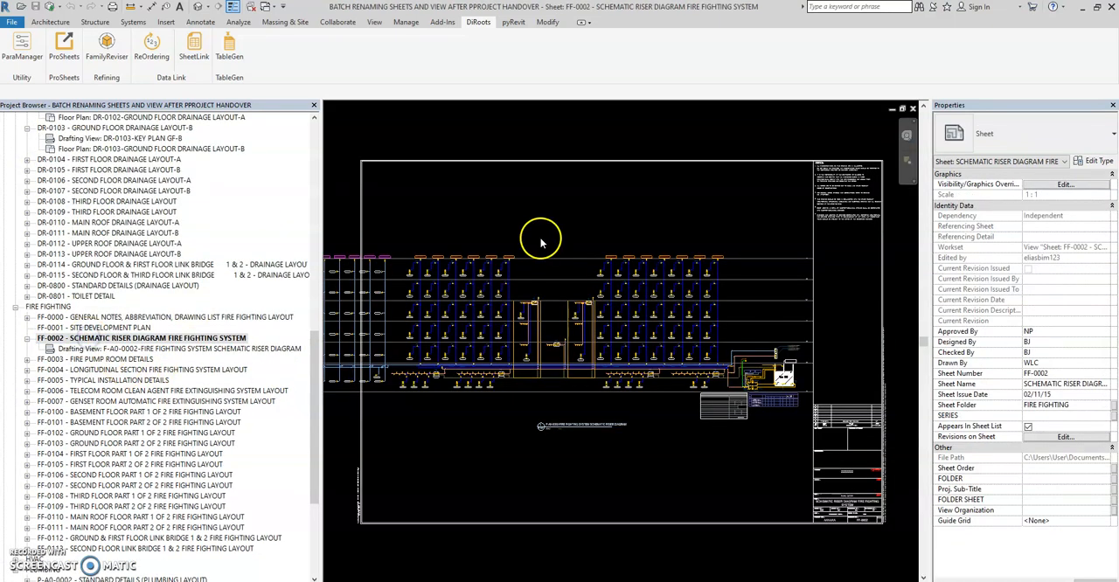
pyautogui.moveTo(312, 353); pyautogui.dragTo(310, 131)
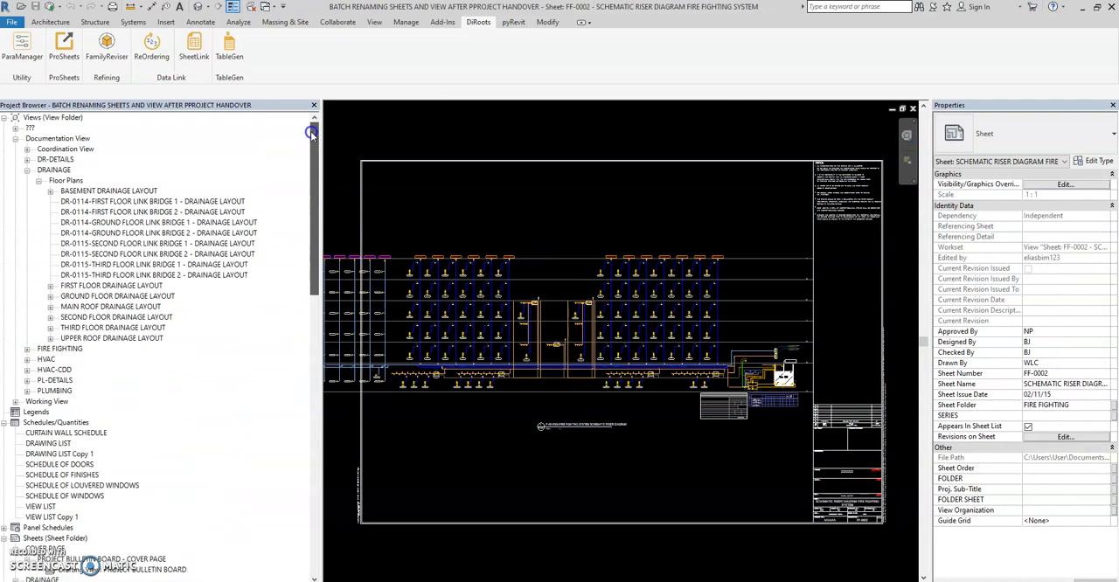
pyautogui.scroll(-3, 722, 302)
pyautogui.scroll(3, 722, 303)
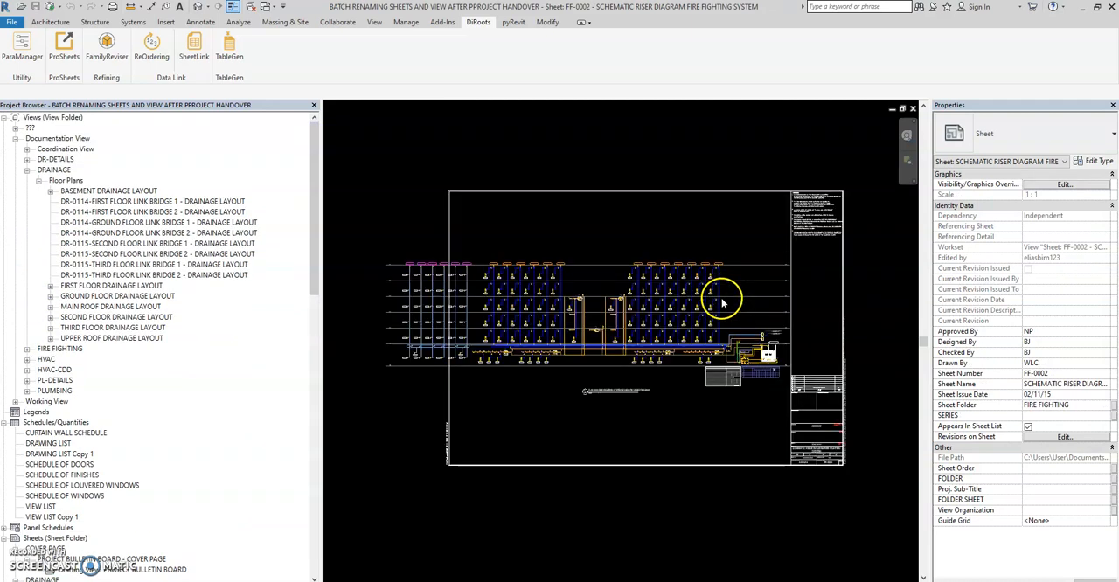
pyautogui.scroll(1, 481, 263)
pyautogui.scroll(-2, 598, 307)
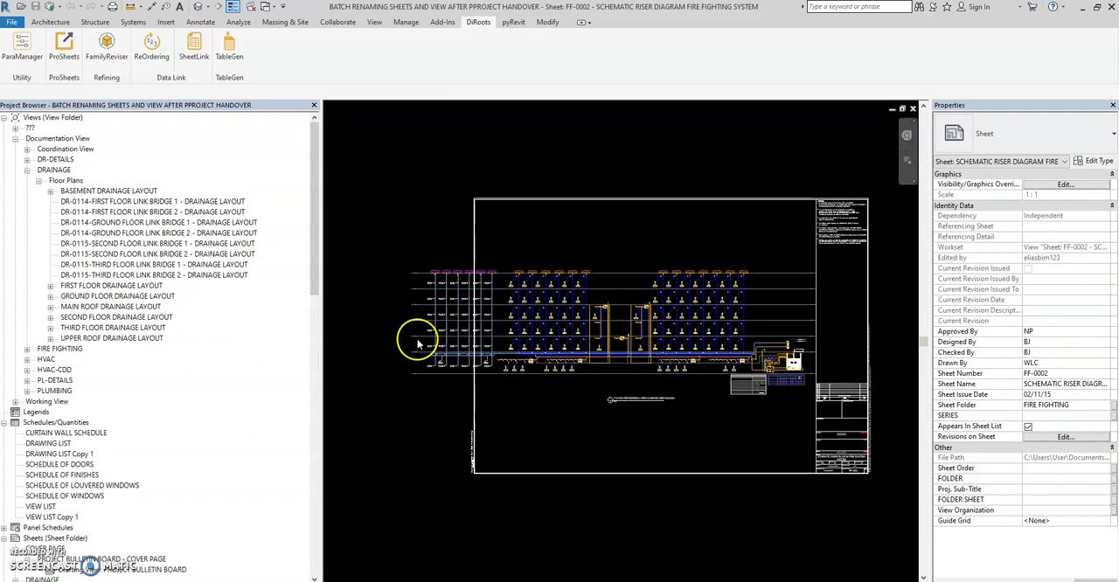
# Step: Open sheets FF-0003 and FF-0100 and expand each to compare its sheet number with its view names
pyautogui.moveTo(313, 245); pyautogui.dragTo(308, 424)
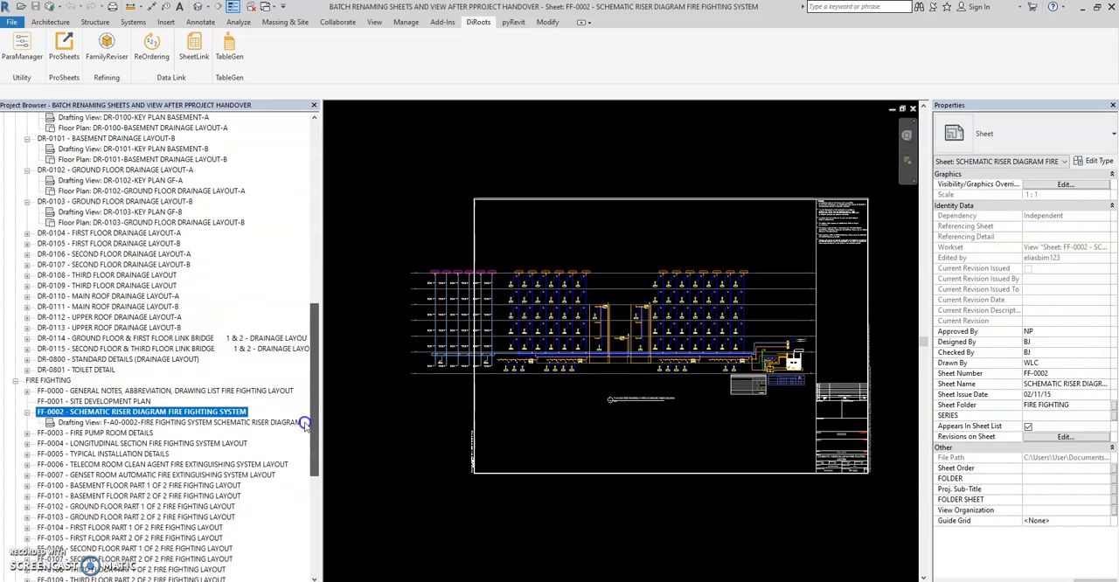
pyautogui.click(88, 433)
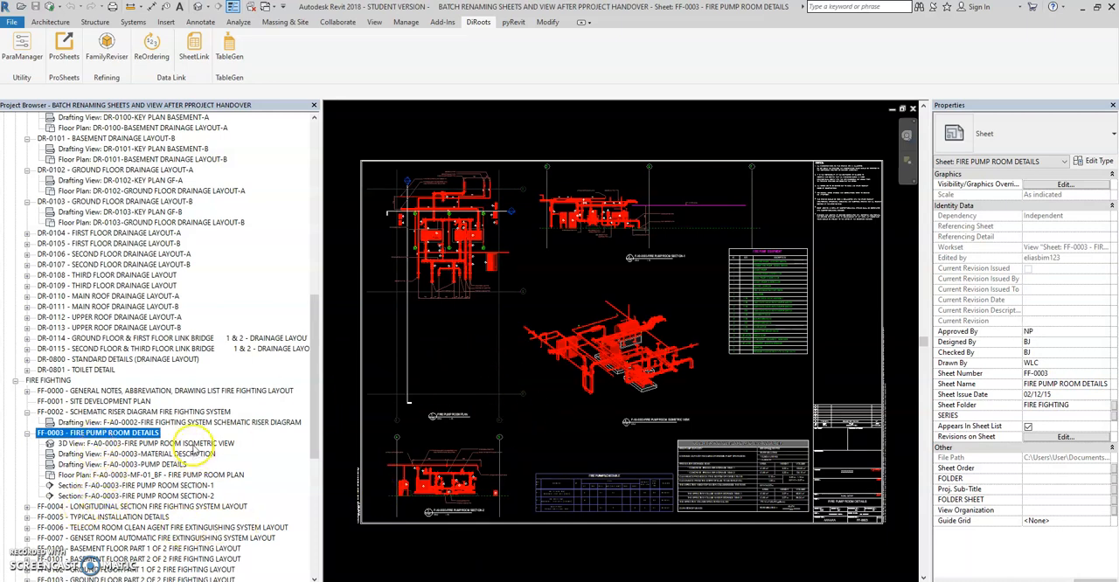
pyautogui.scroll(-2, 194, 449)
pyautogui.scroll(-2, 196, 450)
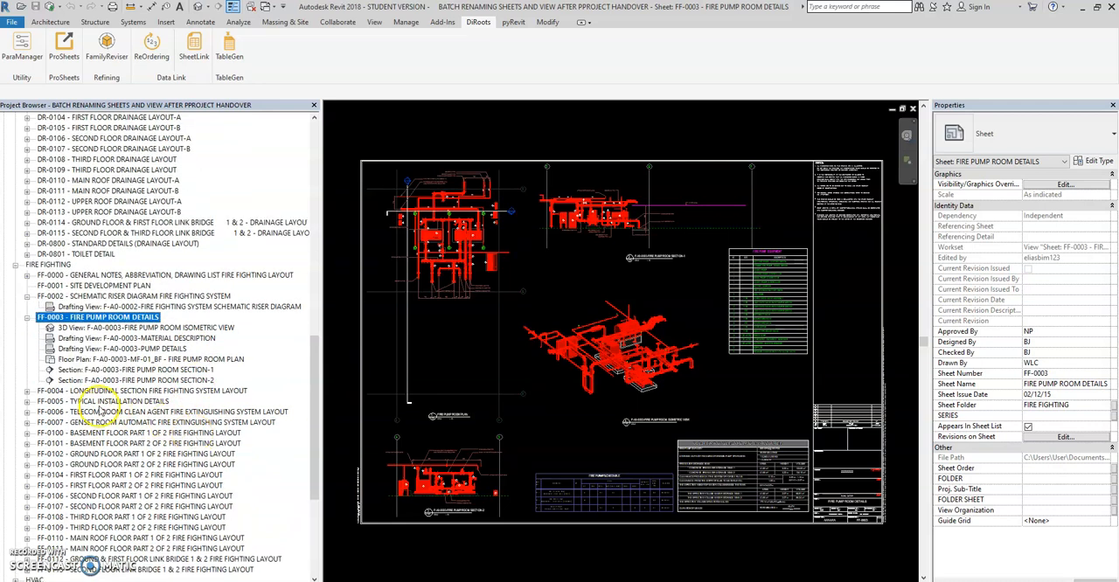
pyautogui.scroll(-1, 97, 412)
pyautogui.doubleClick(96, 412)
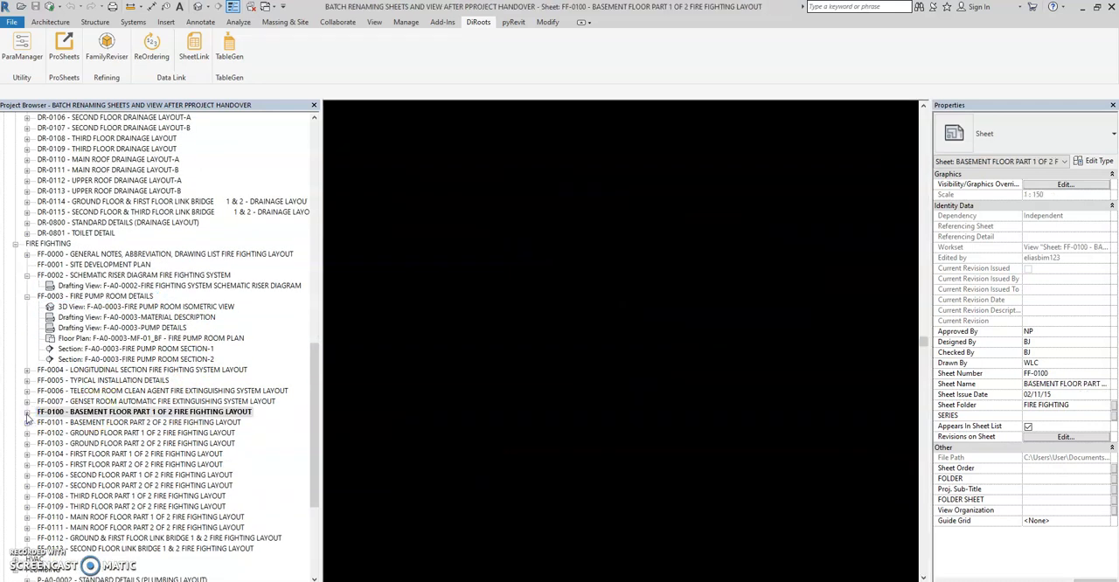
pyautogui.click(27, 411)
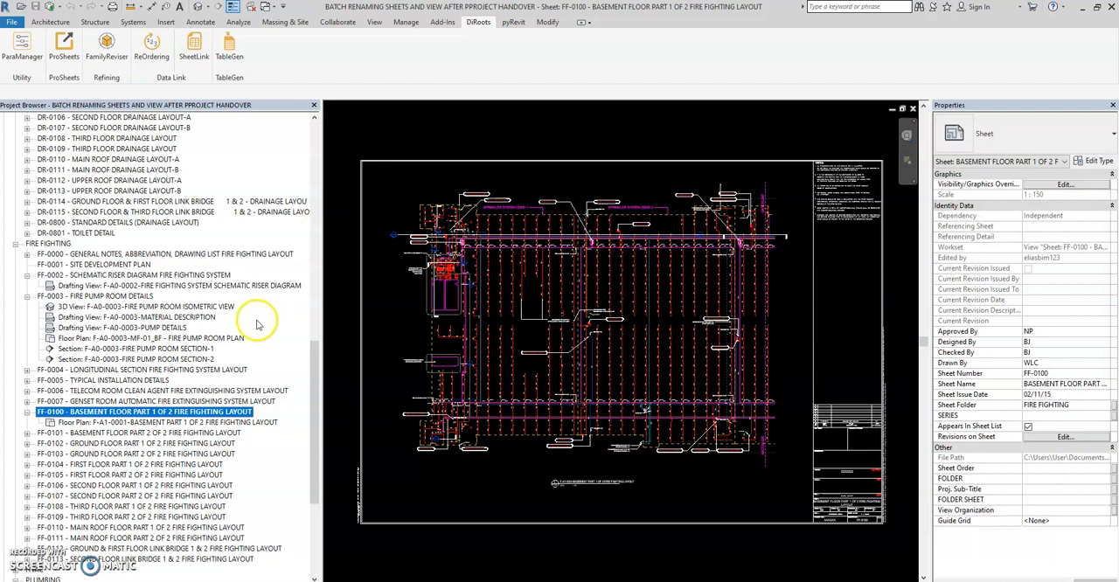
# Step: Select plumbing sheet P-A0-0002 in the project browser and narrow the browser slightly
pyautogui.scroll(-5, 256, 326)
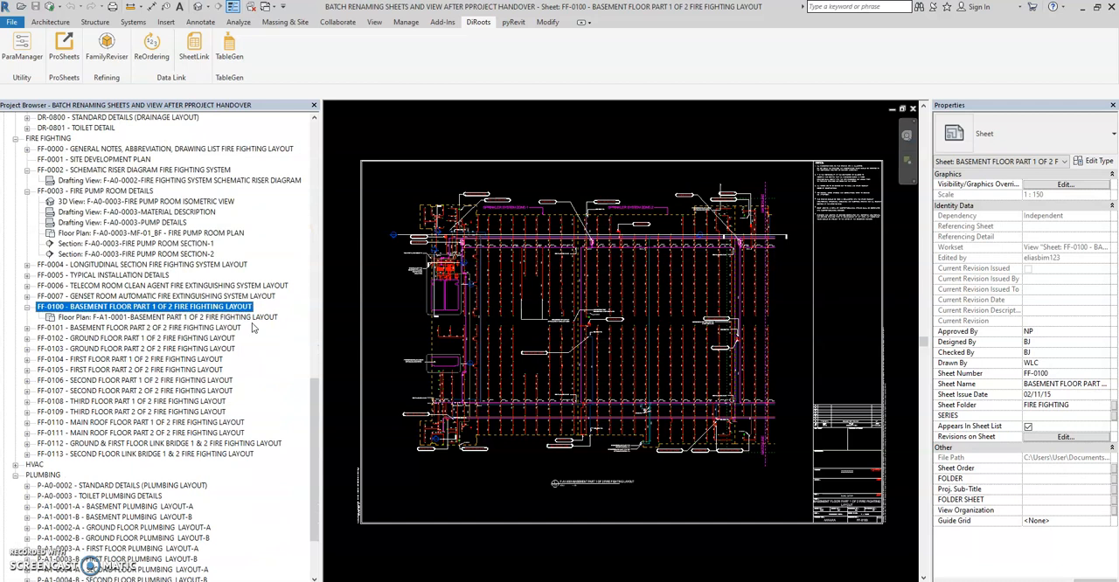
pyautogui.click(56, 381)
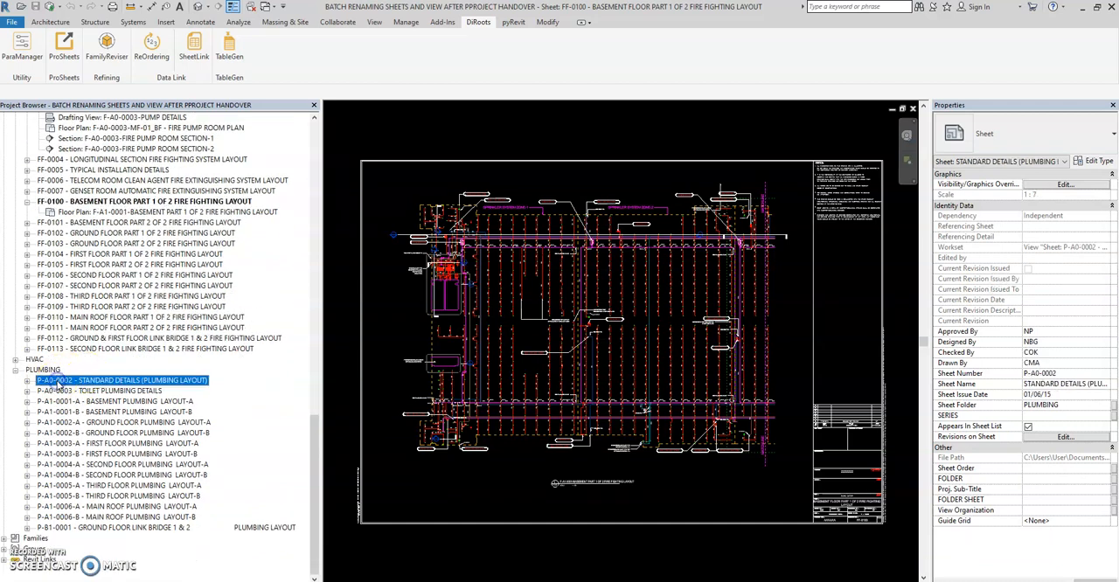
pyautogui.rightClick(56, 380)
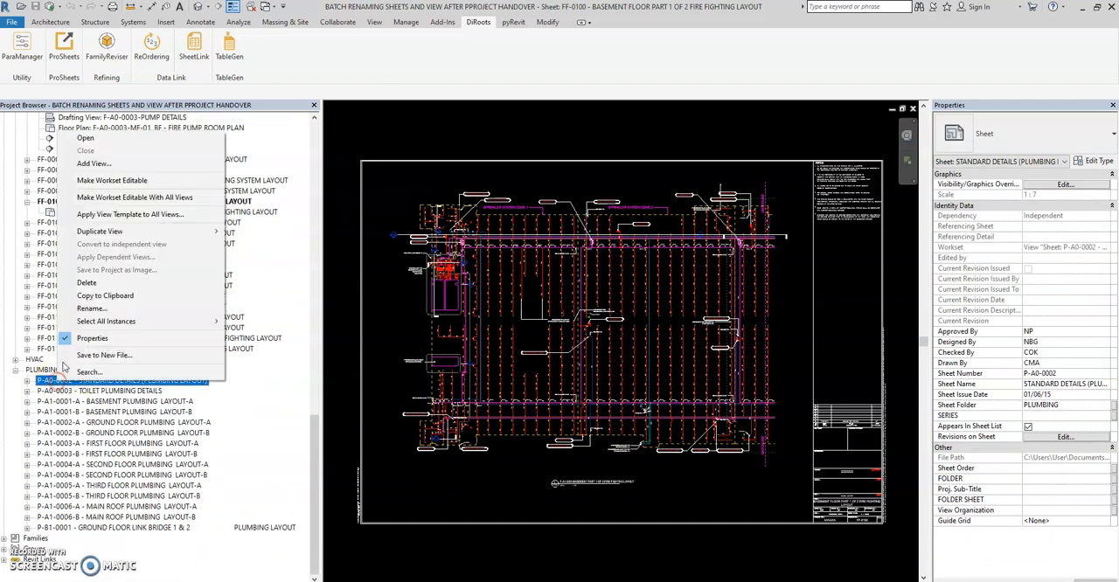
pyautogui.click(320, 419)
pyautogui.moveTo(320, 420); pyautogui.dragTo(313, 416)
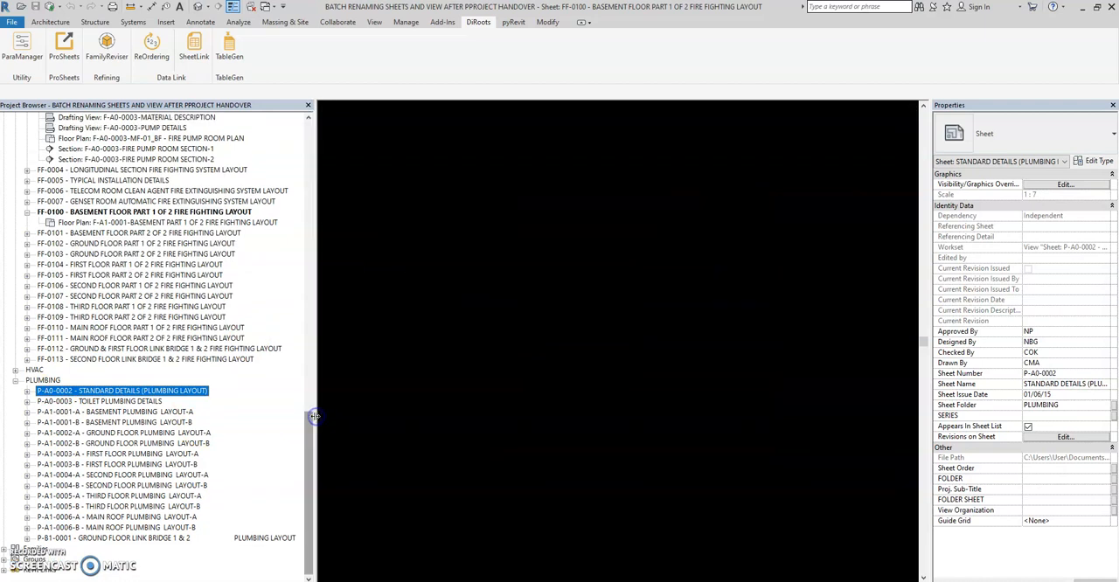